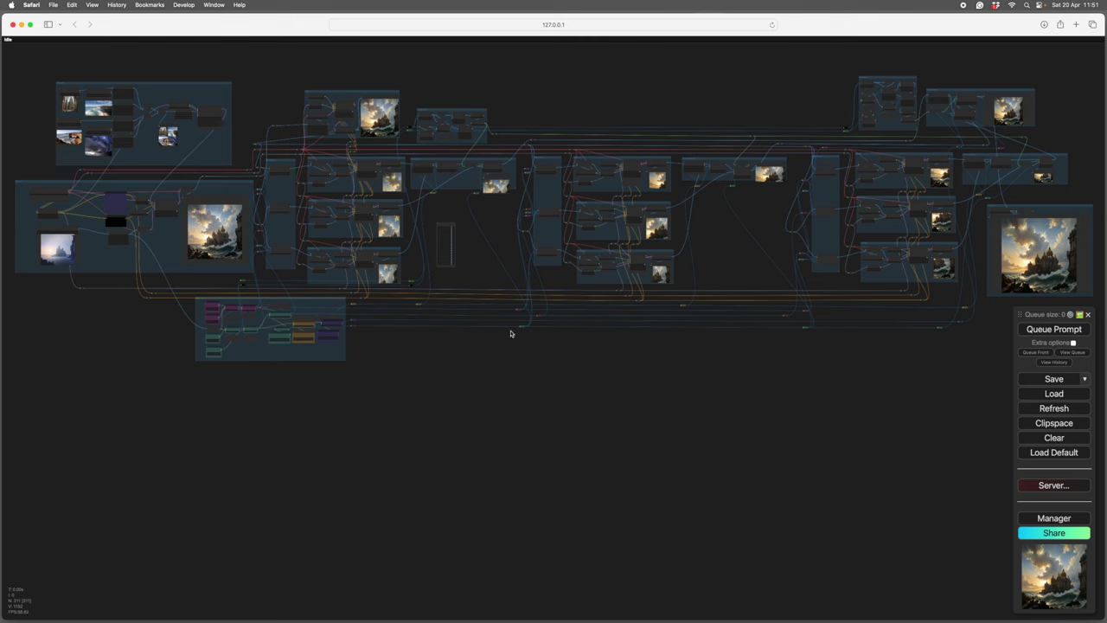
# Examine the workflow's overall layout, then the Process group's checkpoint, LoRA, prompt and input image nodes
pyautogui.scroll(5, 470, 380)
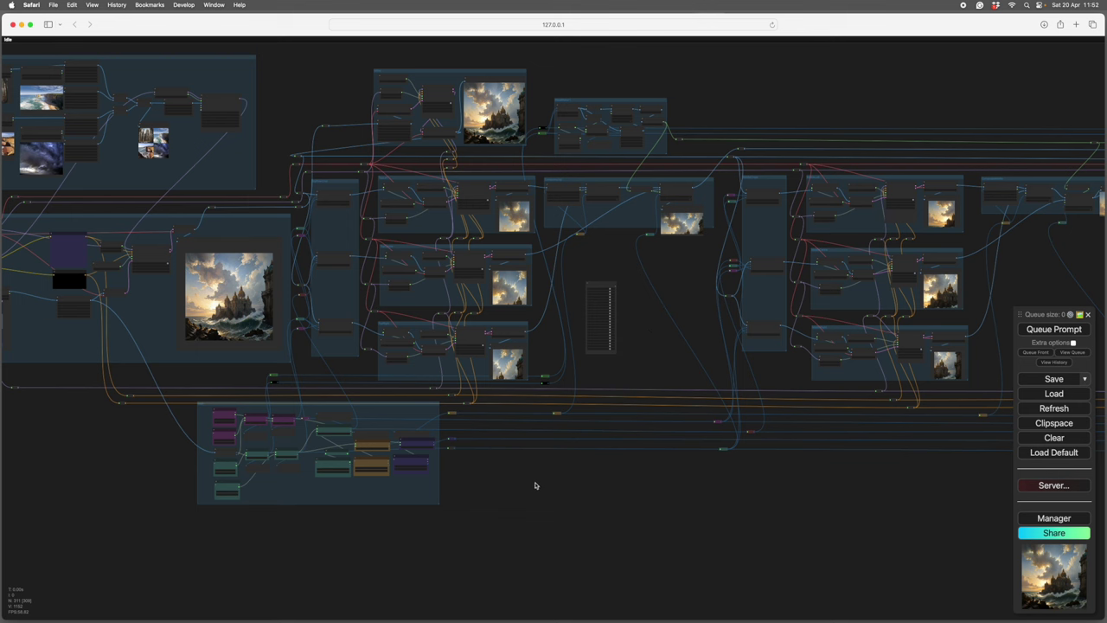
pyautogui.moveTo(535, 483); pyautogui.dragTo(852, 524)
pyautogui.moveTo(472, 489); pyautogui.dragTo(501, 505)
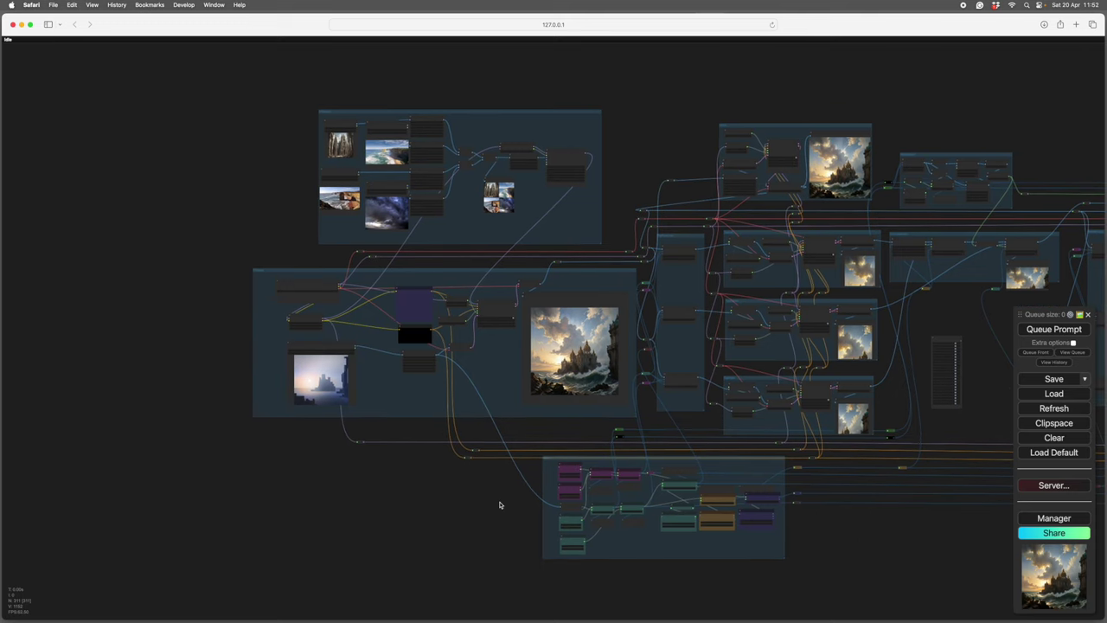
pyautogui.scroll(6, 499, 505)
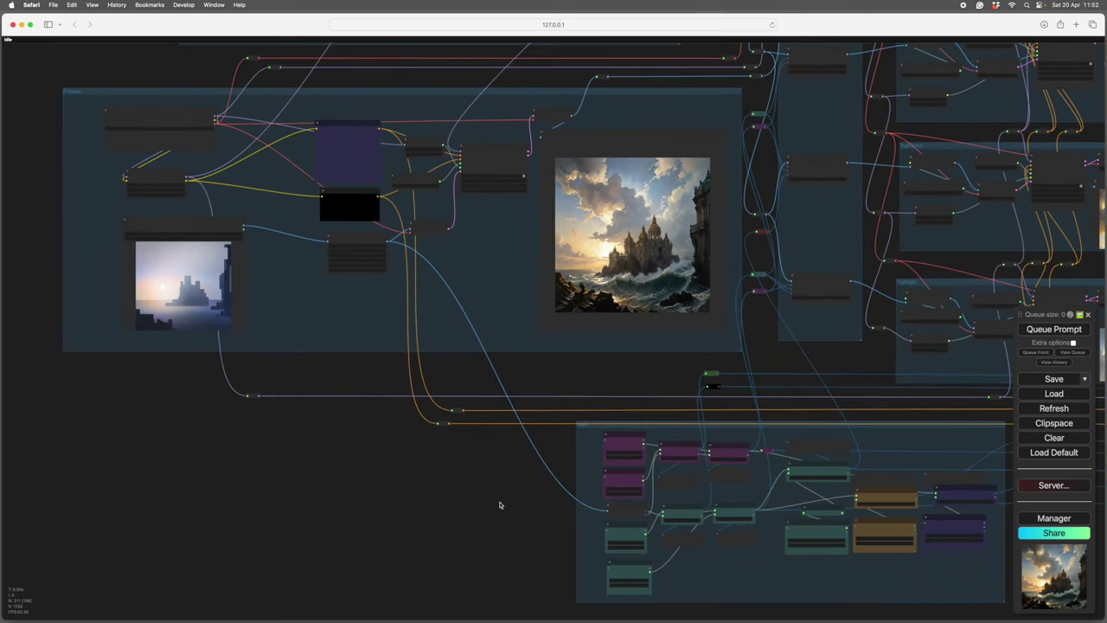
pyautogui.moveTo(553, 376); pyautogui.dragTo(536, 553)
pyautogui.moveTo(698, 203); pyautogui.dragTo(717, 262)
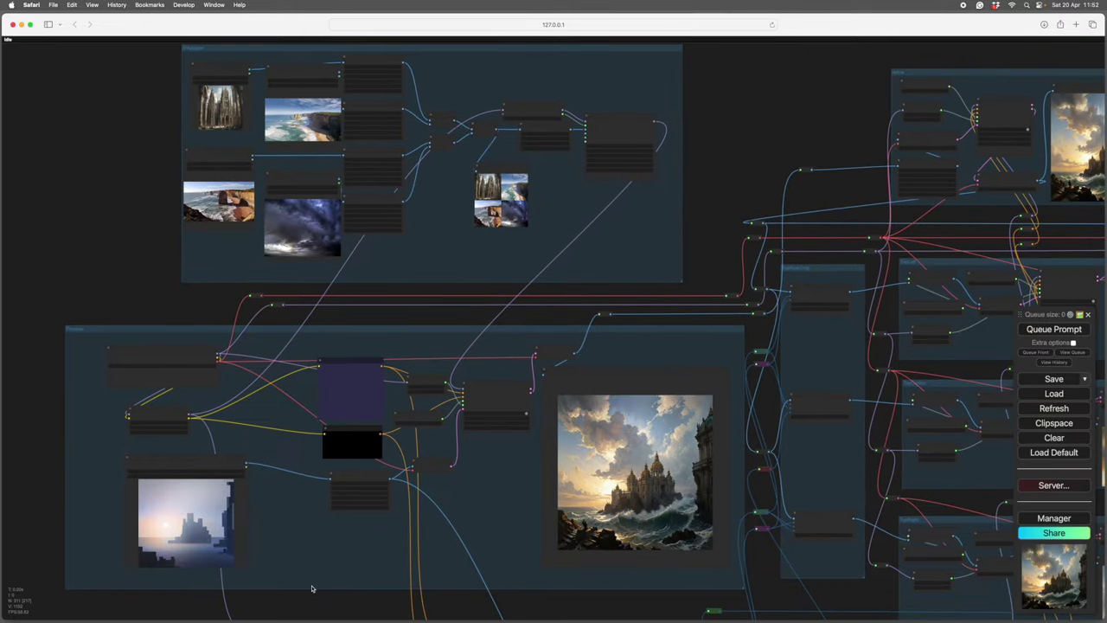
pyautogui.scroll(3, 389, 524)
pyautogui.scroll(5, 390, 526)
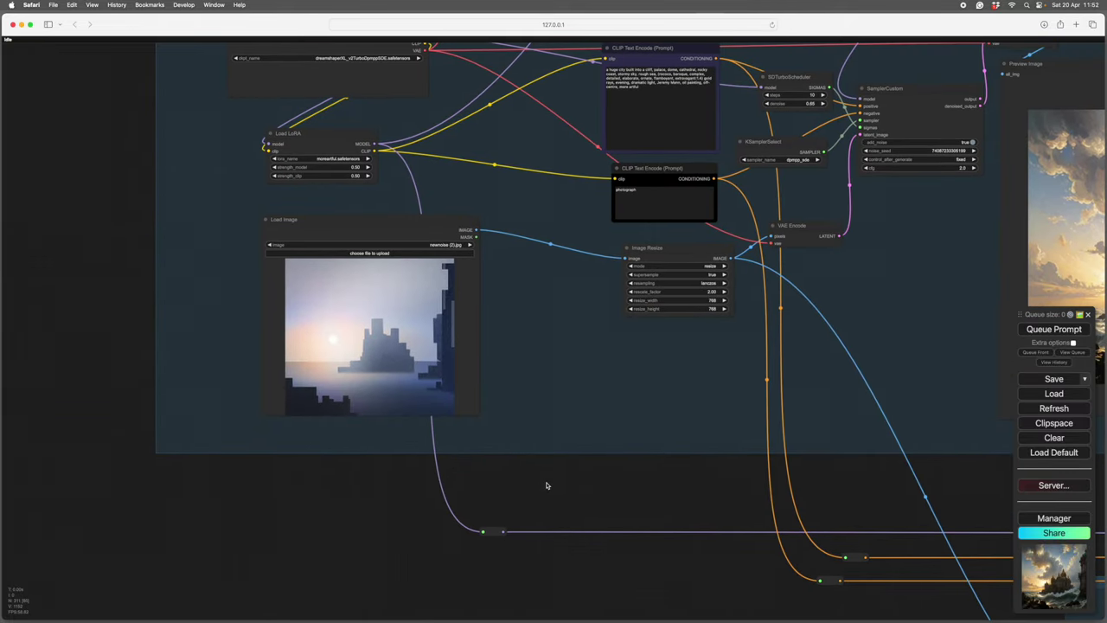
pyautogui.scroll(2, 546, 486)
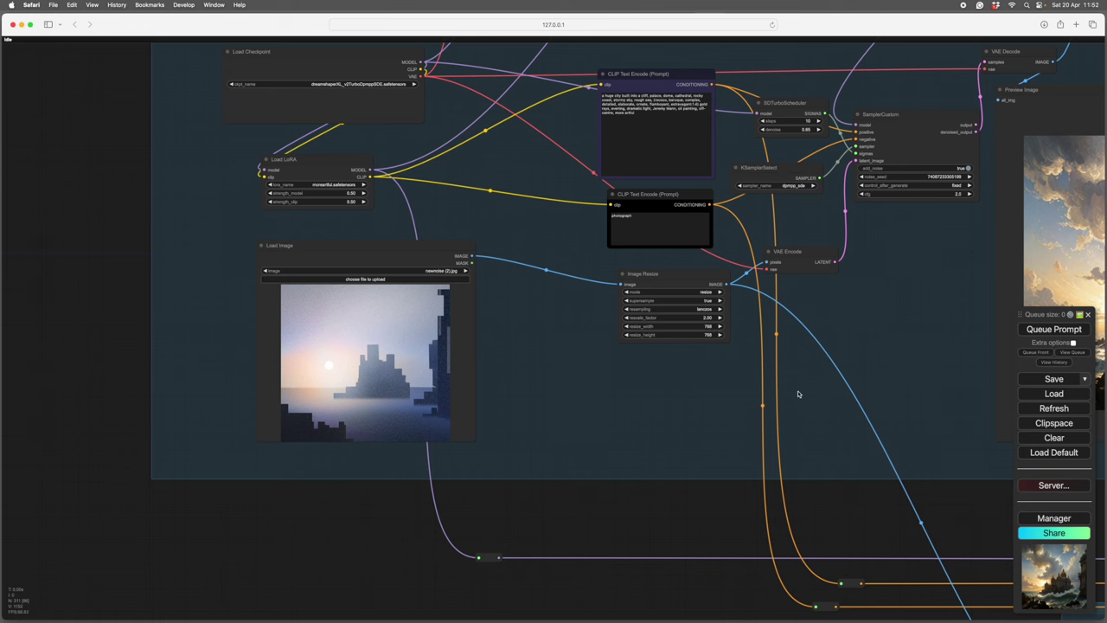
# Examine the IPAdapter group, from its four reference images and resize nodes to the batched image preview
pyautogui.moveTo(735, 519); pyautogui.dragTo(684, 552)
pyautogui.scroll(-6, 768, 550)
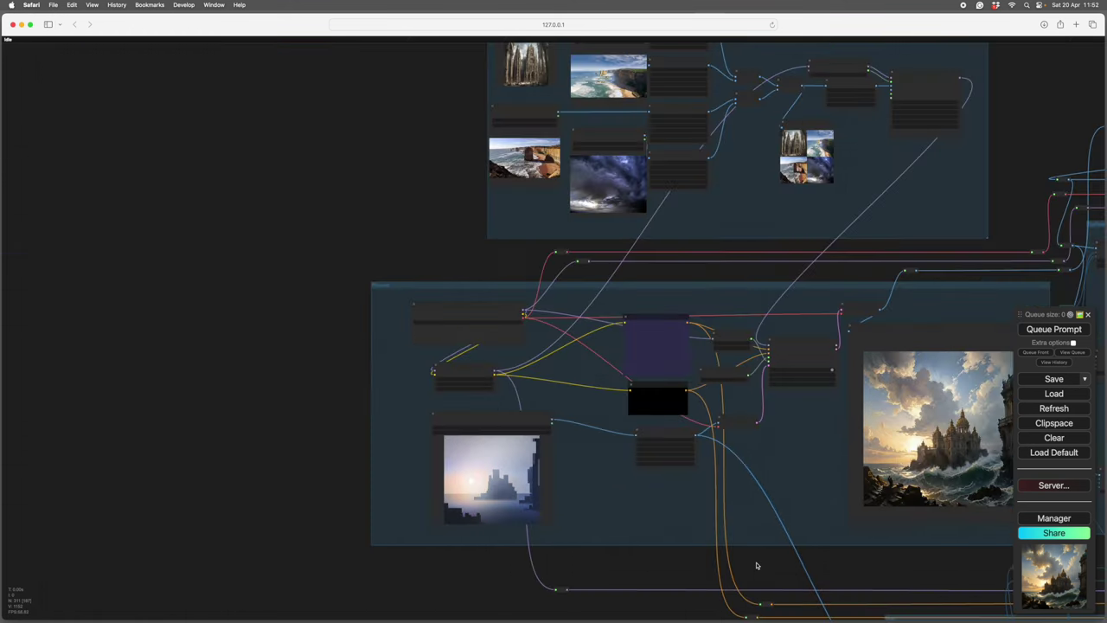
pyautogui.moveTo(440, 237); pyautogui.dragTo(211, 261)
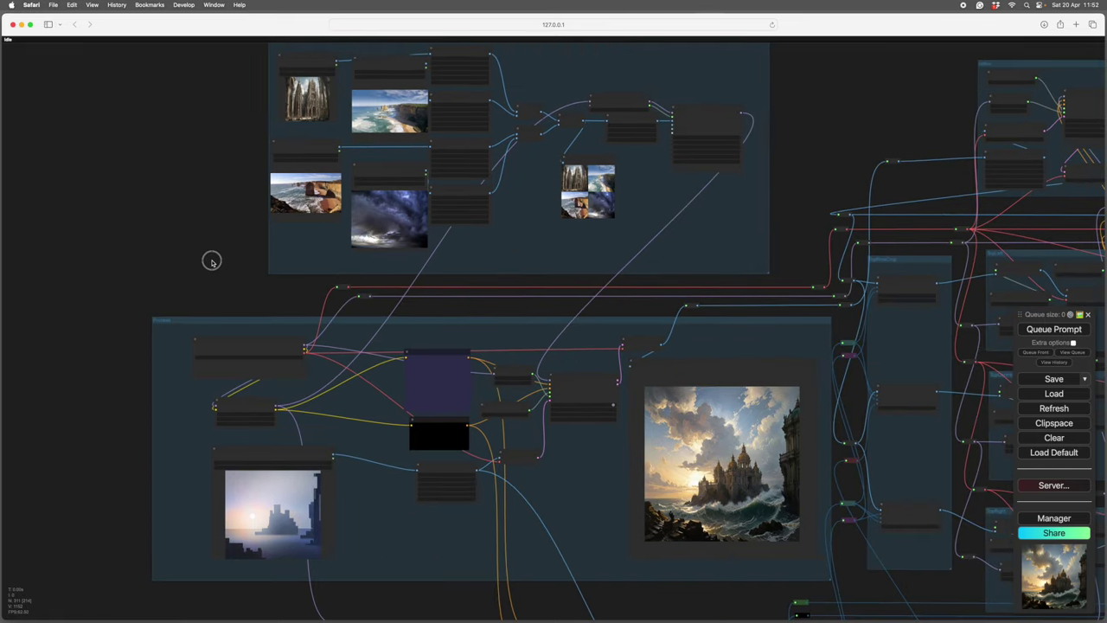
pyautogui.moveTo(848, 157); pyautogui.dragTo(906, 256)
pyautogui.scroll(1, 771, 178)
pyautogui.scroll(1, 771, 178)
pyautogui.scroll(2, 788, 208)
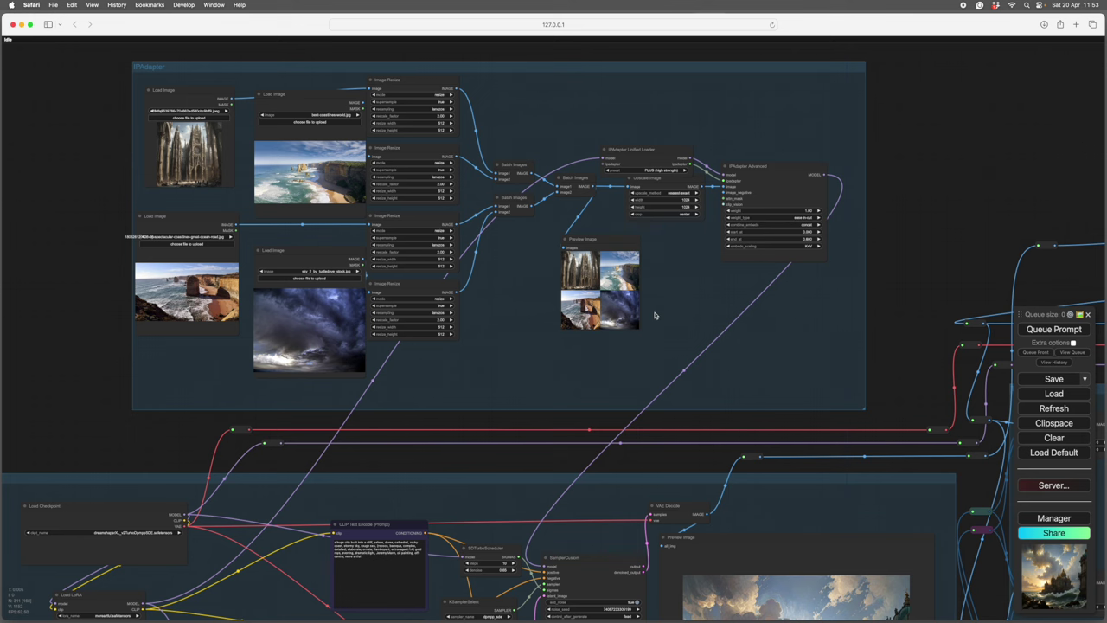
pyautogui.scroll(10, 662, 309)
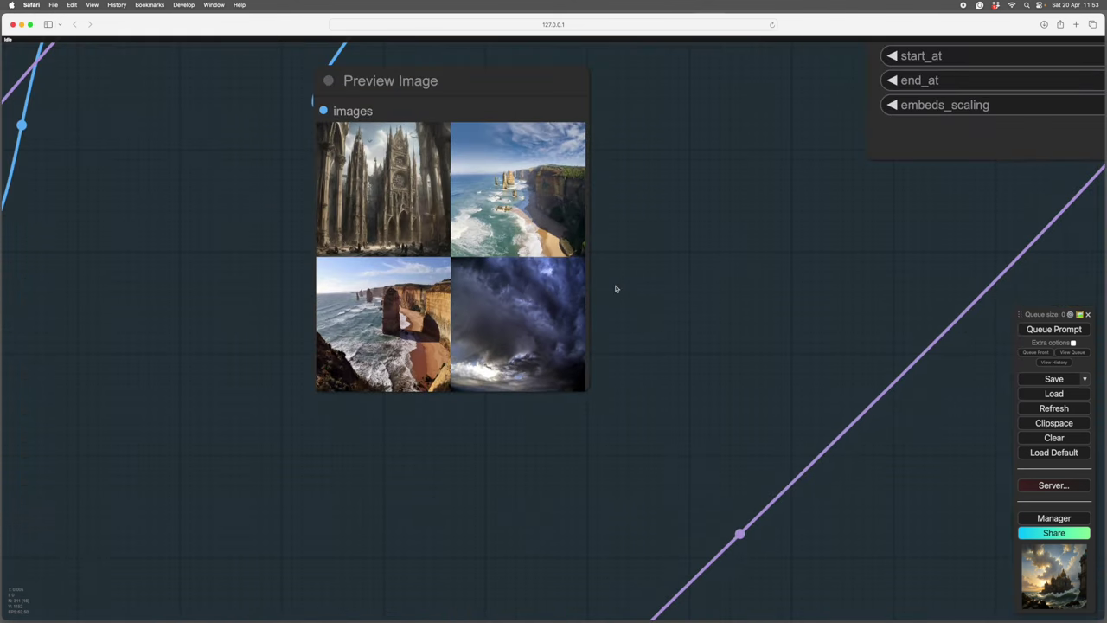
pyautogui.scroll(-5, 632, 288)
pyautogui.moveTo(667, 239); pyautogui.dragTo(531, 378)
pyautogui.scroll(5, 522, 314)
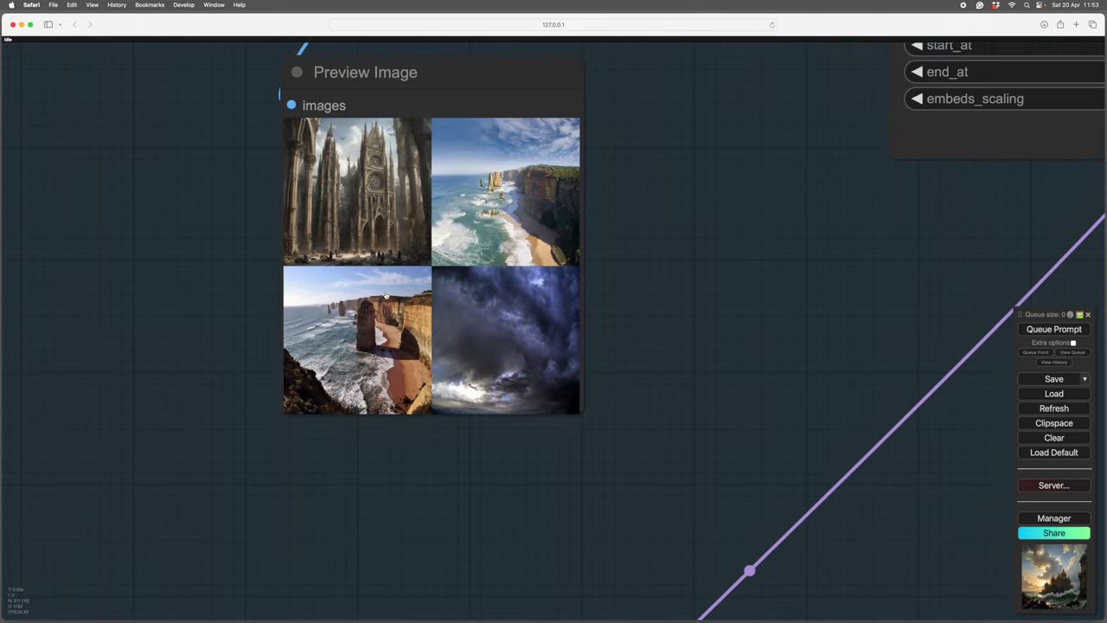
# Review the Process group's chain from the loaded image and text prompts through SamplerCustom to VAE Decode
pyautogui.scroll(-4, 597, 329)
pyautogui.scroll(-3, 596, 354)
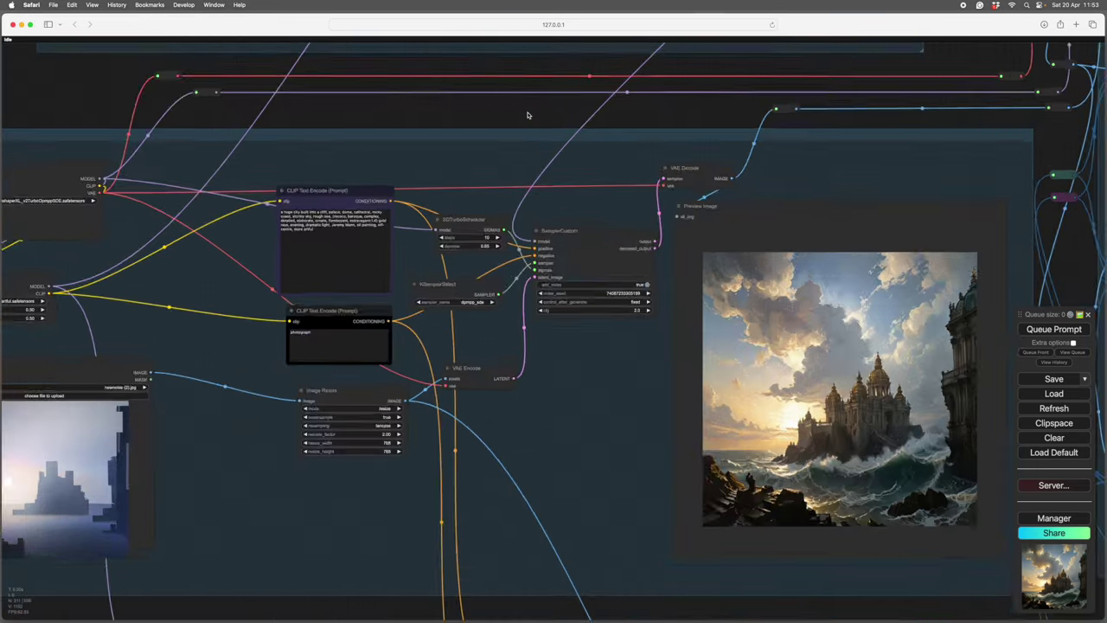
pyautogui.scroll(-1, 528, 114)
pyautogui.scroll(-1, 527, 113)
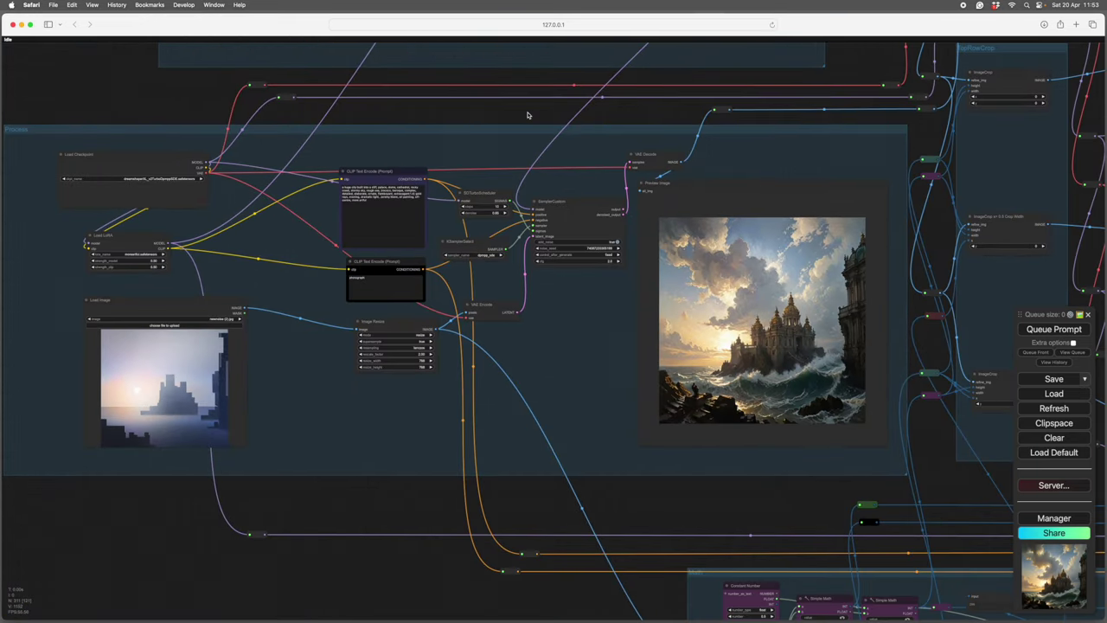
pyautogui.scroll(-1, 529, 118)
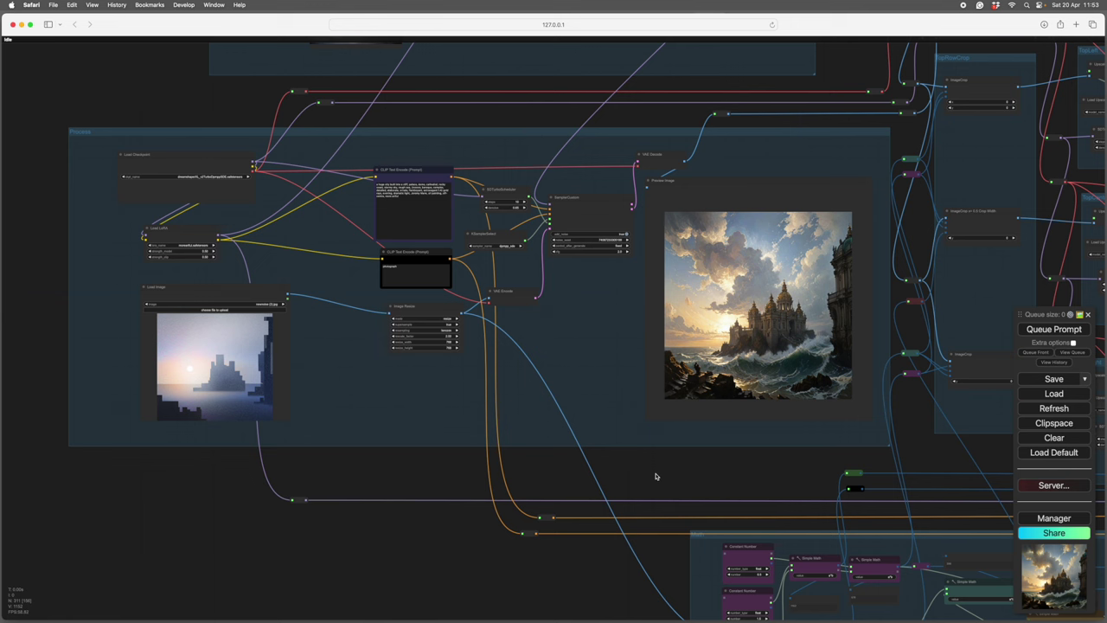
pyautogui.scroll(2, 656, 476)
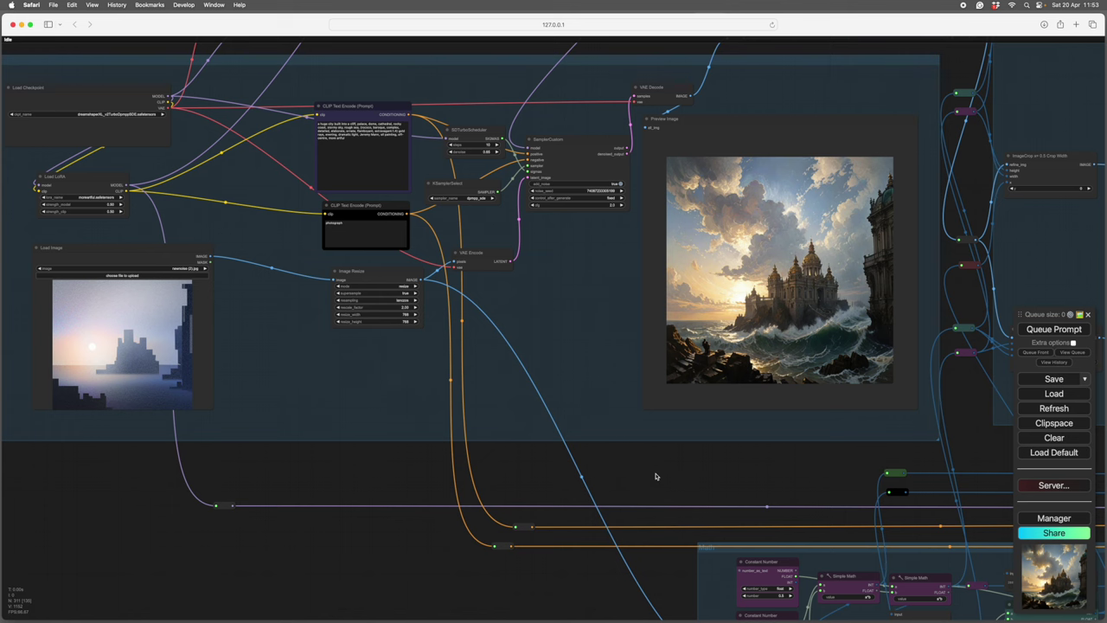
pyautogui.moveTo(555, 298); pyautogui.dragTo(645, 377)
pyautogui.scroll(3, 645, 383)
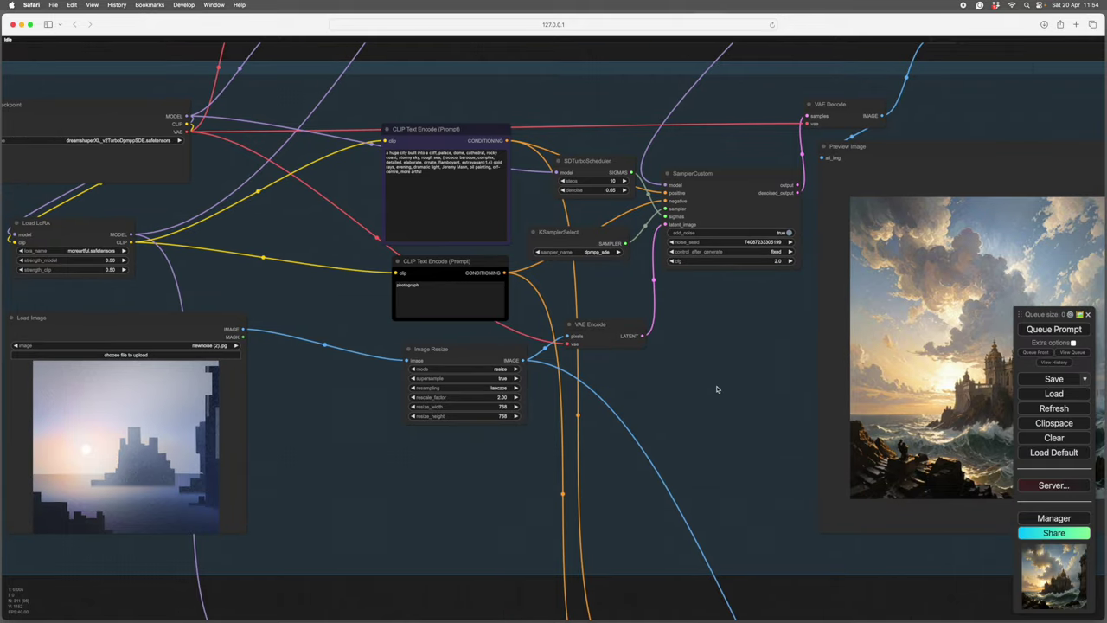
# Inspect the Process group's Image Resize settings and its connections to VAE Encode and the sampler
pyautogui.moveTo(717, 389); pyautogui.dragTo(679, 381)
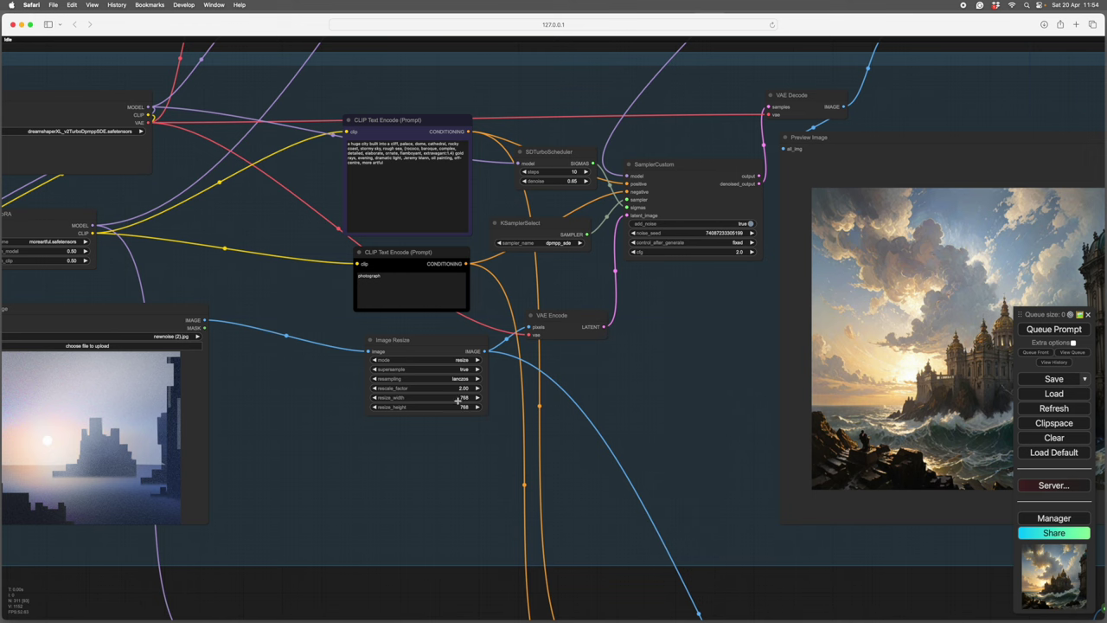
pyautogui.moveTo(548, 407); pyautogui.dragTo(536, 383)
pyautogui.moveTo(673, 380); pyautogui.dragTo(687, 367)
pyautogui.scroll(2, 466, 447)
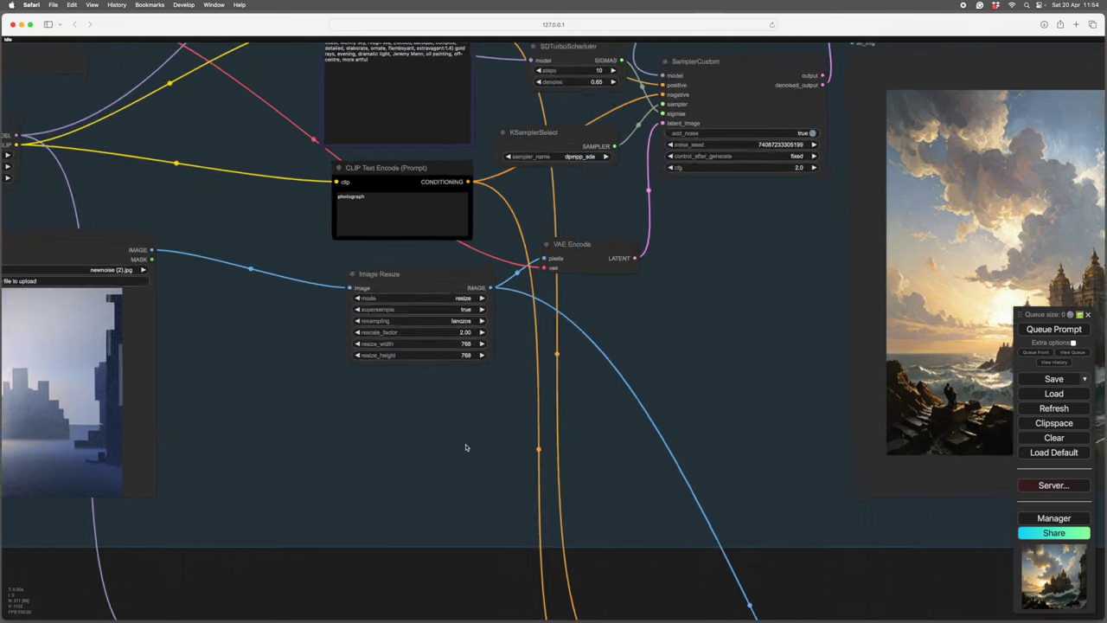
pyautogui.scroll(3, 466, 447)
pyautogui.moveTo(427, 423); pyautogui.dragTo(545, 477)
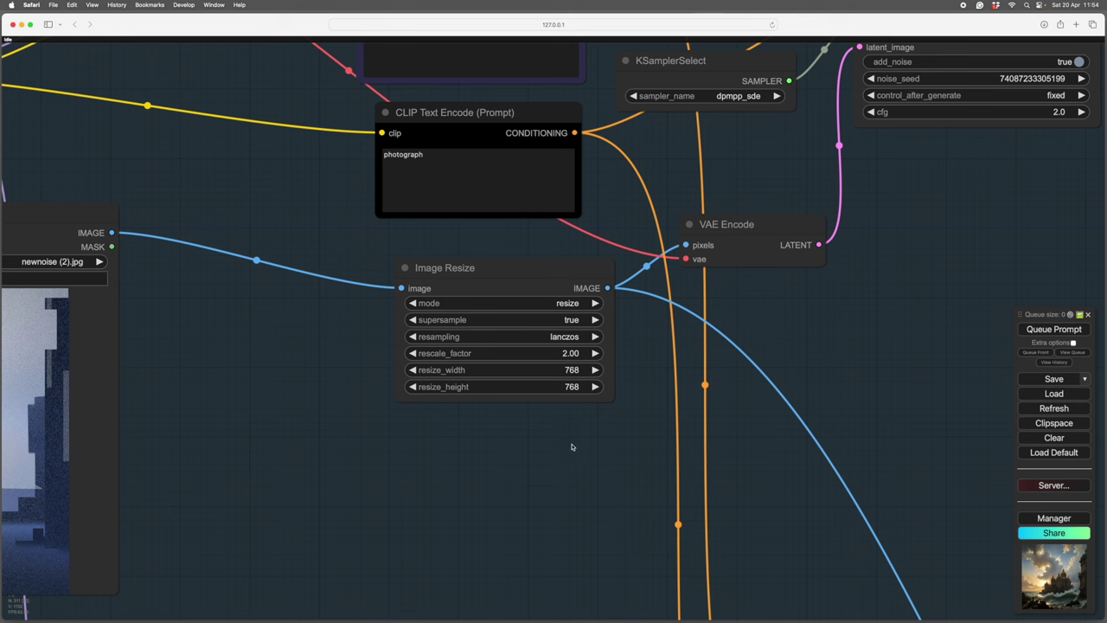
pyautogui.scroll(-3, 572, 449)
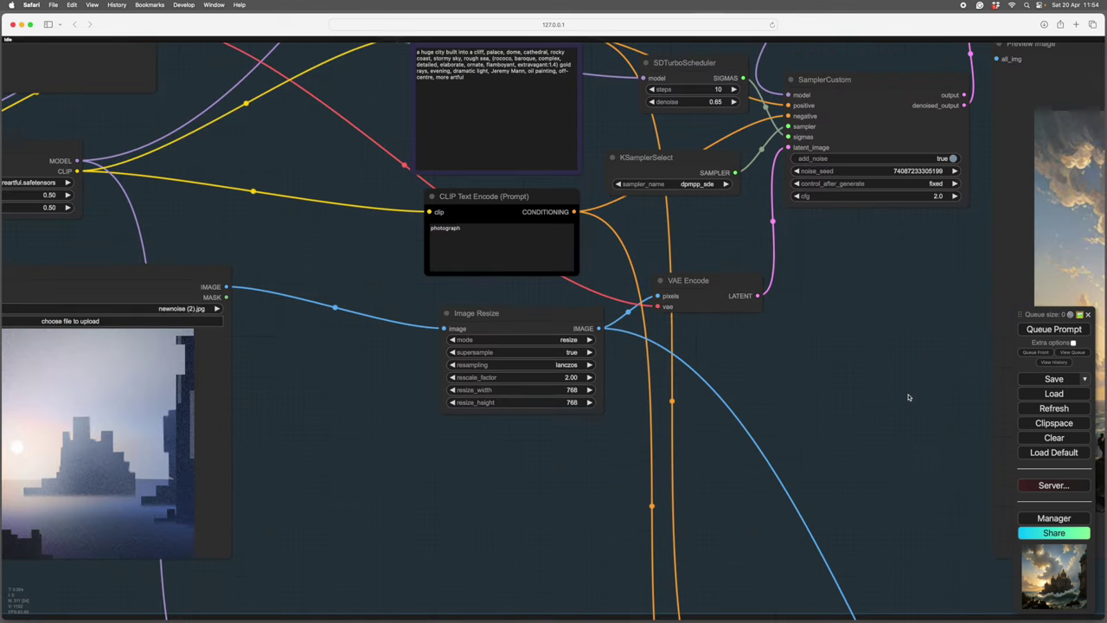
pyautogui.scroll(-3, 916, 394)
pyautogui.moveTo(915, 400); pyautogui.dragTo(791, 385)
pyautogui.scroll(-3, 737, 388)
pyautogui.scroll(5, 753, 386)
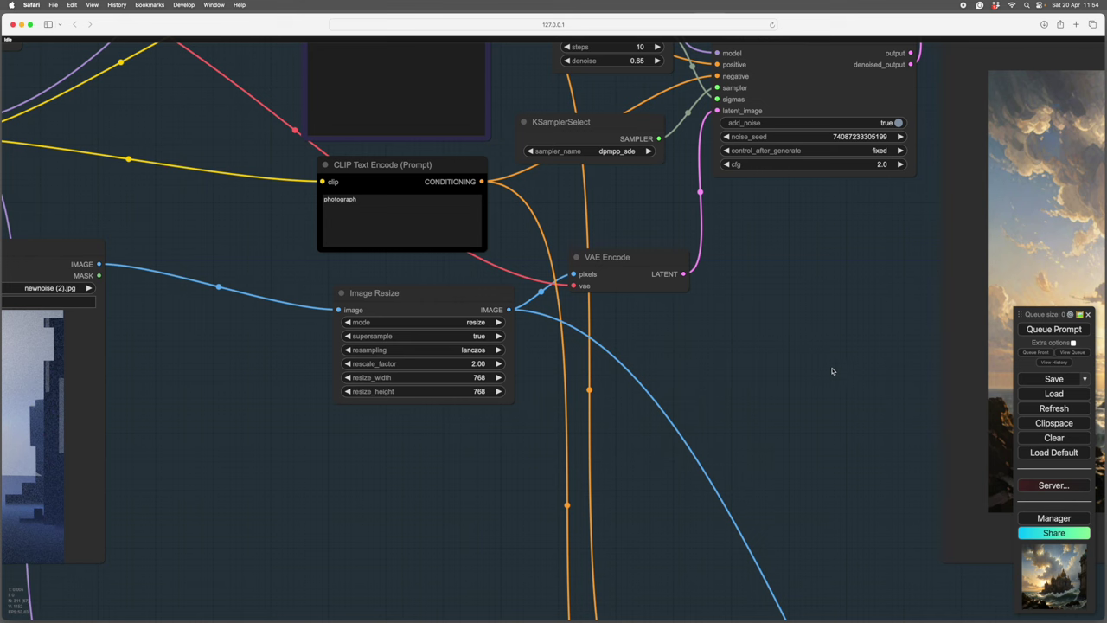
# Inspect the Process group's generated image in its preview node and the outgoing links to the crop nodes
pyautogui.scroll(-8, 843, 377)
pyautogui.moveTo(843, 377); pyautogui.dragTo(554, 375)
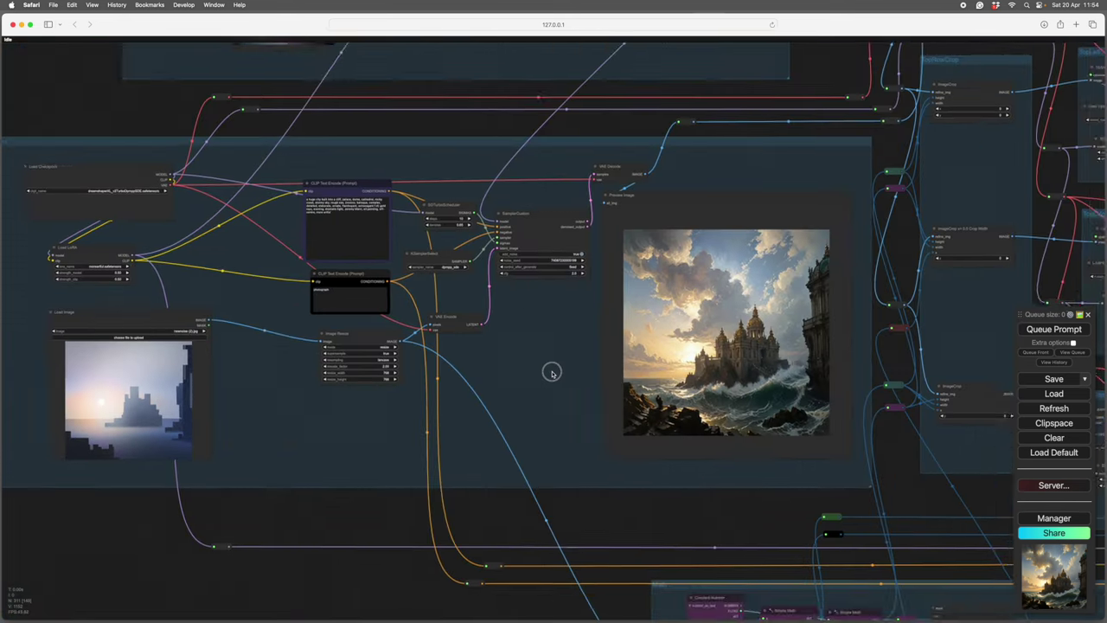
pyautogui.moveTo(362, 119); pyautogui.dragTo(461, 174)
pyautogui.moveTo(649, 422); pyautogui.dragTo(401, 408)
pyautogui.scroll(2, 608, 532)
pyautogui.scroll(4, 607, 531)
pyautogui.moveTo(558, 479); pyautogui.dragTo(521, 561)
pyautogui.scroll(1, 779, 467)
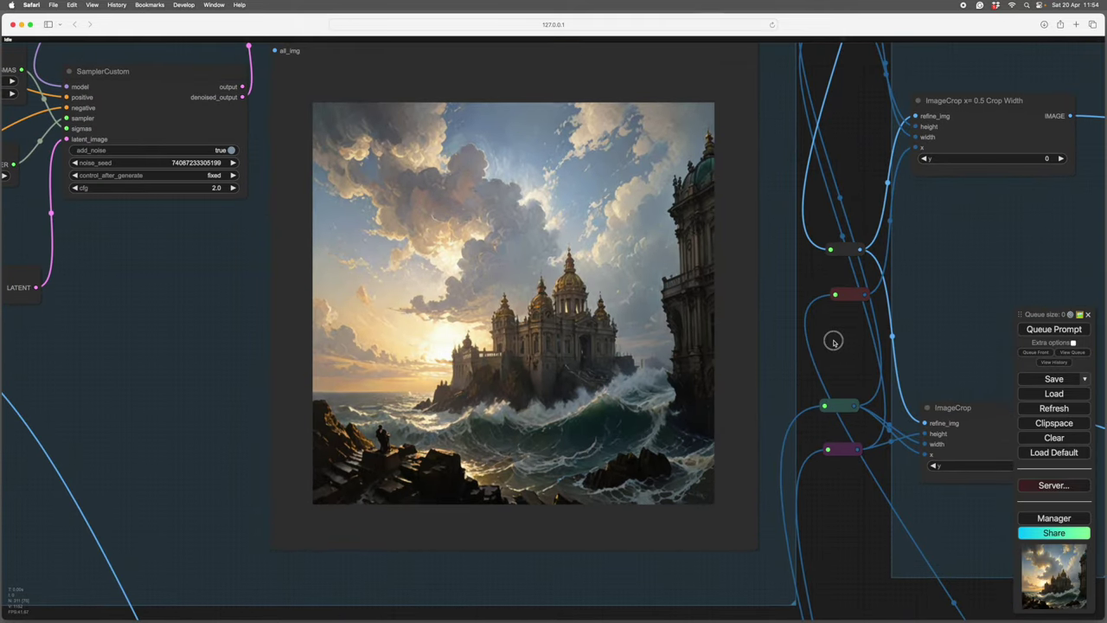
pyautogui.scroll(-3, 832, 346)
pyautogui.scroll(-1, 831, 347)
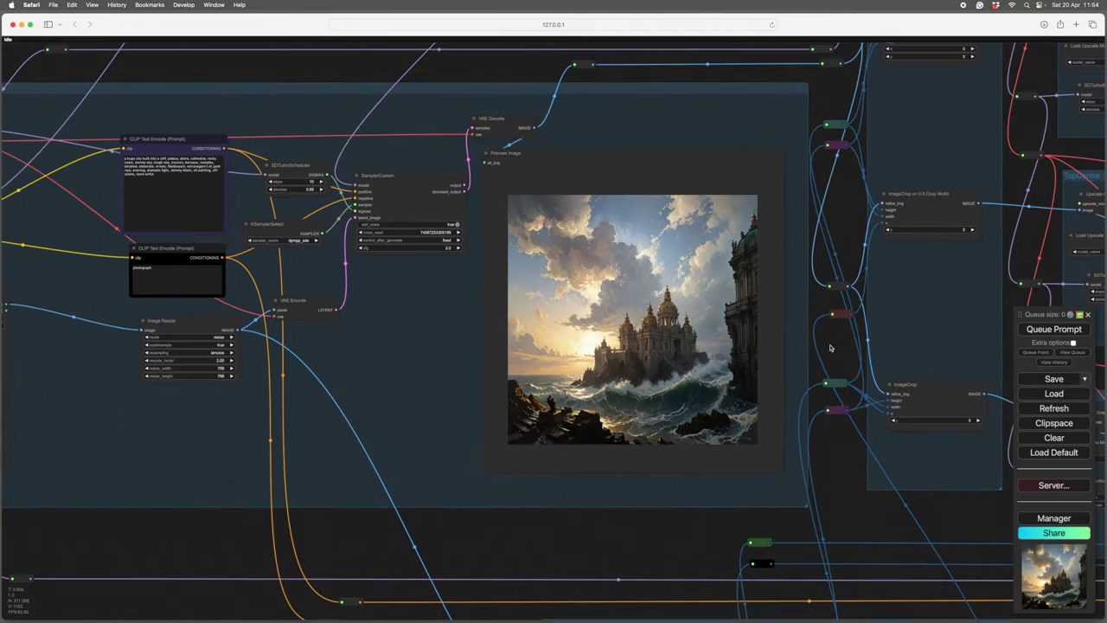
# Examine the refine group's Image Resize, scheduler and sampler settings together with its preview image
pyautogui.moveTo(831, 346); pyautogui.dragTo(793, 351)
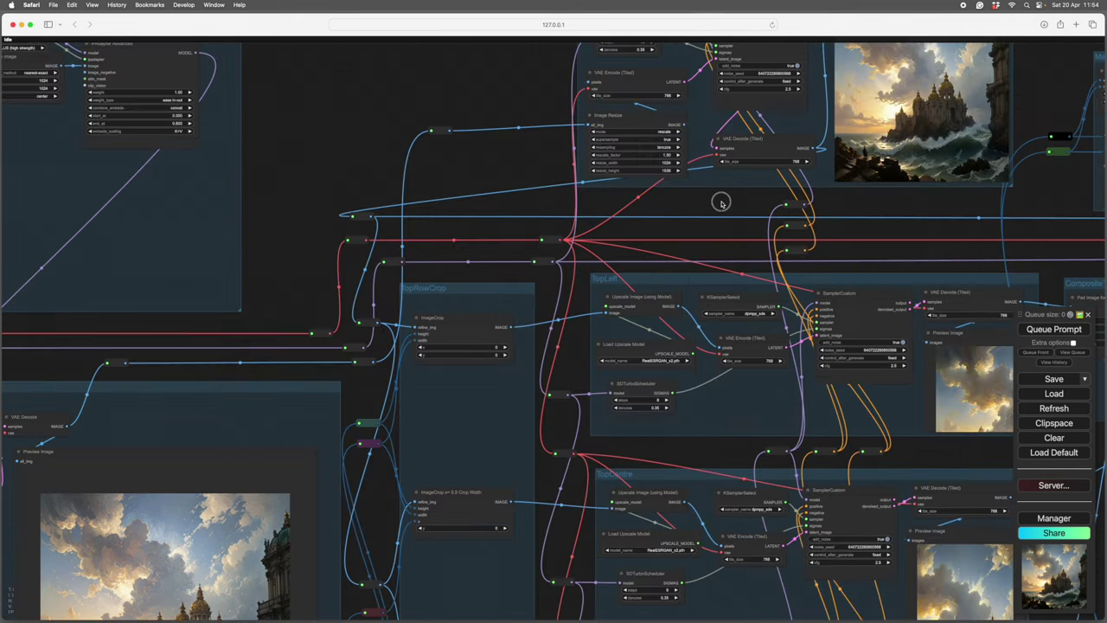
pyautogui.moveTo(722, 202); pyautogui.dragTo(350, 410)
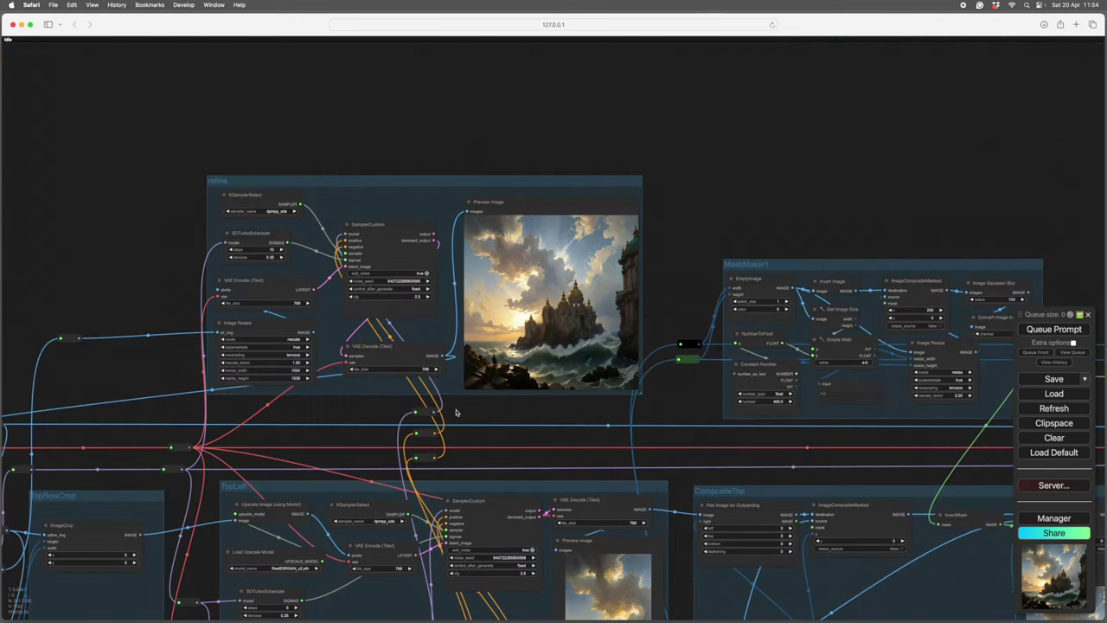
pyautogui.scroll(5, 467, 415)
pyautogui.moveTo(469, 416); pyautogui.dragTo(619, 479)
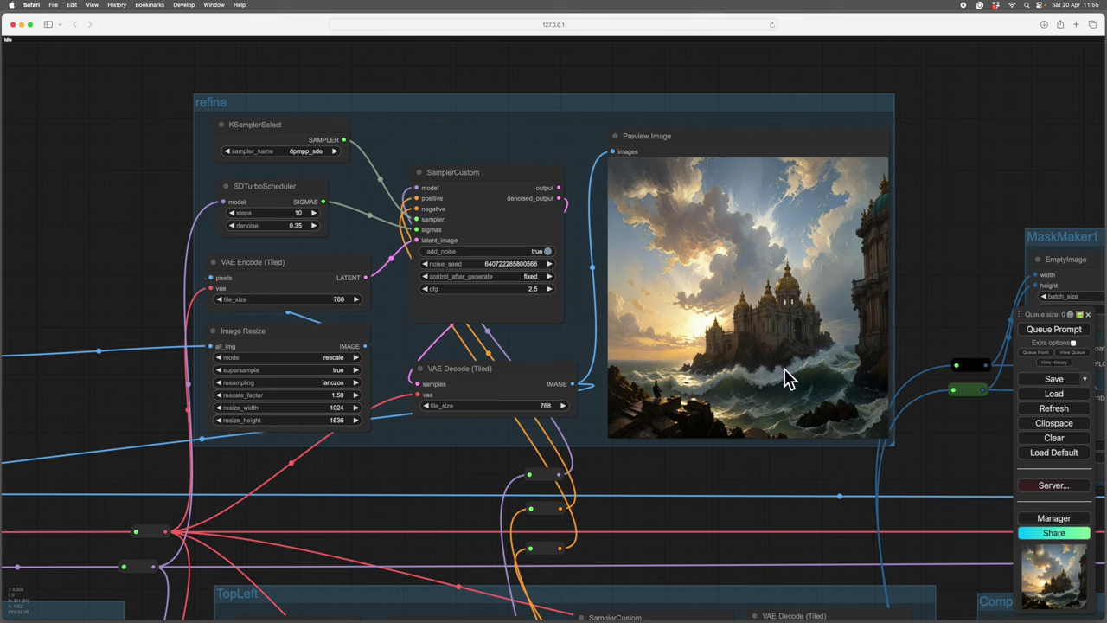
pyautogui.scroll(-3, 753, 478)
# Examine how the TopRowCrop nodes feed the TopLeft, TopCentre and TopRight upscaling groups, comparing them with the refine group
pyautogui.moveTo(374, 606); pyautogui.dragTo(552, 335)
pyautogui.scroll(-5, 680, 222)
pyautogui.hscroll(-5, 680, 222)
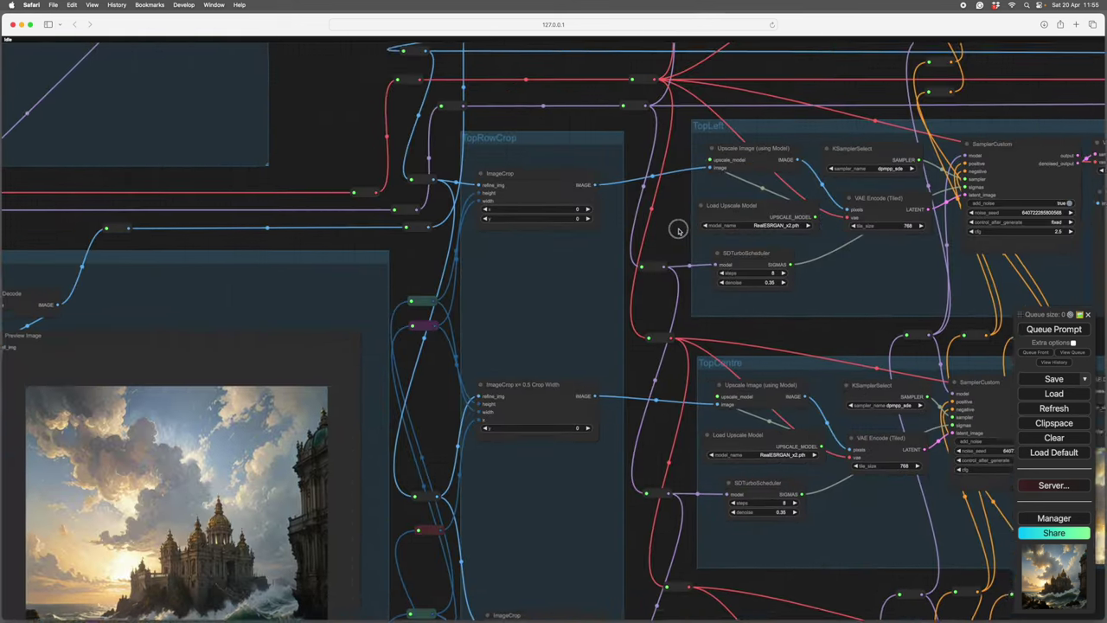
pyautogui.scroll(-5, 684, 230)
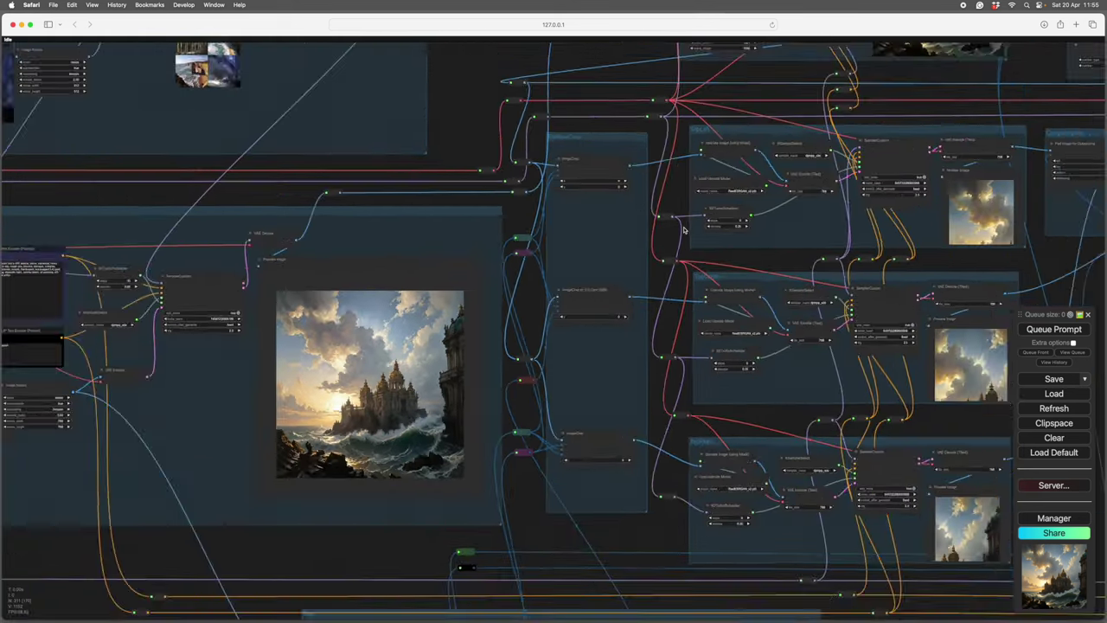
pyautogui.scroll(4, 900, 250)
pyautogui.moveTo(894, 366); pyautogui.dragTo(908, 469)
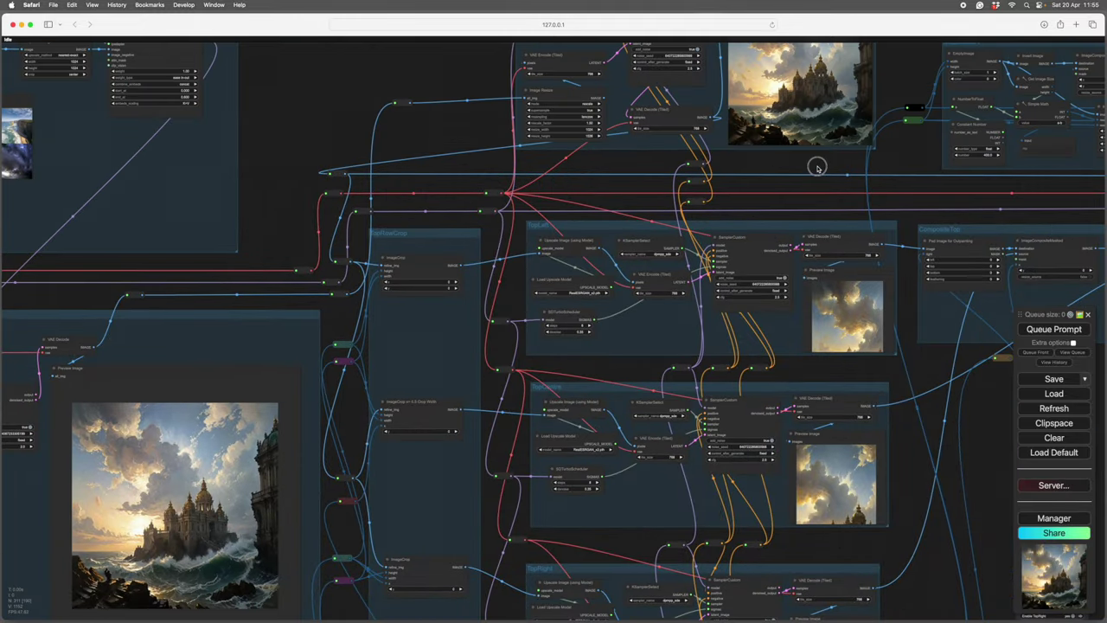
pyautogui.moveTo(818, 168); pyautogui.dragTo(752, 259)
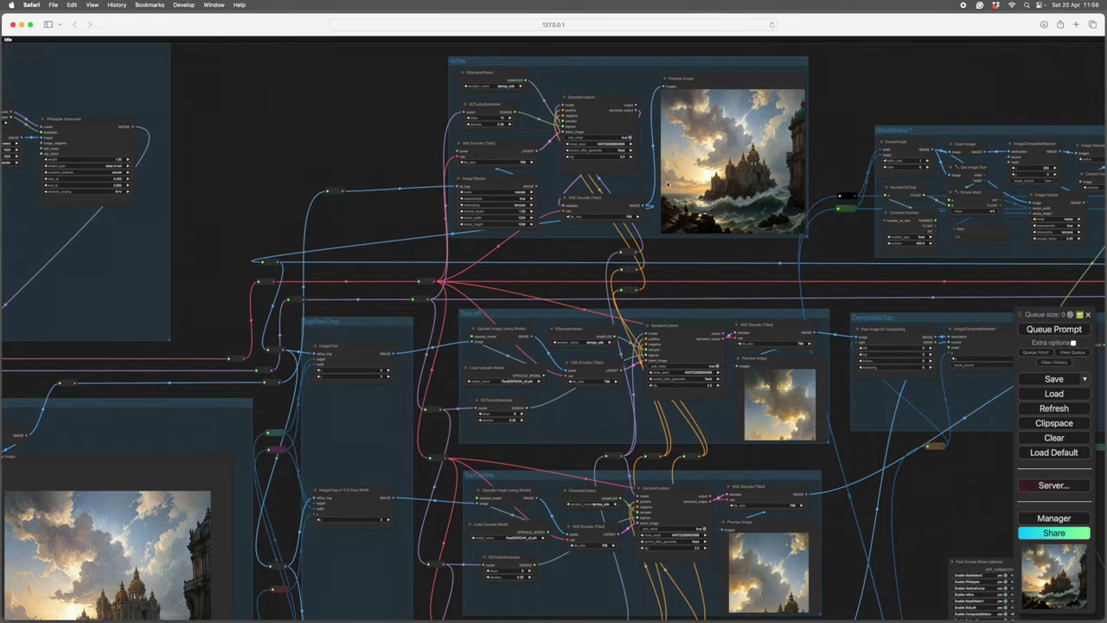
pyautogui.moveTo(721, 145); pyautogui.dragTo(703, 161)
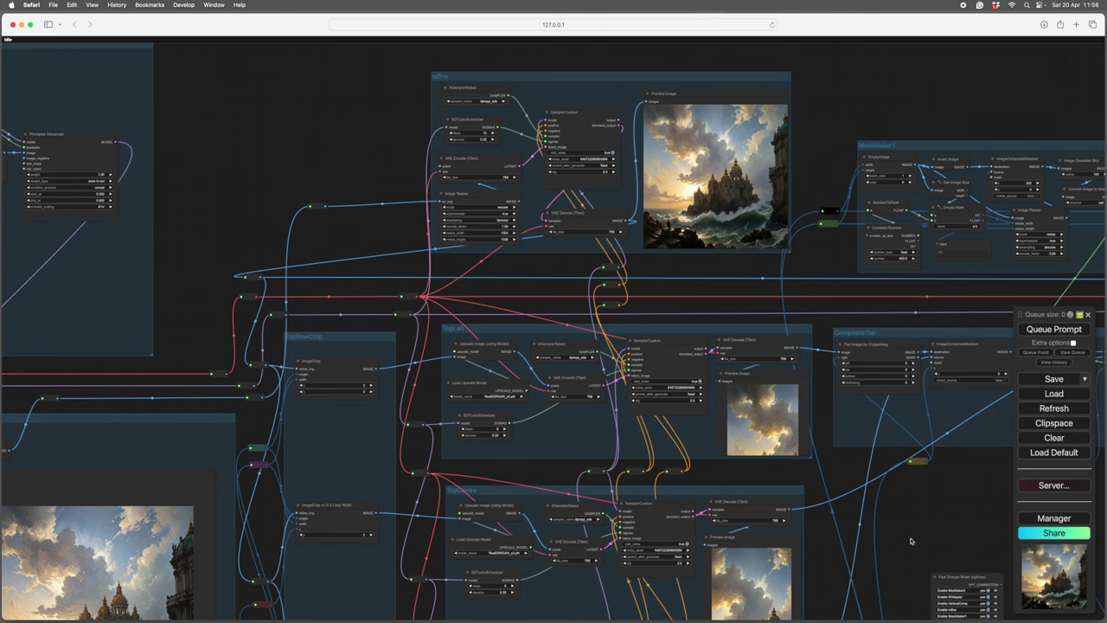
pyautogui.moveTo(917, 540); pyautogui.dragTo(969, 324)
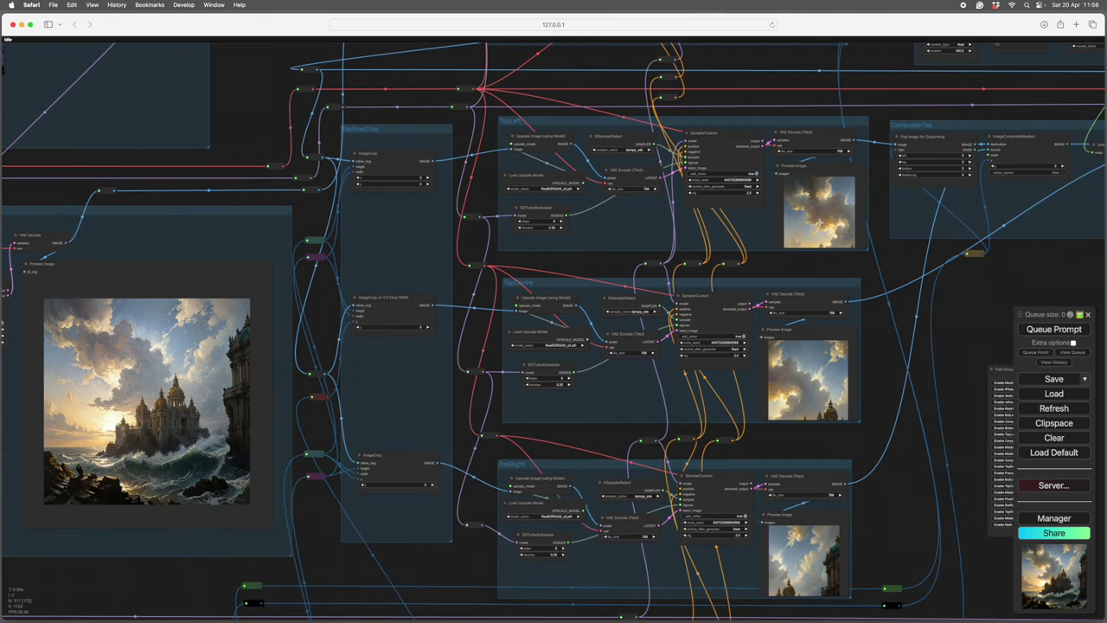
pyautogui.moveTo(869, 366); pyautogui.dragTo(933, 330)
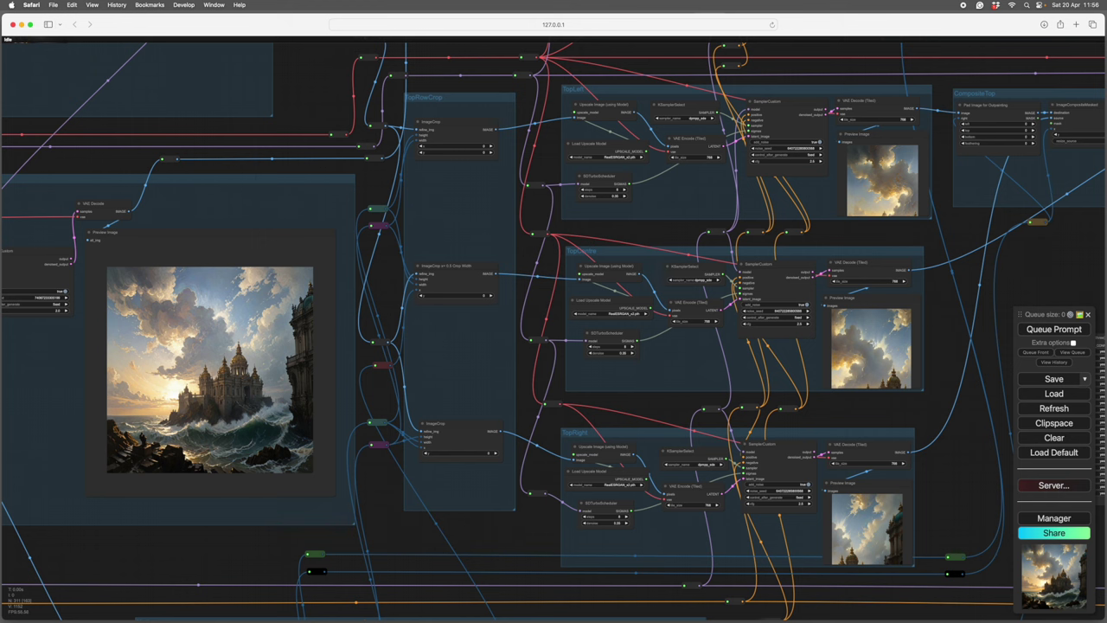
pyautogui.moveTo(538, 310); pyautogui.dragTo(477, 322)
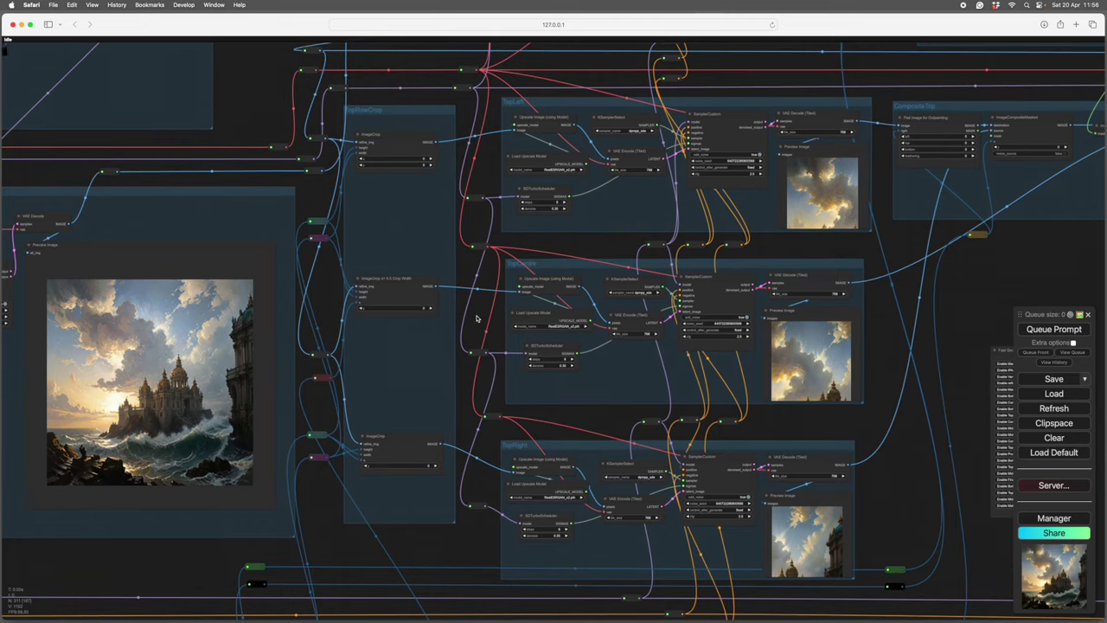
# Examine the TopLeft group's Upscale Image, SDTurboScheduler and SamplerCustom settings together with its preview image
pyautogui.moveTo(470, 228); pyautogui.dragTo(459, 294)
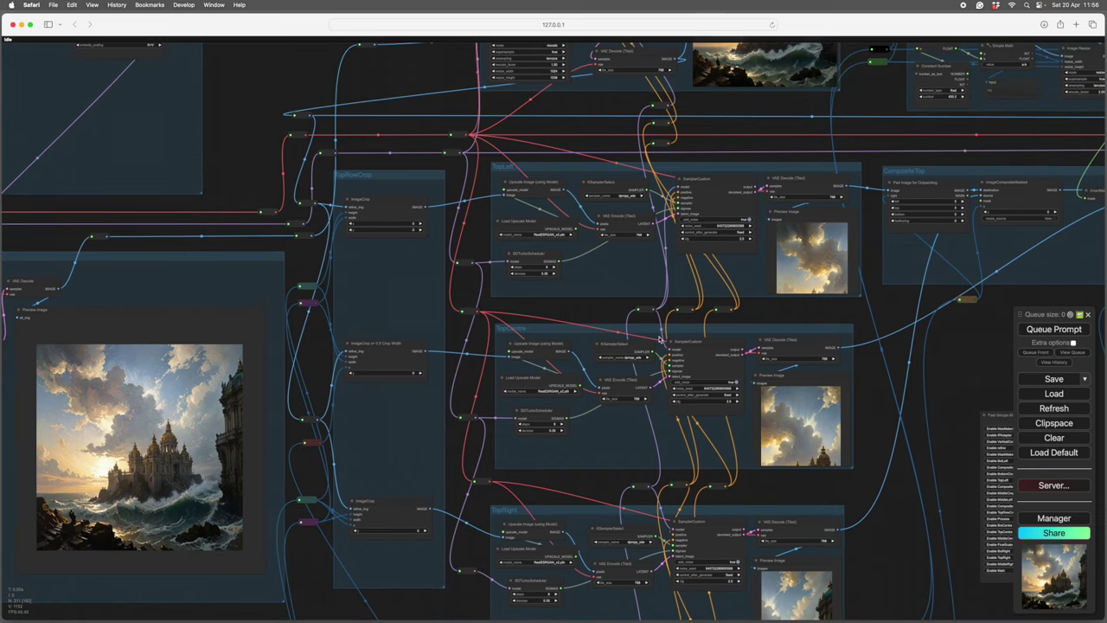
pyautogui.scroll(5, 591, 346)
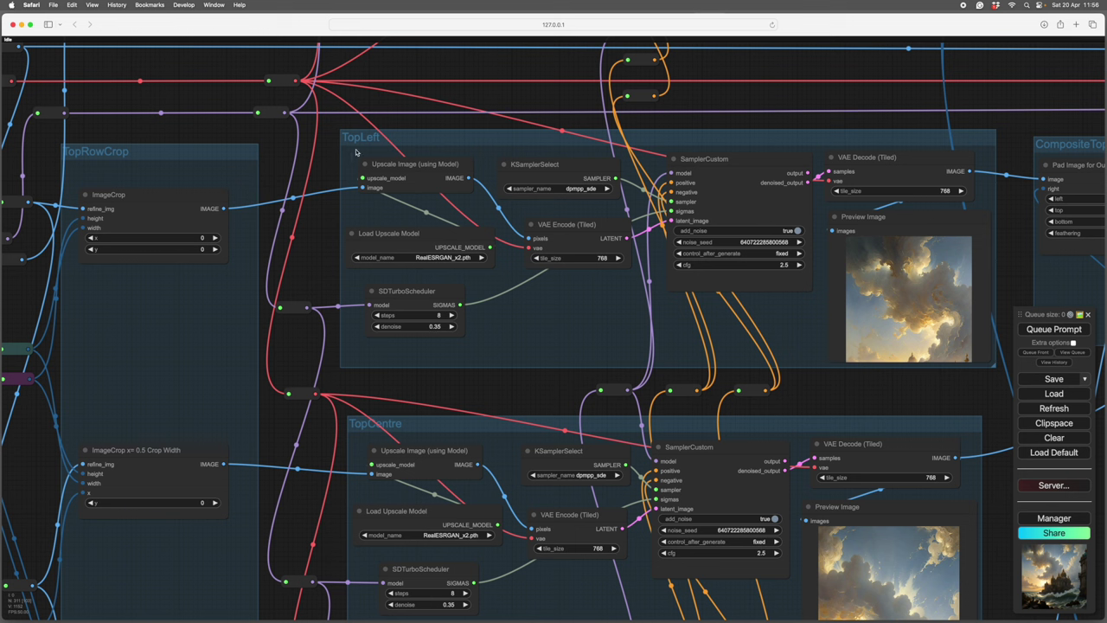
pyautogui.click(437, 166)
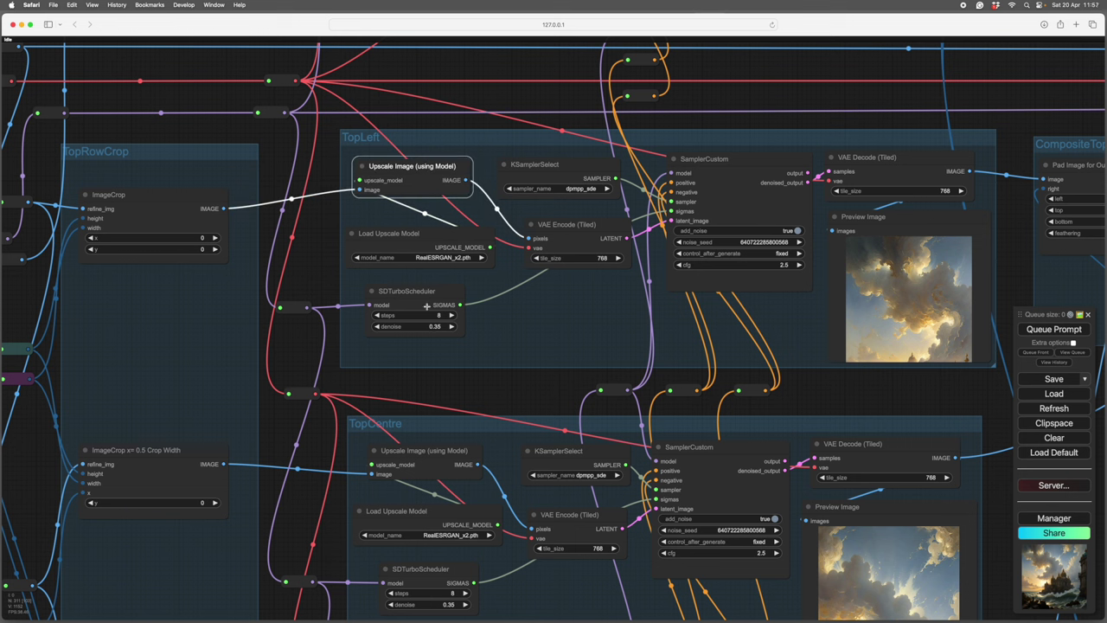
pyautogui.moveTo(585, 314); pyautogui.dragTo(396, 333)
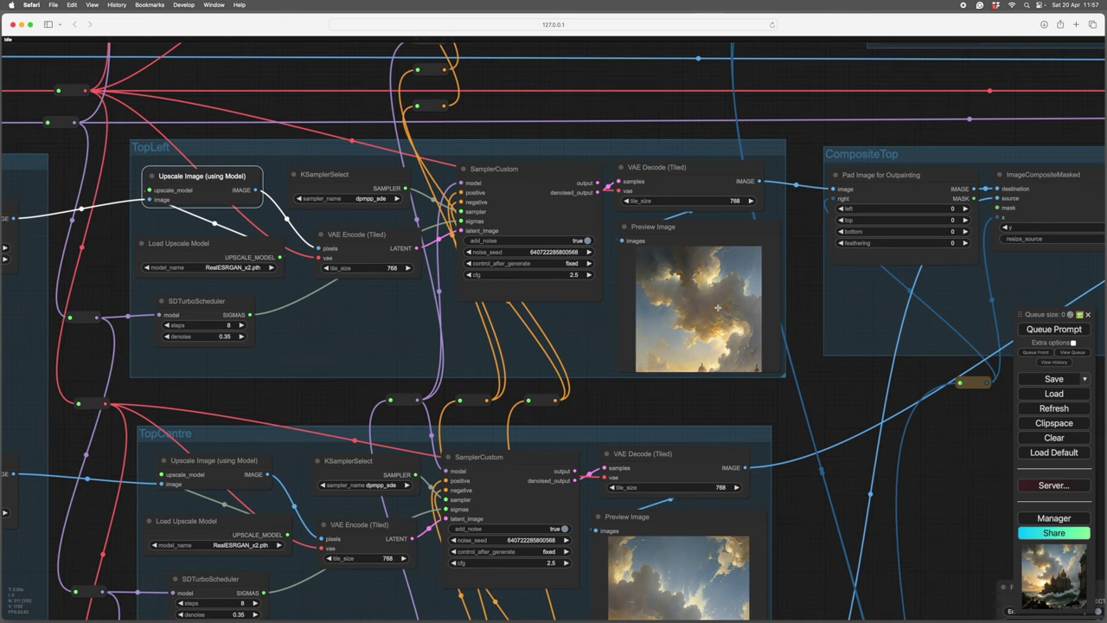
pyautogui.moveTo(833, 404); pyautogui.dragTo(872, 369)
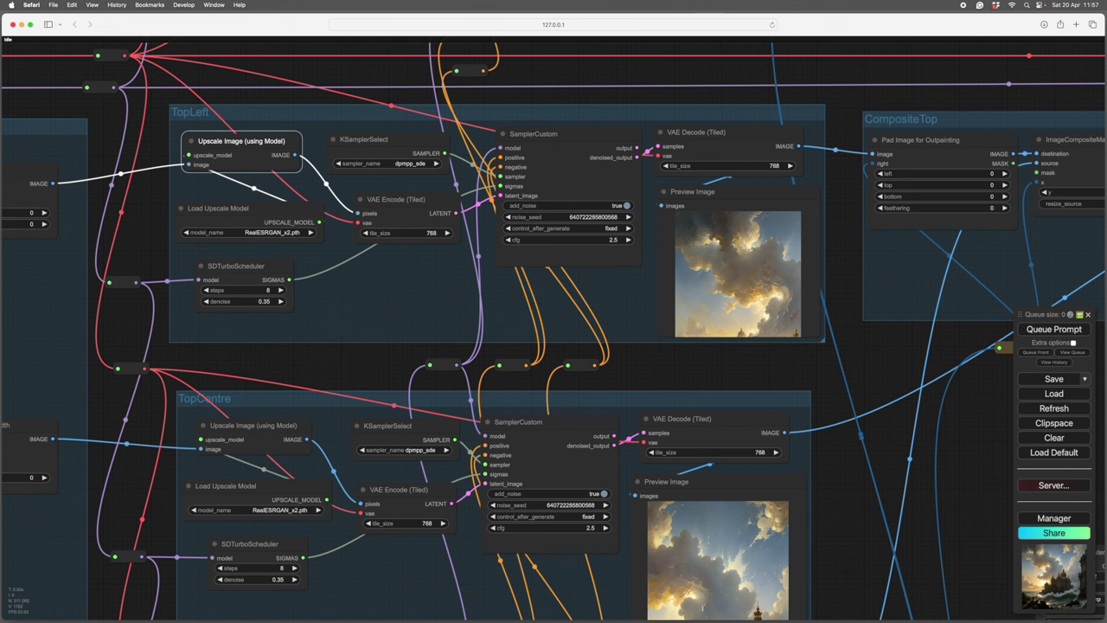
# Inspect the TopCentre group's tiled decode and preview image, comparing it with the TopLeft and TopRight groups
pyautogui.moveTo(622, 307); pyautogui.dragTo(483, 332)
pyautogui.scroll(1, 560, 324)
pyautogui.scroll(10, 559, 324)
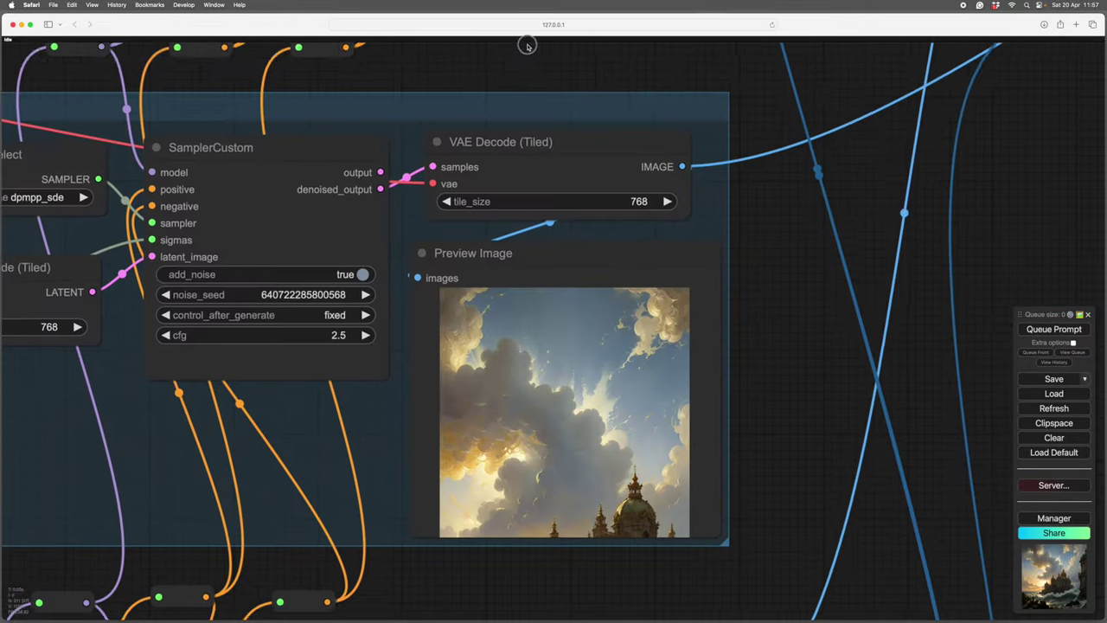
pyautogui.moveTo(528, 47); pyautogui.dragTo(526, 35)
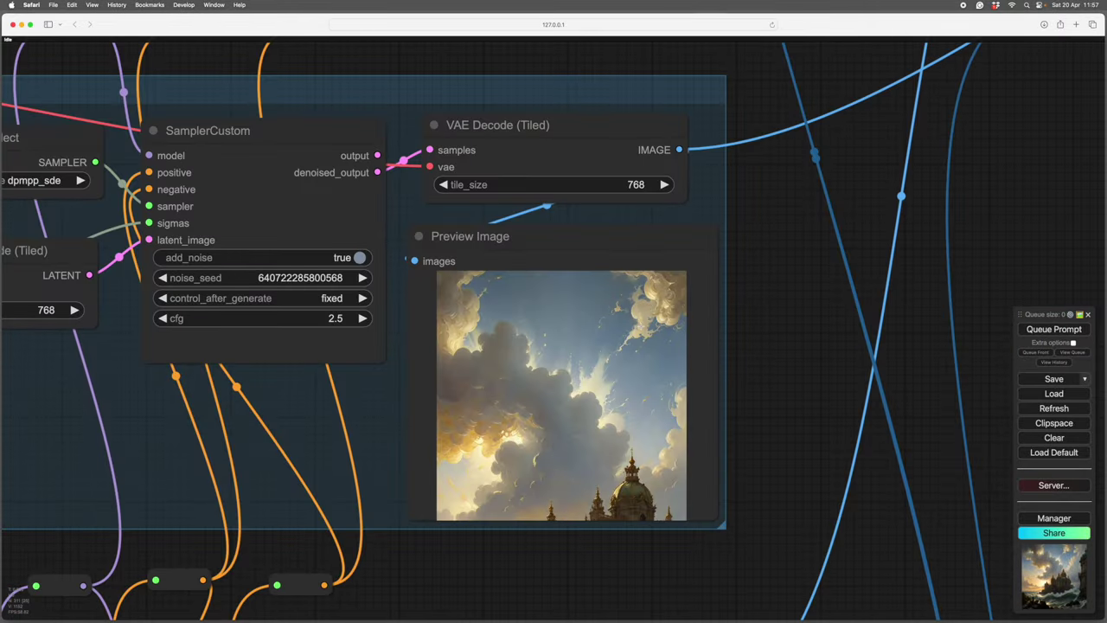
pyautogui.scroll(4, 636, 329)
pyautogui.scroll(-4, 636, 330)
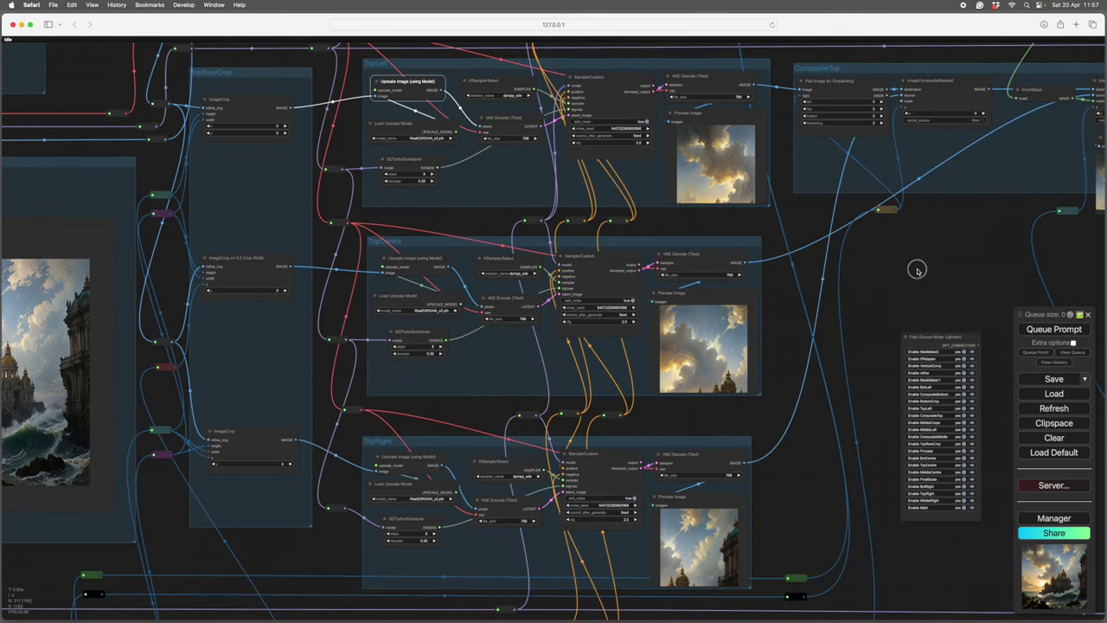
# Resize the CompositeTop group's Preview Image node and shift it so that it fits inside the group
pyautogui.moveTo(918, 269); pyautogui.dragTo(884, 214)
pyautogui.moveTo(655, 385); pyautogui.dragTo(657, 385)
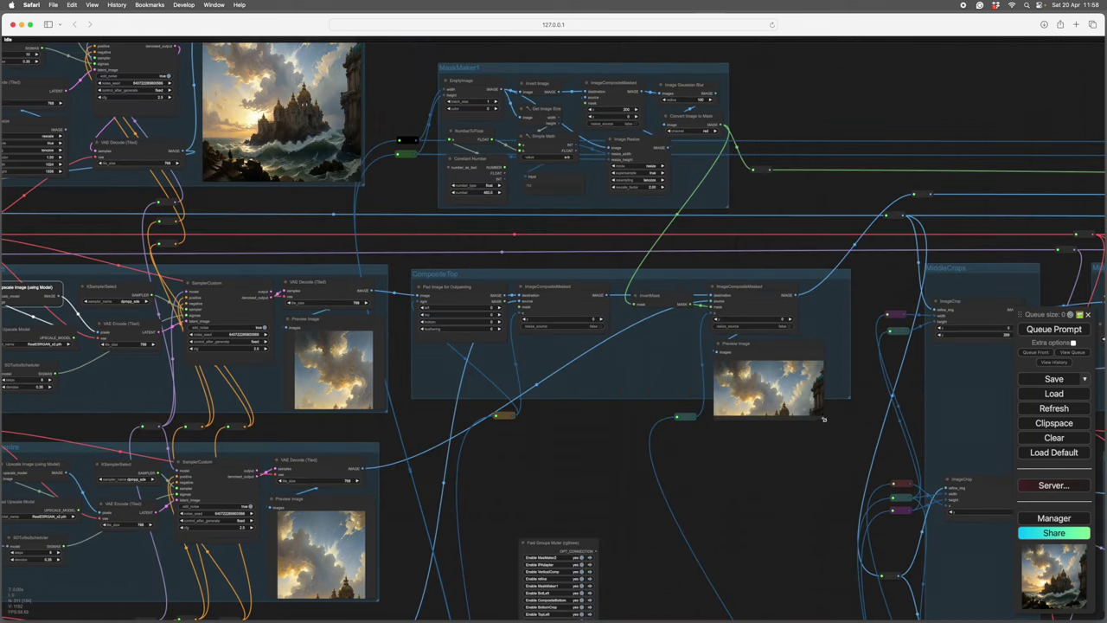
pyautogui.moveTo(824, 418); pyautogui.dragTo(841, 394)
pyautogui.moveTo(763, 345); pyautogui.dragTo(735, 345)
pyautogui.scroll(10, 744, 372)
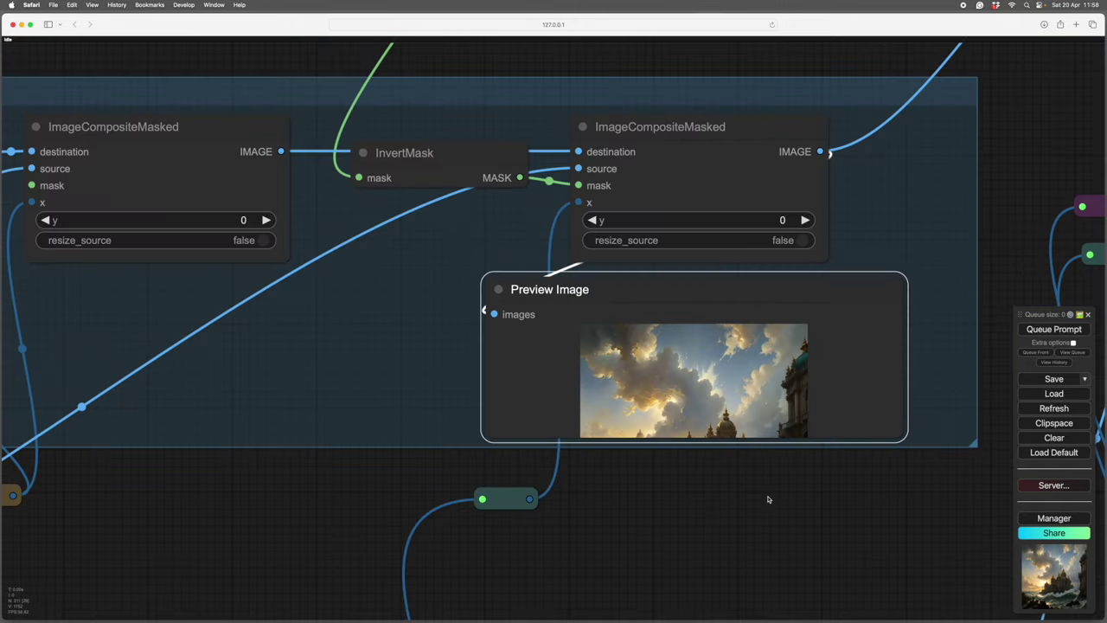
# Examine CompositeTop's padding and compositing nodes and how the MaskMaker1 group feeds its InvertMask node
pyautogui.scroll(-6, 767, 497)
pyautogui.moveTo(637, 445); pyautogui.dragTo(836, 254)
pyautogui.moveTo(615, 459); pyautogui.dragTo(696, 212)
pyautogui.moveTo(811, 421); pyautogui.dragTo(687, 603)
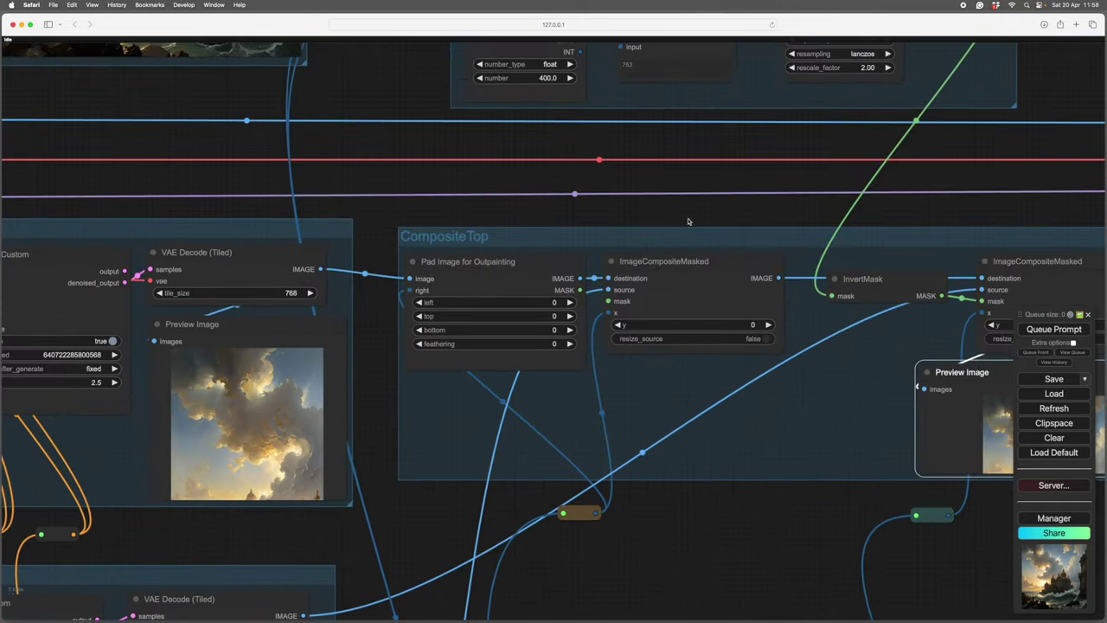
pyautogui.moveTo(692, 176); pyautogui.dragTo(475, 449)
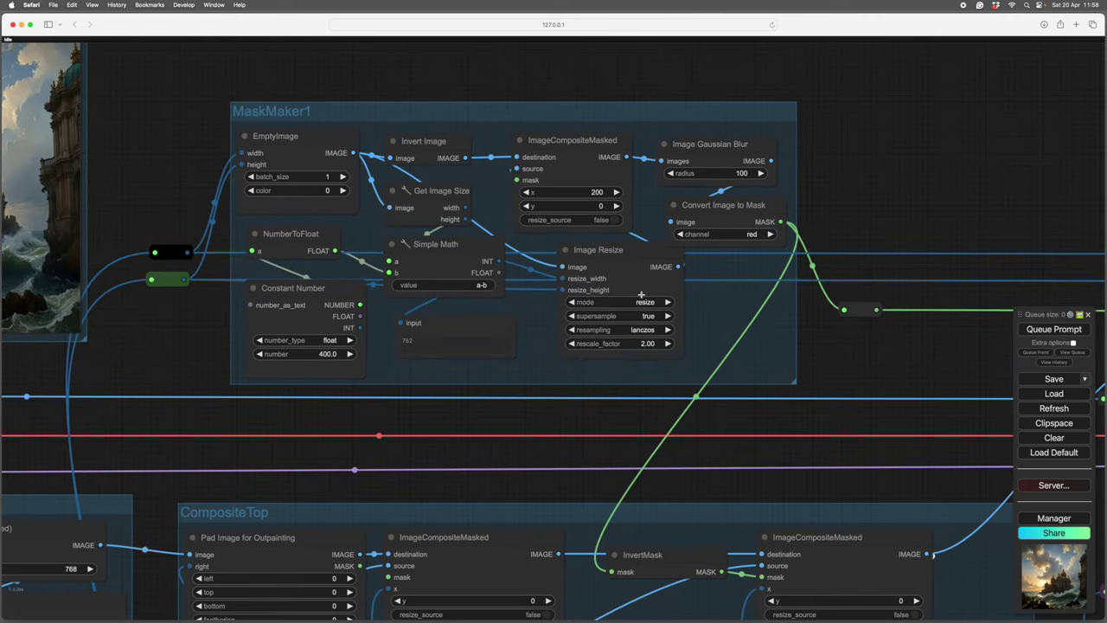
pyautogui.moveTo(444, 480); pyautogui.dragTo(518, 128)
# Follow the links below the TopRight group to the Math group and examine its Constant Number and Simple Math nodes
pyautogui.scroll(-15, 596, 388)
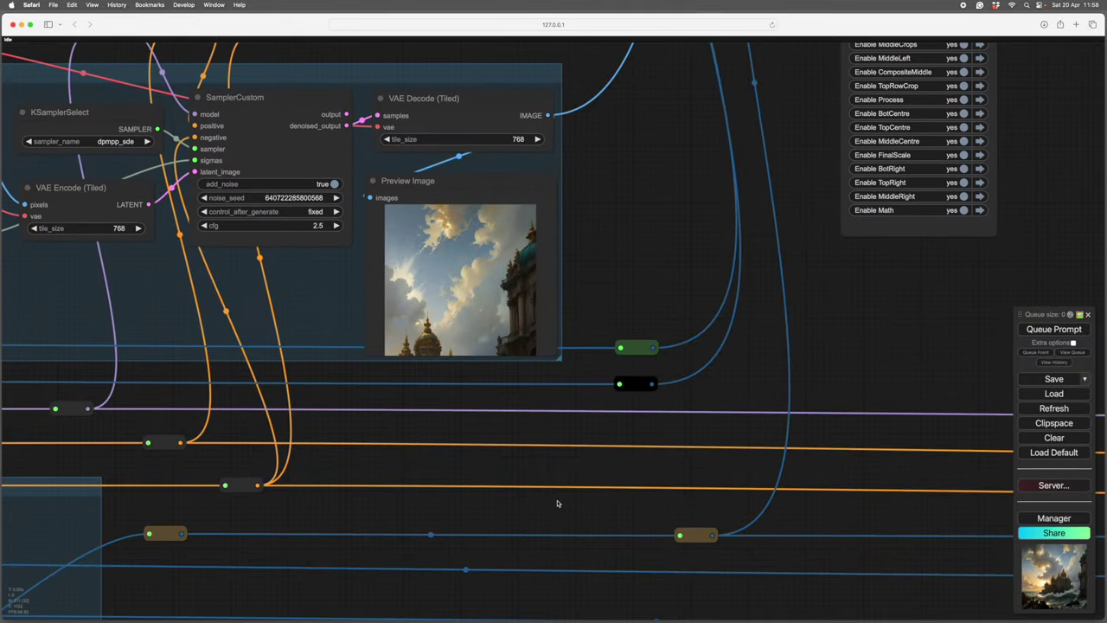
pyautogui.scroll(-6, 623, 465)
pyautogui.scroll(1, 629, 466)
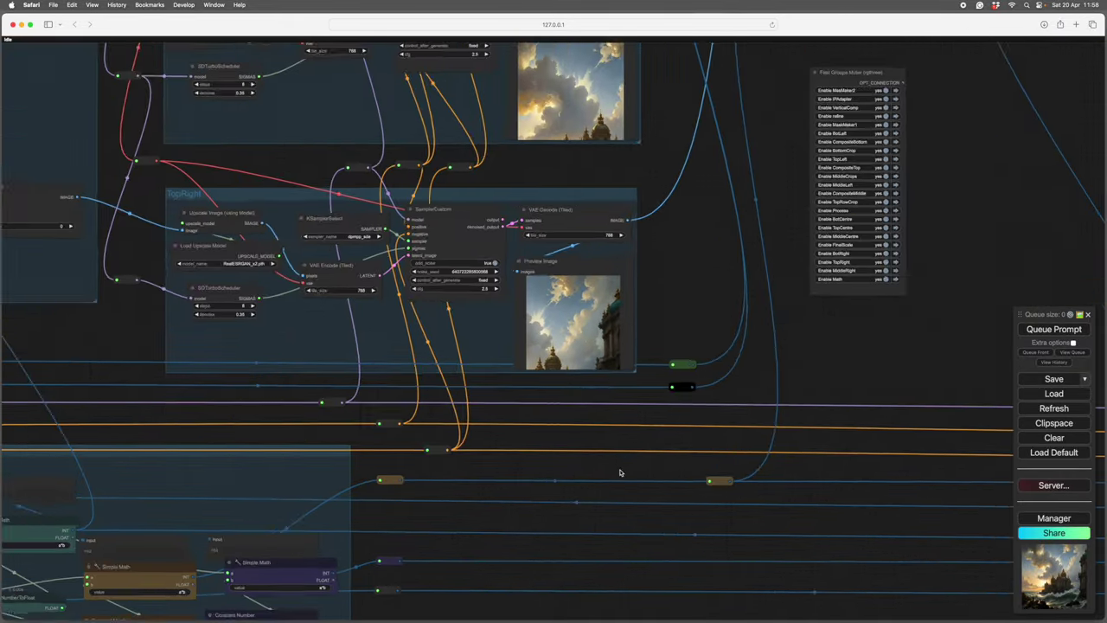
pyautogui.moveTo(437, 588); pyautogui.dragTo(839, 354)
pyautogui.moveTo(460, 568); pyautogui.dragTo(710, 556)
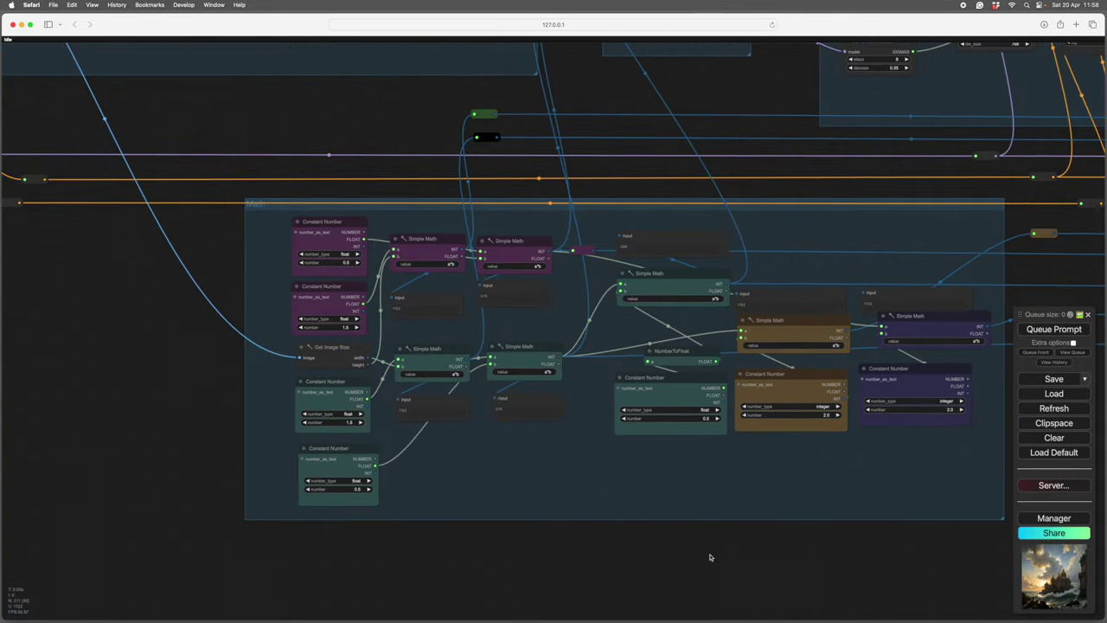
pyautogui.scroll(3, 712, 556)
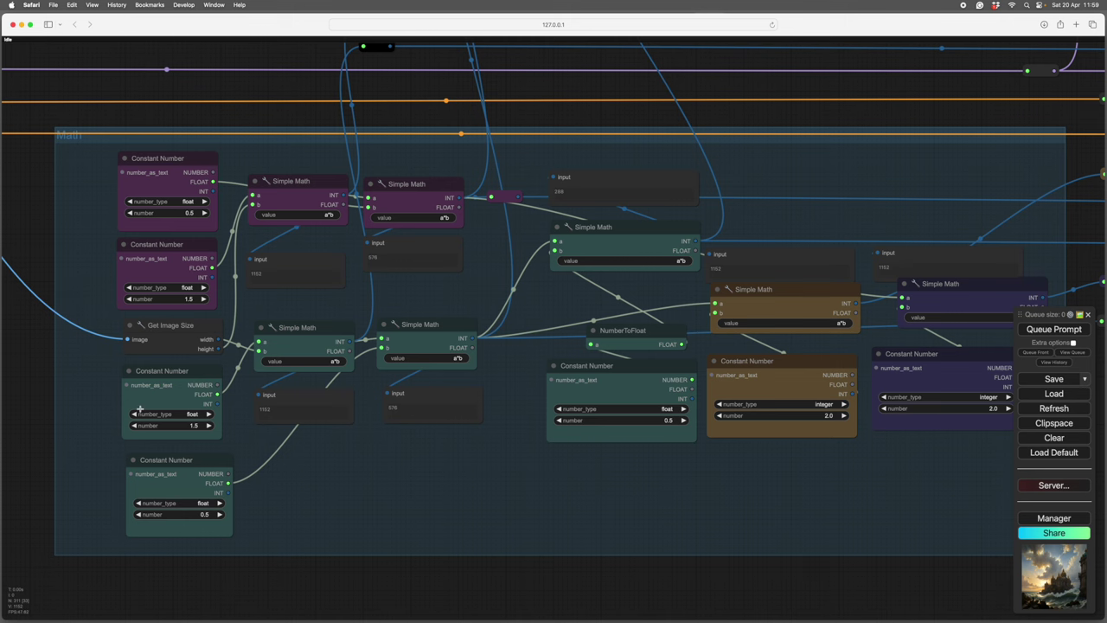
# Trace the Math group's Get Image Size input back to the Image Resize node in the Process group
pyautogui.moveTo(40, 391); pyautogui.dragTo(267, 480)
pyautogui.scroll(-4, 265, 484)
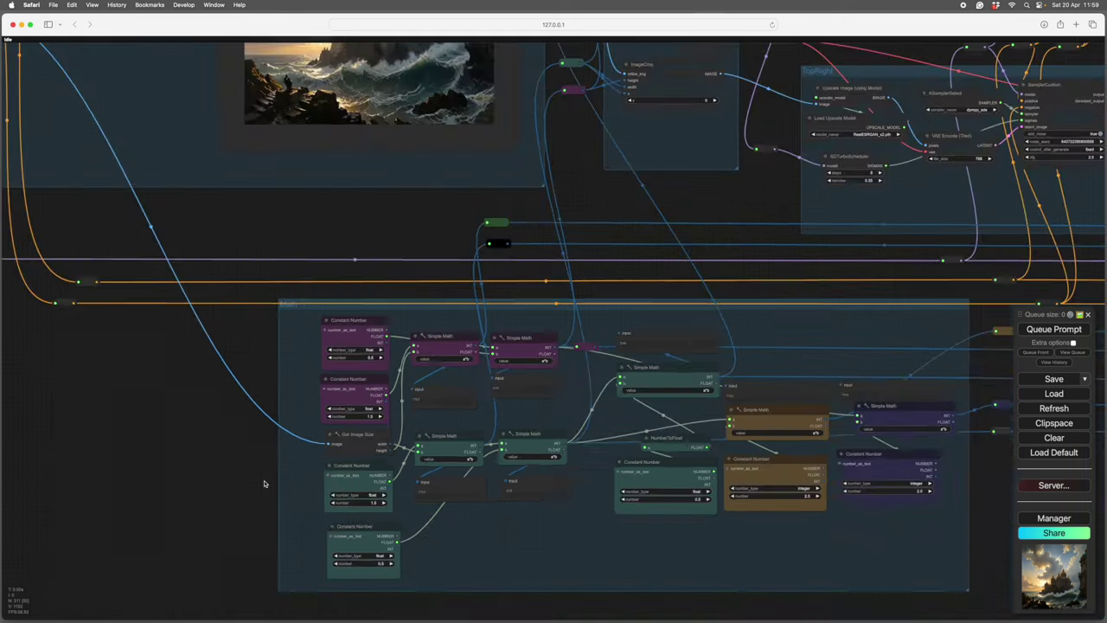
pyautogui.moveTo(87, 184); pyautogui.dragTo(243, 353)
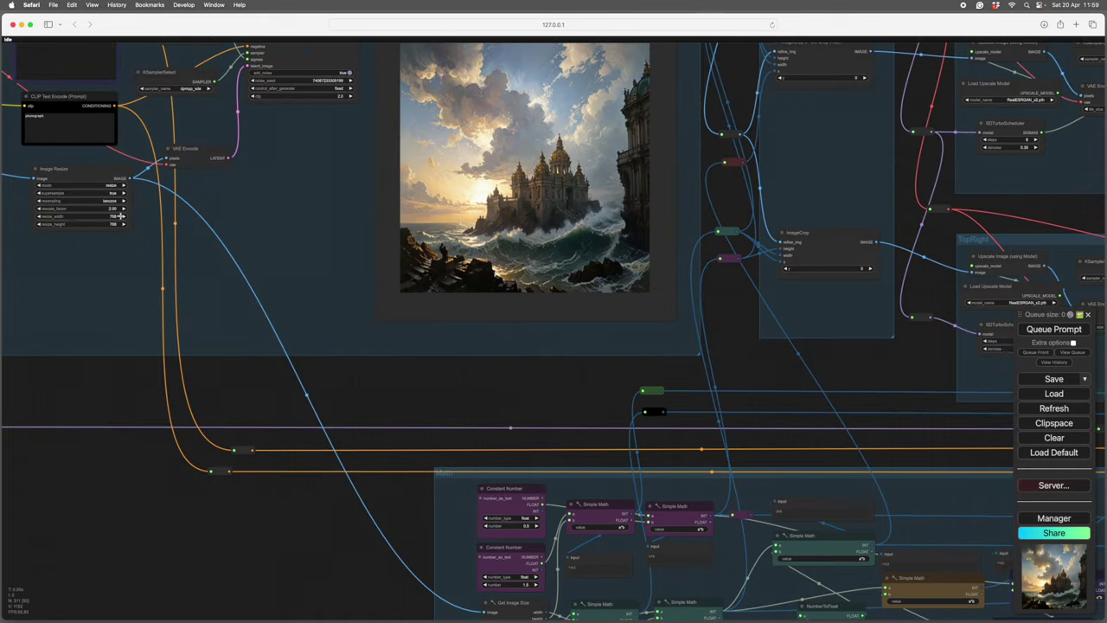
pyautogui.moveTo(295, 563); pyautogui.dragTo(82, 328)
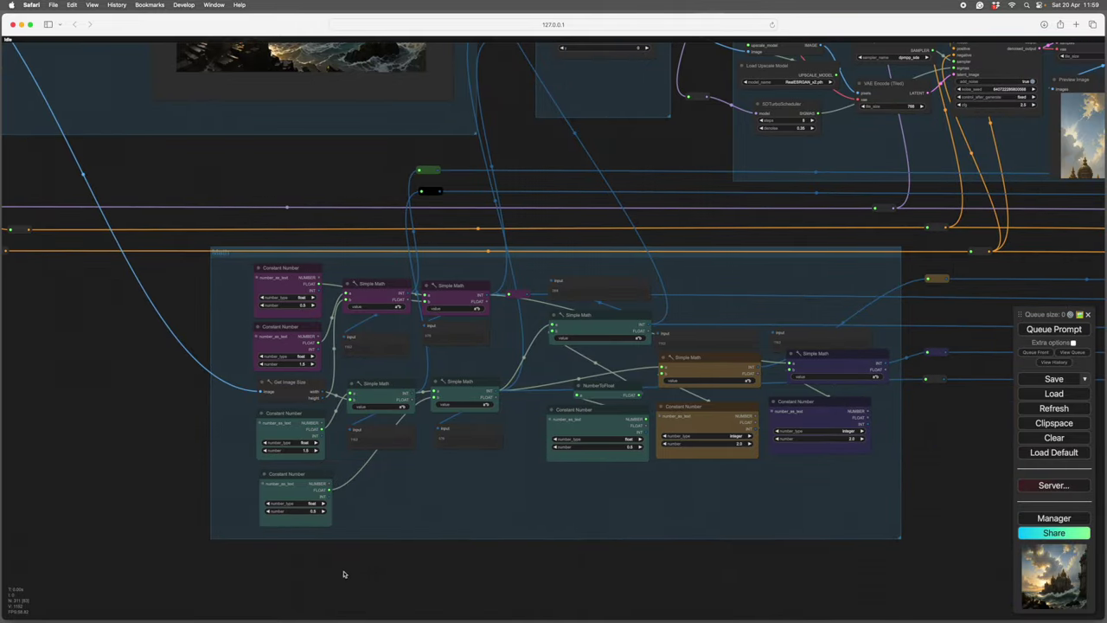
pyautogui.hscroll(3, 343, 575)
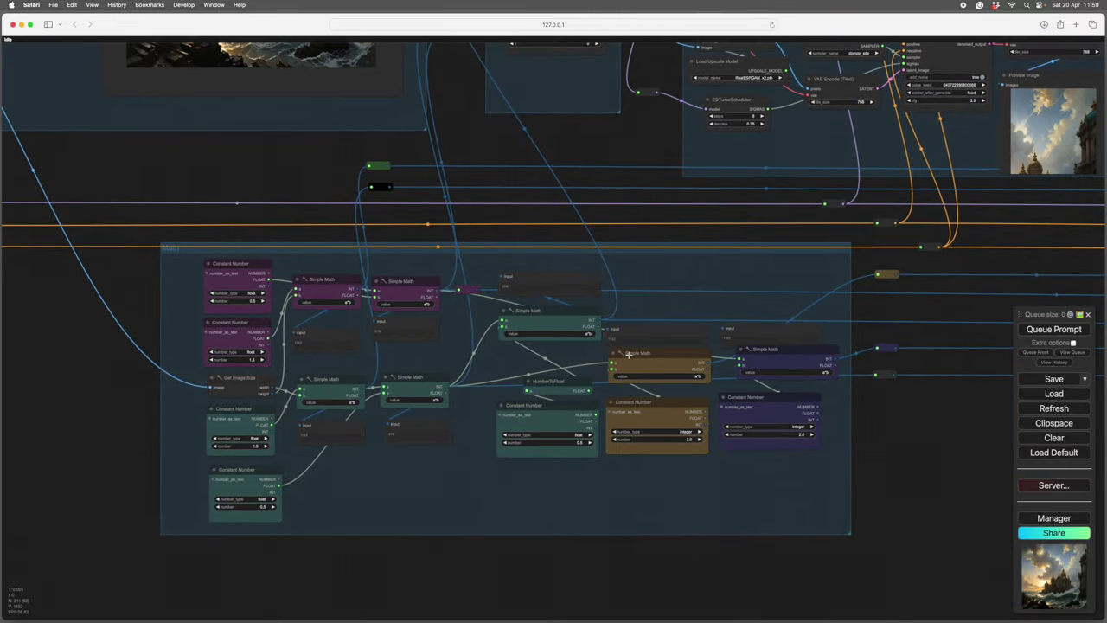
# Examine the Math group's calculation chain and its outgoing links to the rest of the workflow
pyautogui.scroll(2, 912, 460)
pyautogui.hscroll(2, 912, 459)
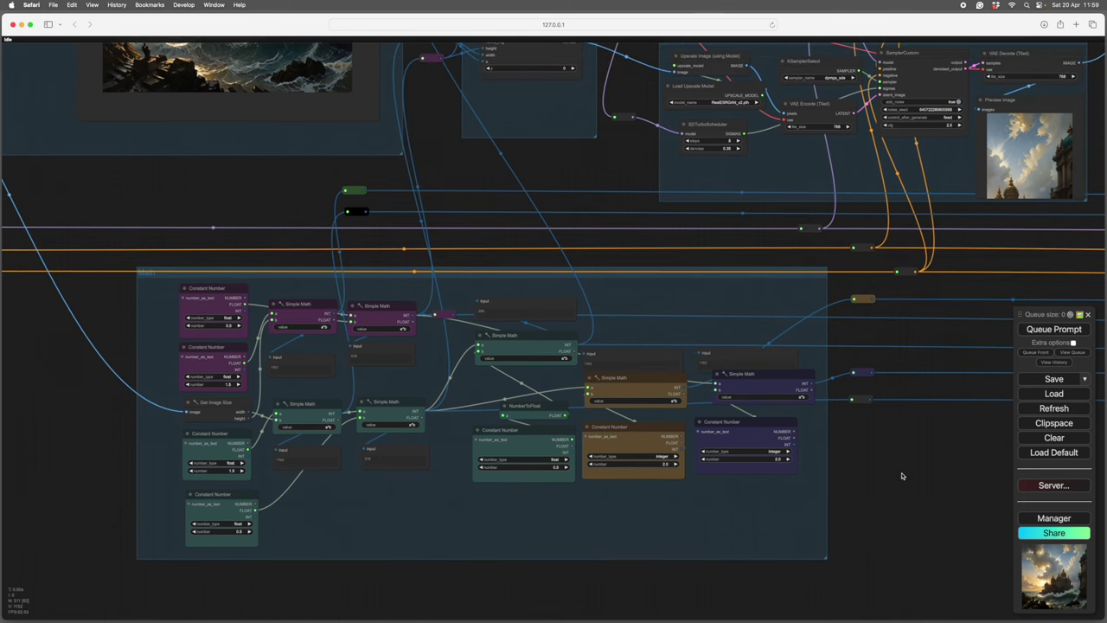
pyautogui.scroll(-3, 899, 481)
pyautogui.moveTo(900, 482); pyautogui.dragTo(805, 481)
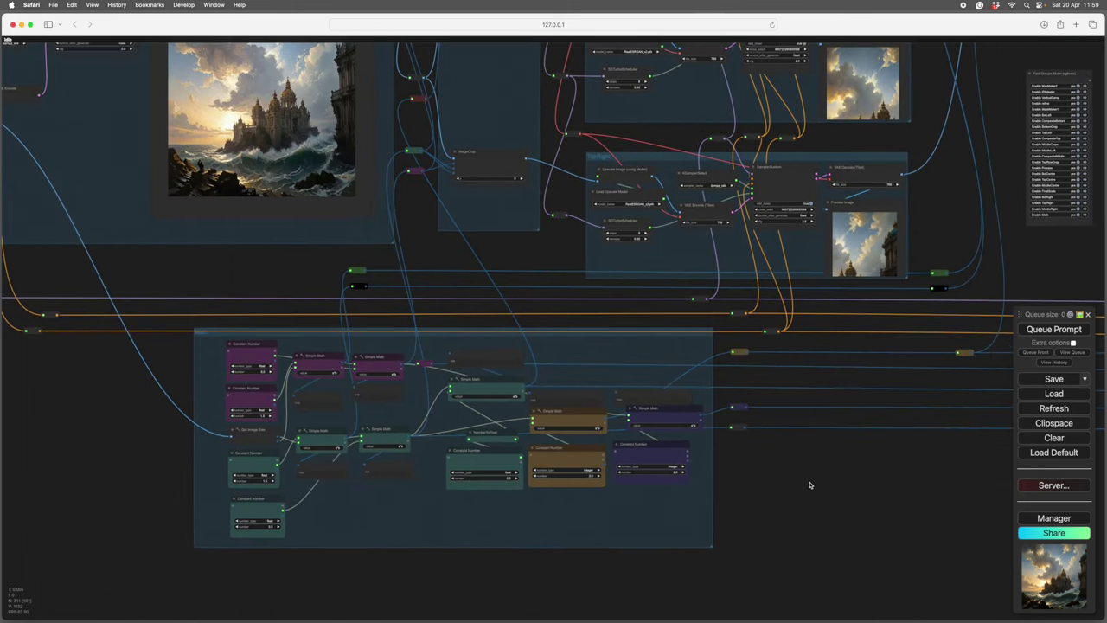
pyautogui.click(826, 486)
pyautogui.moveTo(855, 479); pyautogui.dragTo(723, 523)
pyautogui.moveTo(681, 461); pyautogui.dragTo(724, 501)
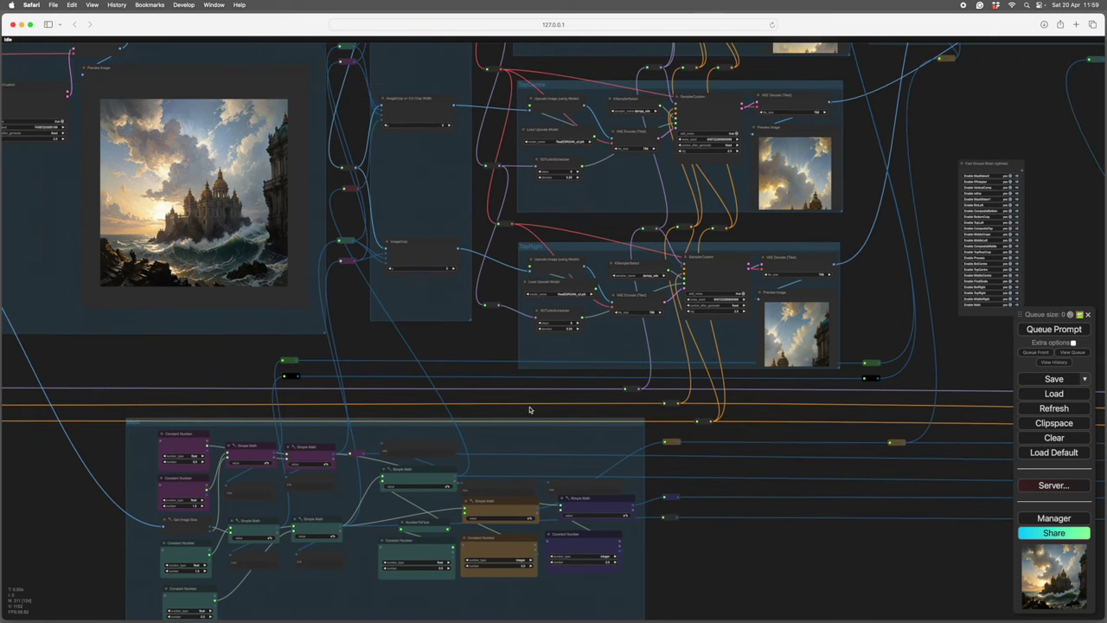
# Review the TopRowCrop nodes with the upscaling groups they feed and their links from the Math group
pyautogui.moveTo(469, 346); pyautogui.dragTo(511, 406)
pyautogui.moveTo(517, 256); pyautogui.dragTo(505, 350)
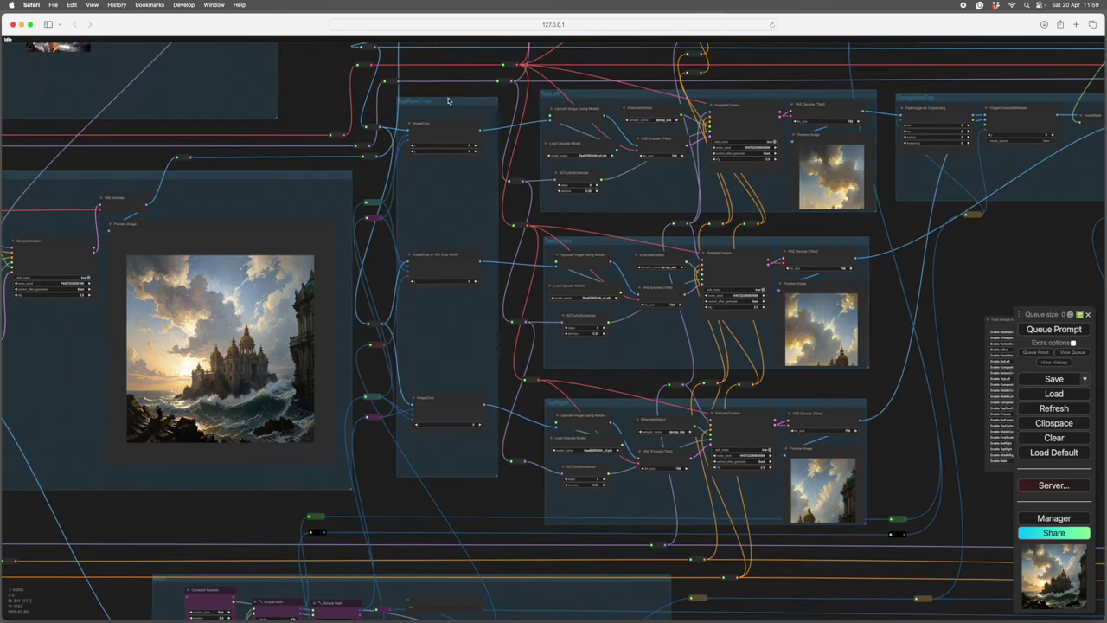
pyautogui.moveTo(456, 510); pyautogui.dragTo(506, 406)
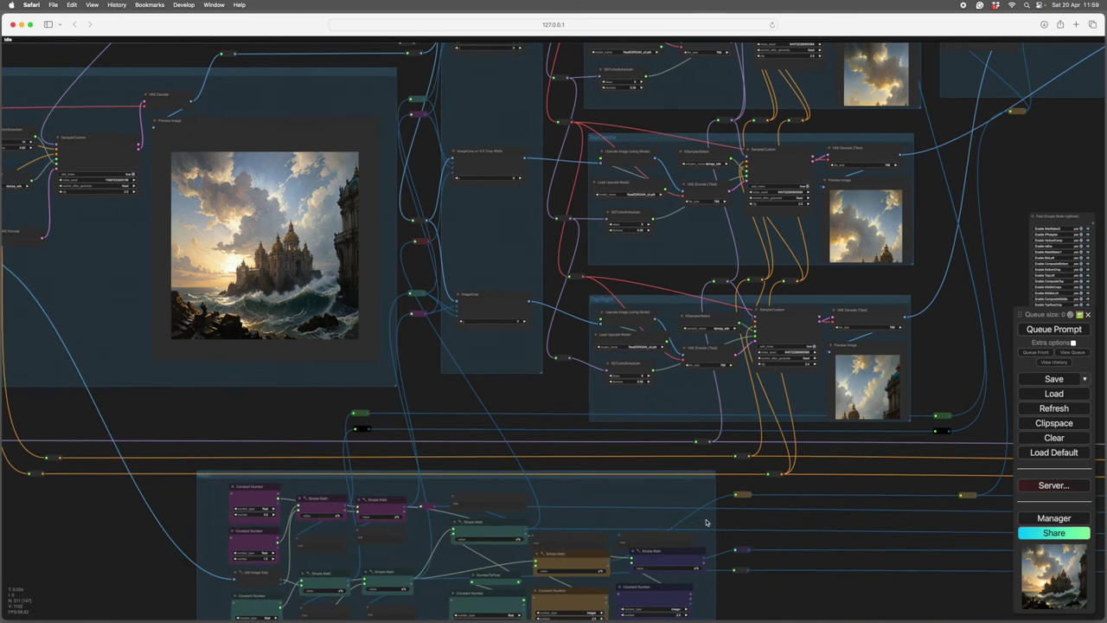
pyautogui.moveTo(796, 573); pyautogui.dragTo(878, 431)
# Trace the Math group's purple and green Simple Math outputs to the width and height inputs of the ImageCrop nodes
pyautogui.scroll(6, 521, 412)
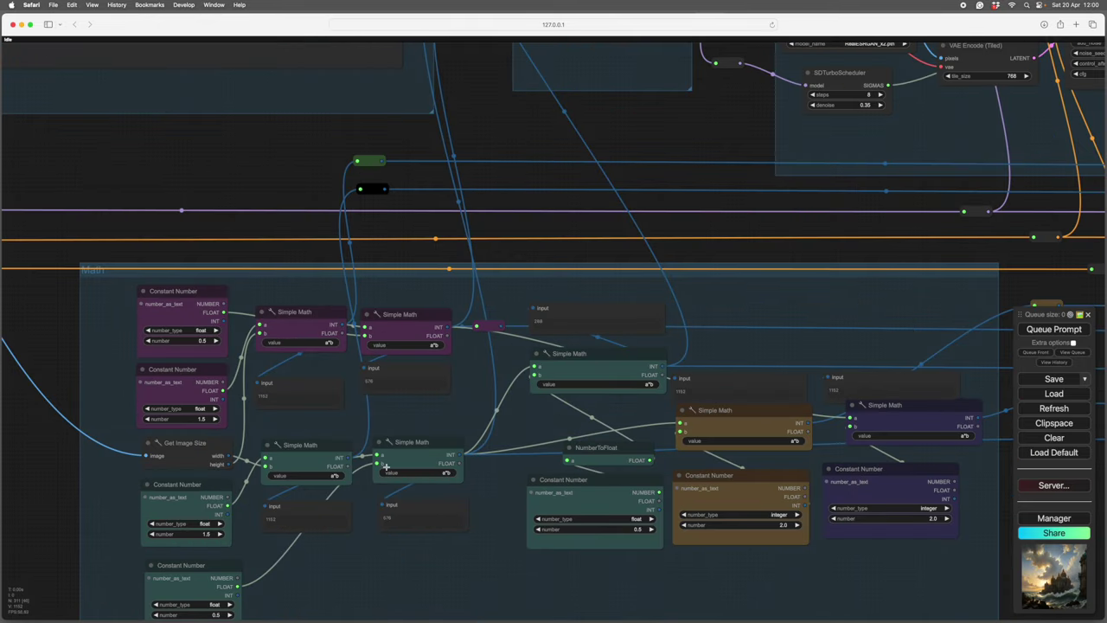
pyautogui.moveTo(551, 219); pyautogui.dragTo(524, 400)
pyautogui.moveTo(614, 306); pyautogui.dragTo(664, 184)
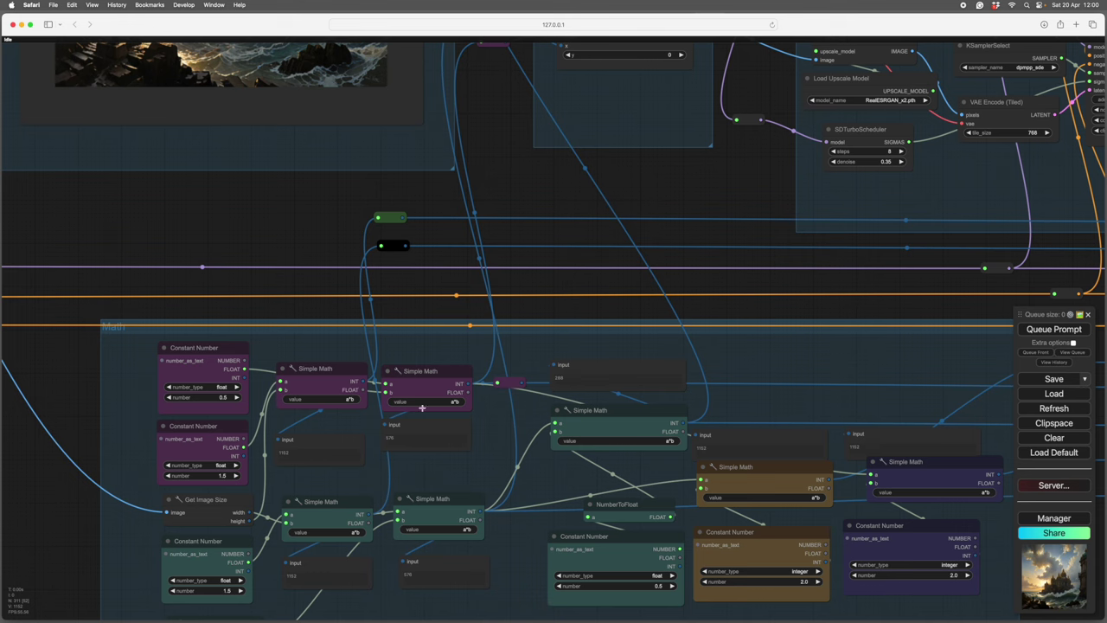
pyautogui.moveTo(700, 185); pyautogui.dragTo(687, 346)
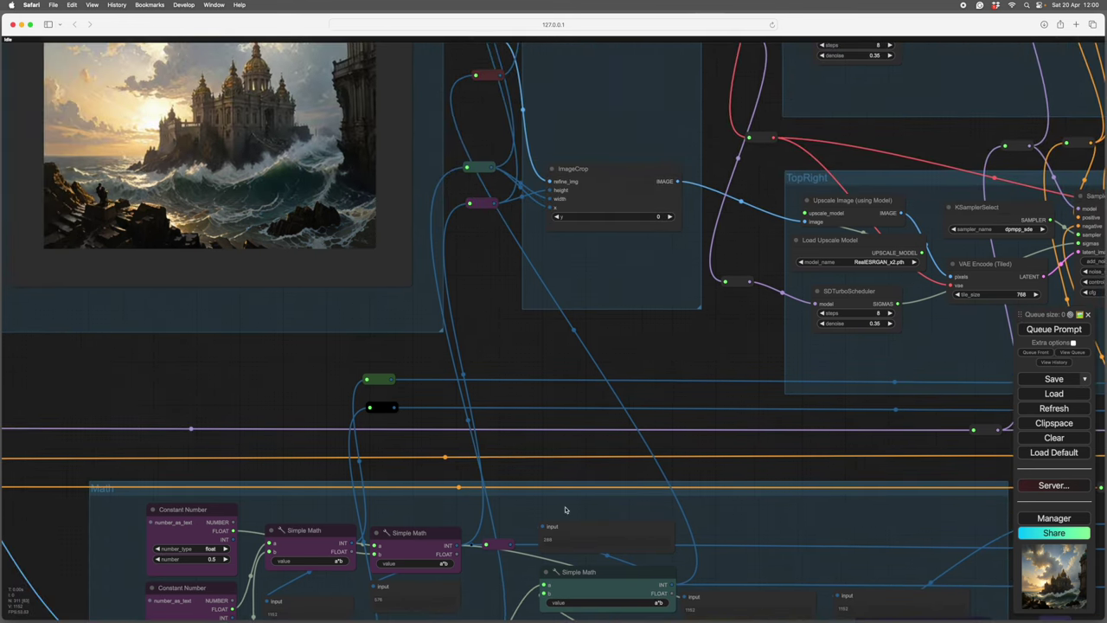
pyautogui.moveTo(483, 301); pyautogui.dragTo(467, 509)
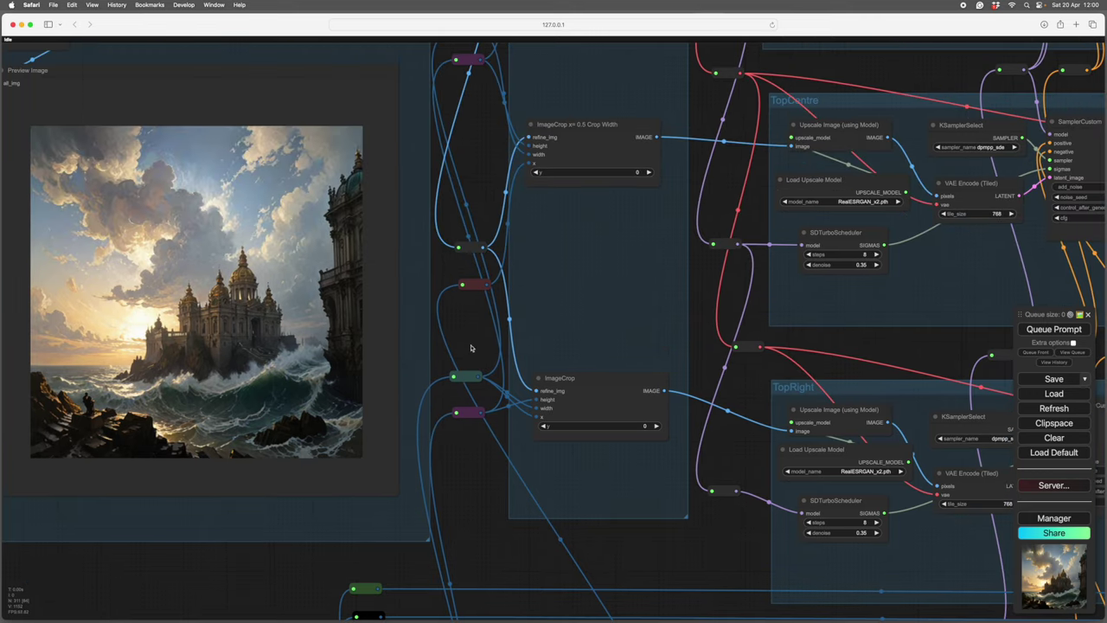
# Inspect the inputs and incoming links of the ImageCrop x= 0.5 Crop Width node
pyautogui.moveTo(462, 346); pyautogui.dragTo(395, 539)
pyautogui.scroll(1, 504, 309)
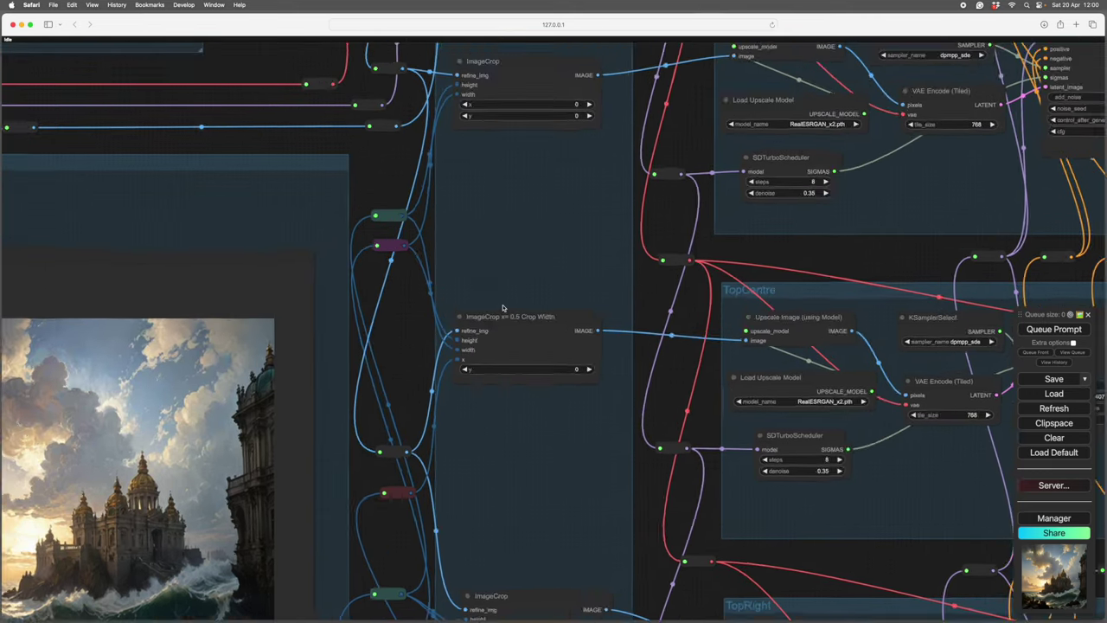
pyautogui.scroll(5, 503, 308)
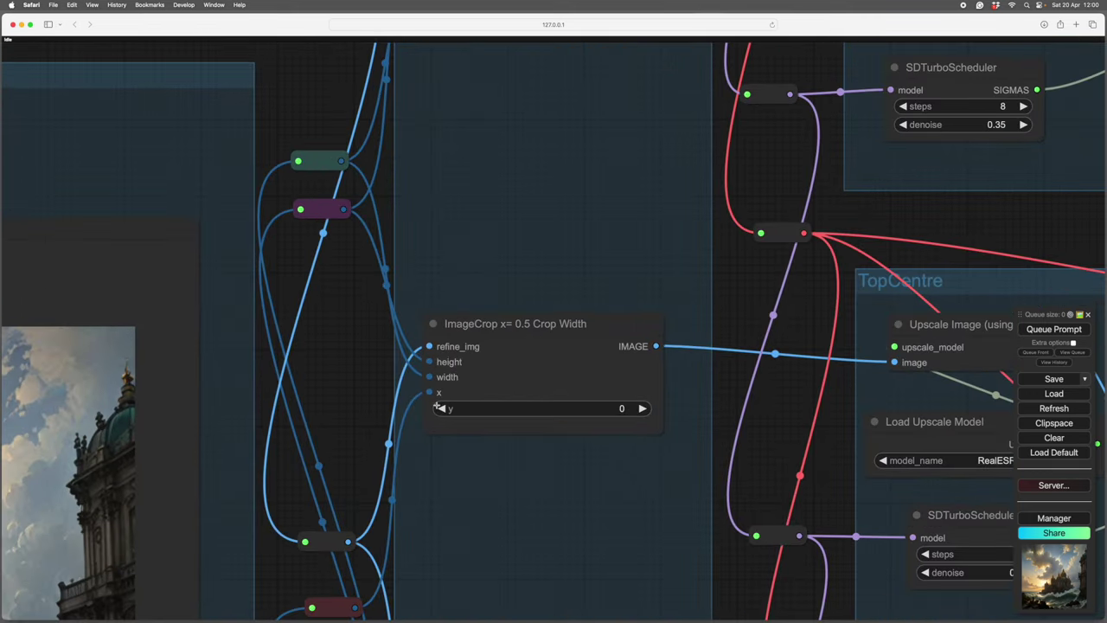
pyautogui.scroll(-5, 741, 302)
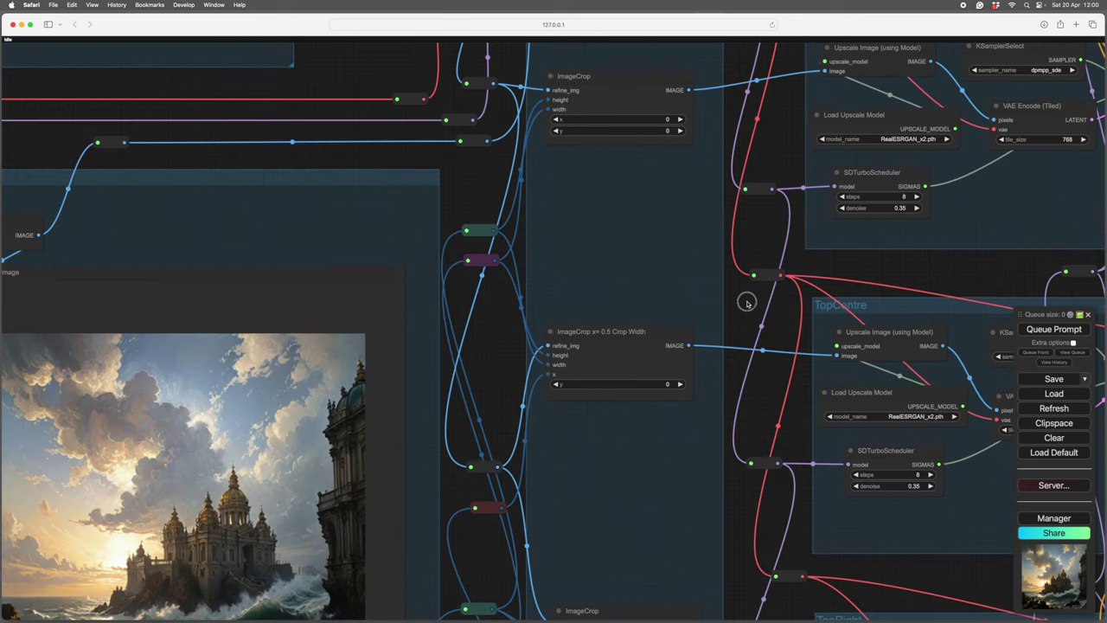
# Check the ImageCrop x= 0.5 Crop Width node's options for converting y to an input and width, height and x to widgets
pyautogui.moveTo(741, 302); pyautogui.dragTo(707, 270)
pyautogui.rightClick(587, 293)
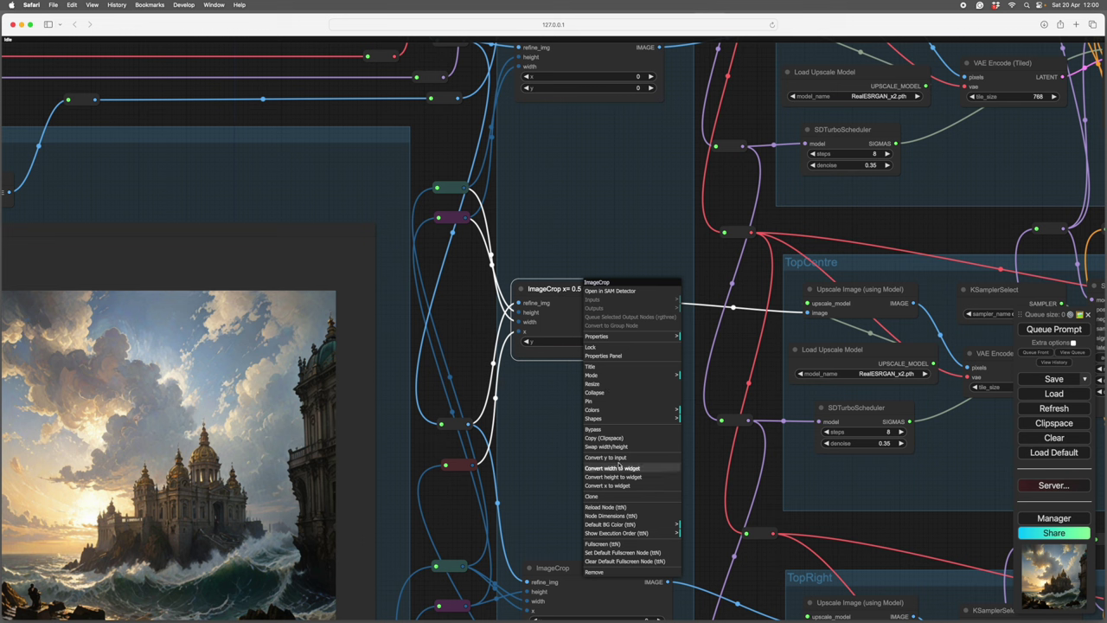
pyautogui.click(590, 219)
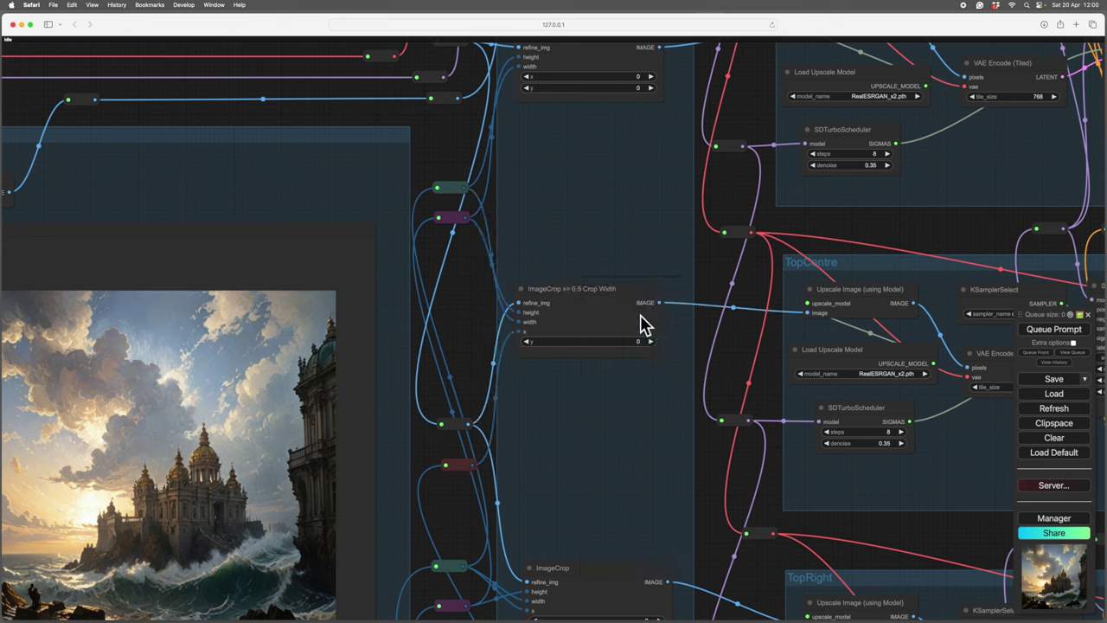
pyautogui.scroll(-5, 741, 357)
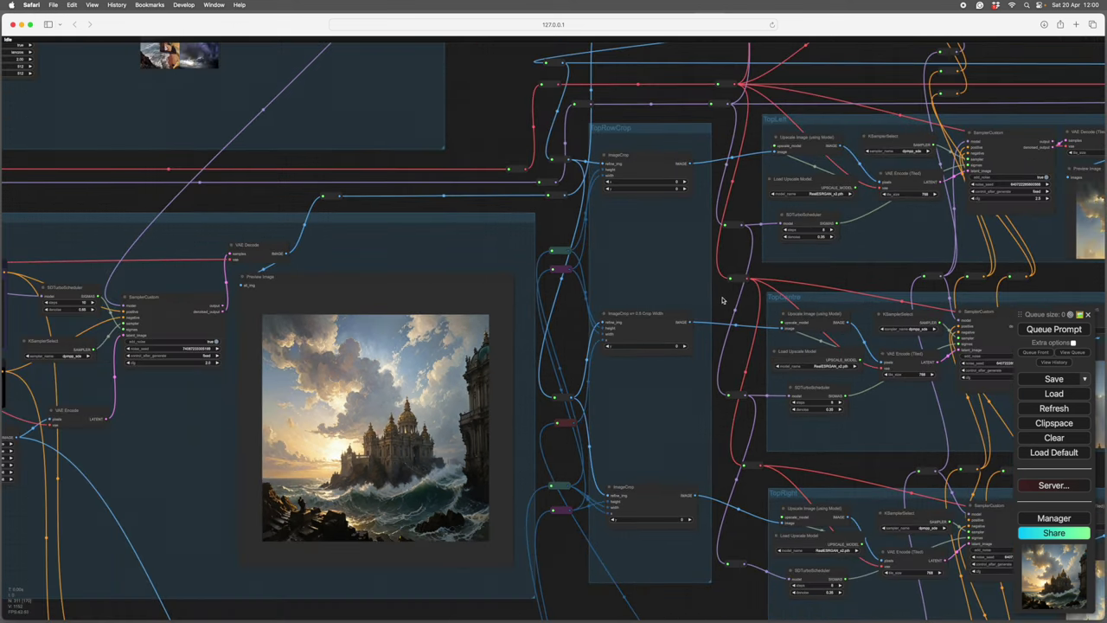
# Follow the TopRowCrop outputs through the TopLeft, TopCentre and TopRight upscaling groups towards the CompositeTop group
pyautogui.moveTo(721, 297); pyautogui.dragTo(694, 304)
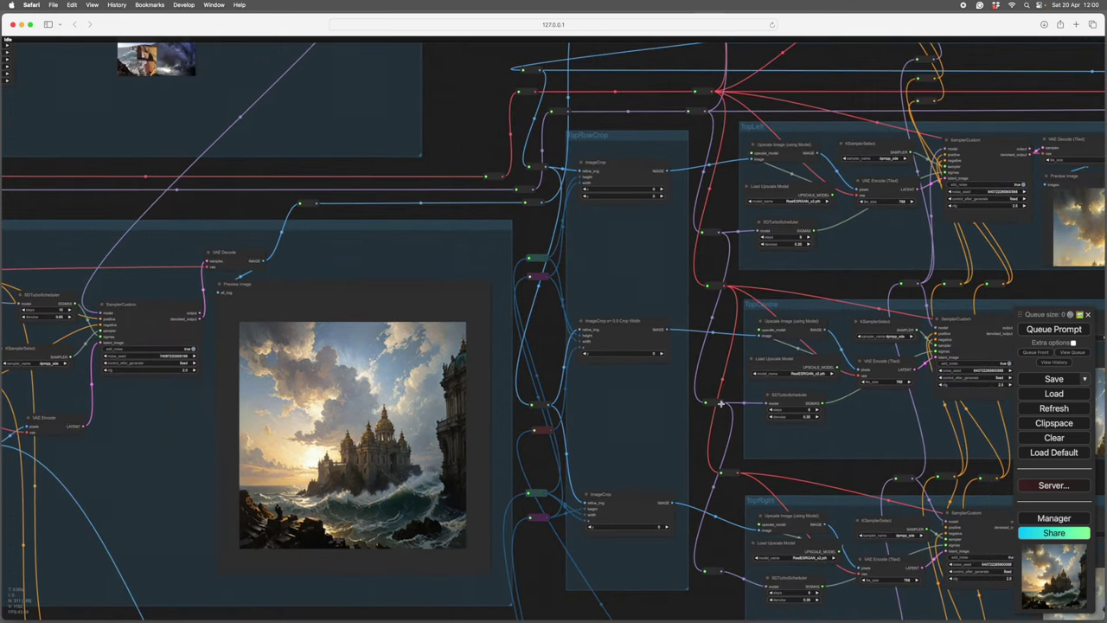
pyautogui.moveTo(698, 425); pyautogui.dragTo(511, 385)
pyautogui.scroll(-5, 656, 416)
pyautogui.scroll(3, 660, 425)
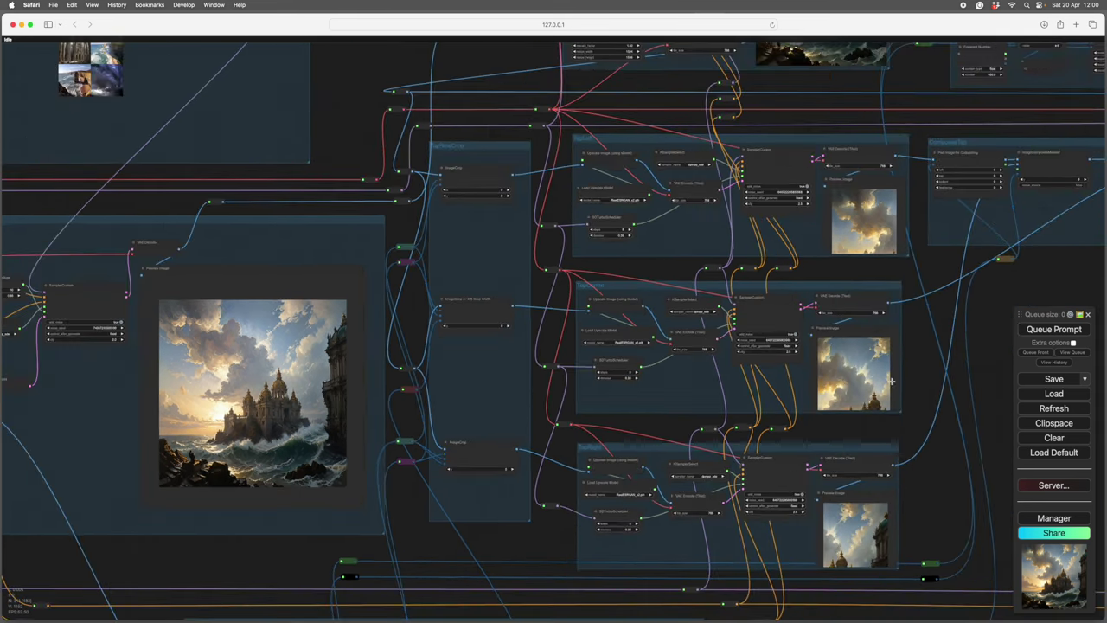
pyautogui.moveTo(923, 374); pyautogui.dragTo(406, 306)
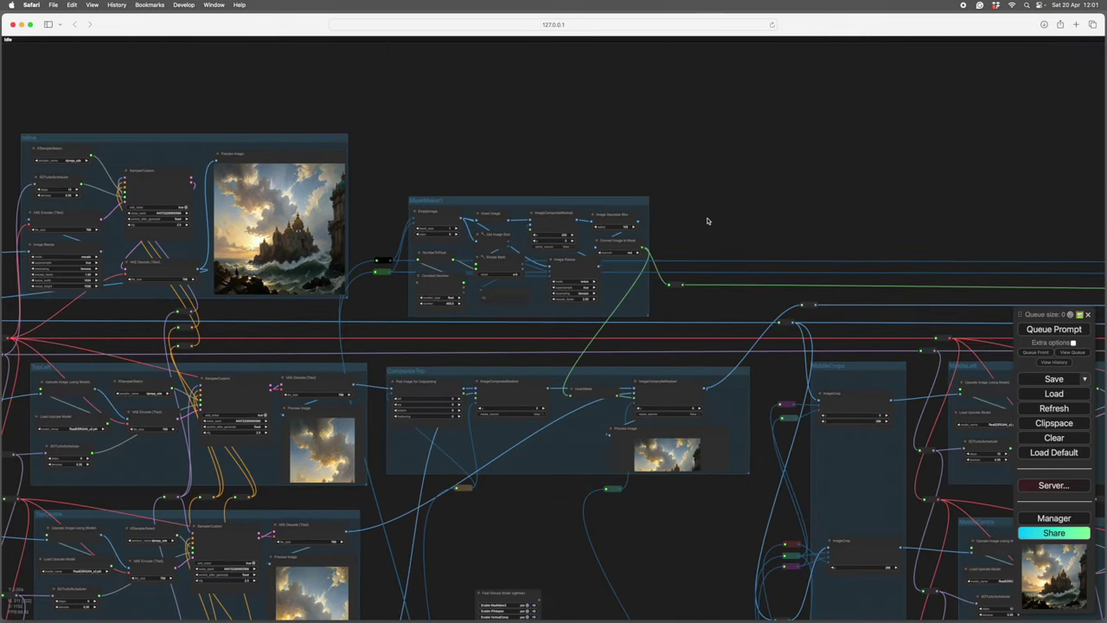
# Examine the MaskMaker1 group and trace its mask output to the InvertMask node in the CompositeTop group
pyautogui.scroll(5, 708, 219)
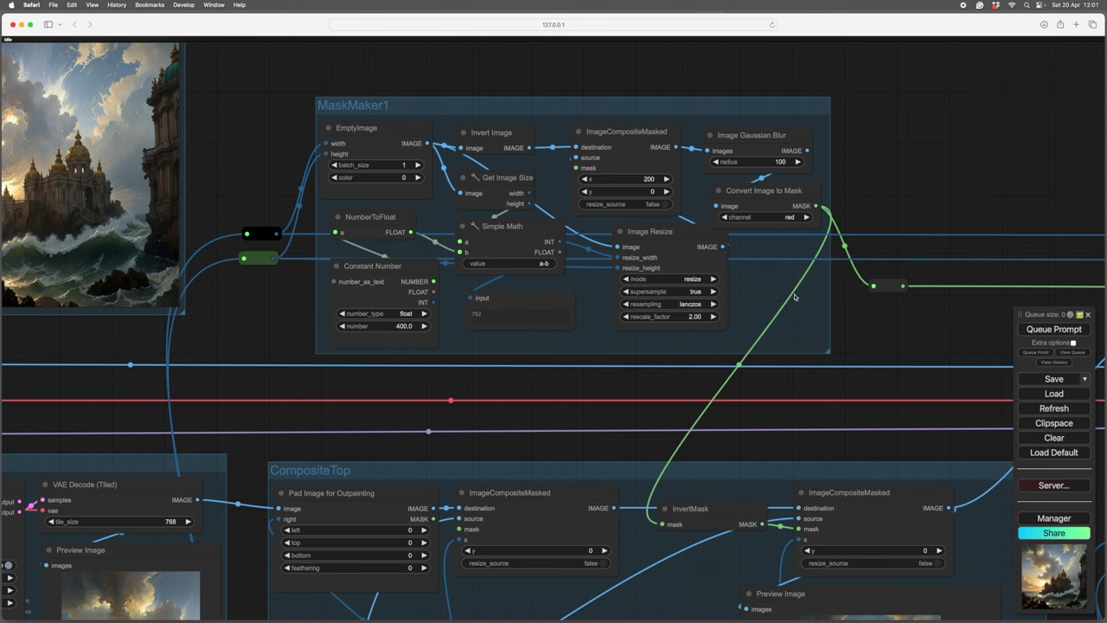
pyautogui.hscroll(5, 848, 320)
pyautogui.scroll(-4, 848, 320)
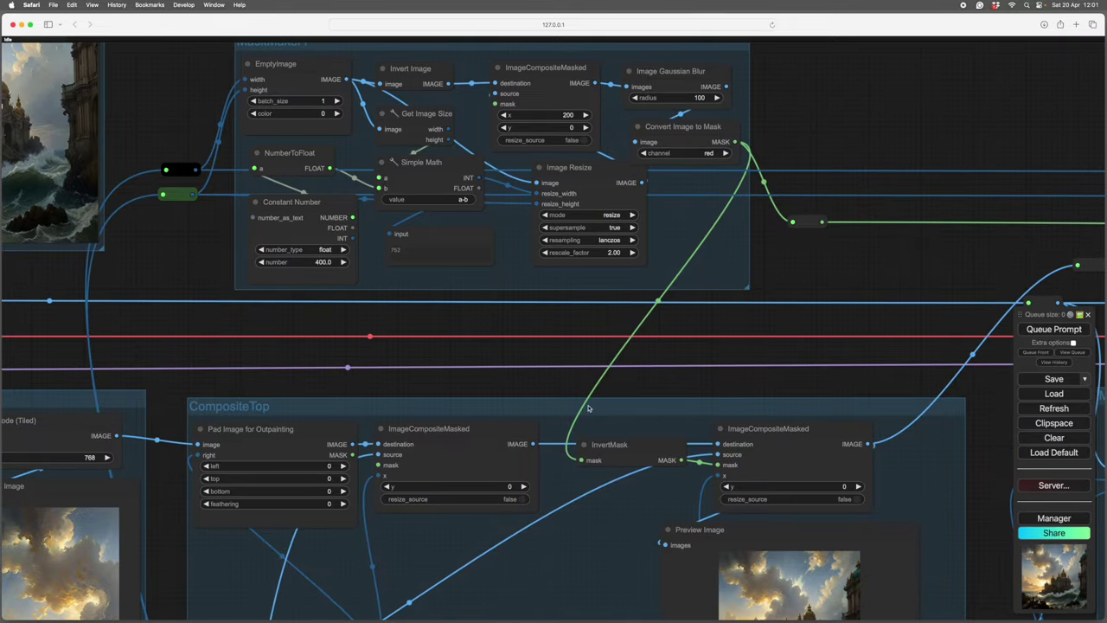
pyautogui.scroll(-10, 665, 411)
pyautogui.hscroll(5, 664, 411)
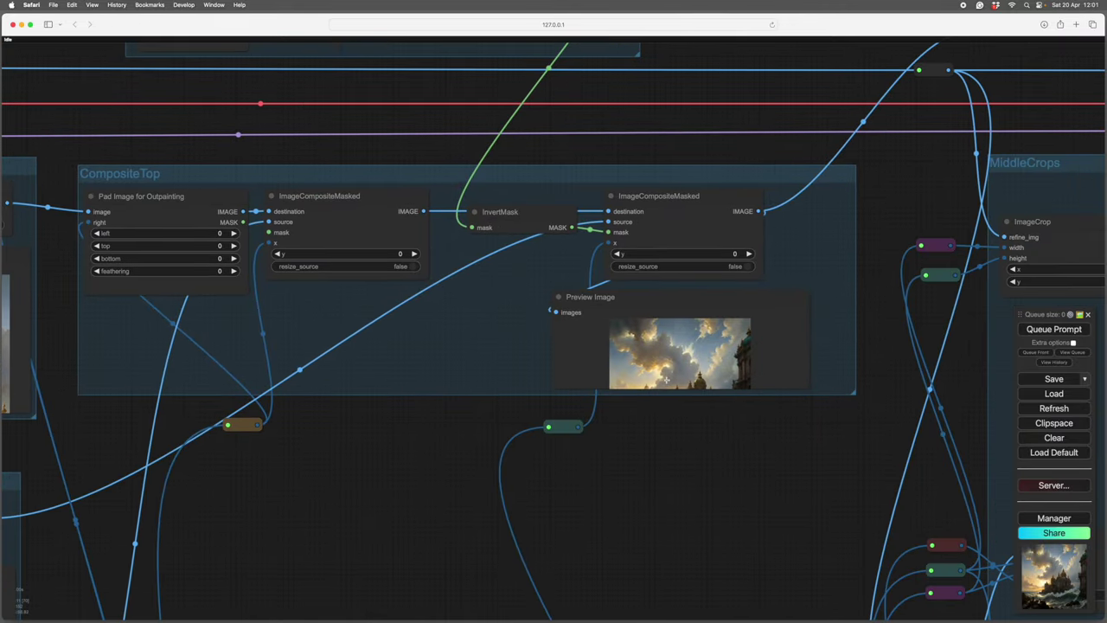
pyautogui.scroll(-2, 684, 420)
pyautogui.hscroll(2, 684, 420)
# Inspect the blended top-row image in the CompositeTop group's Preview Image node at close range
pyautogui.scroll(10, 657, 400)
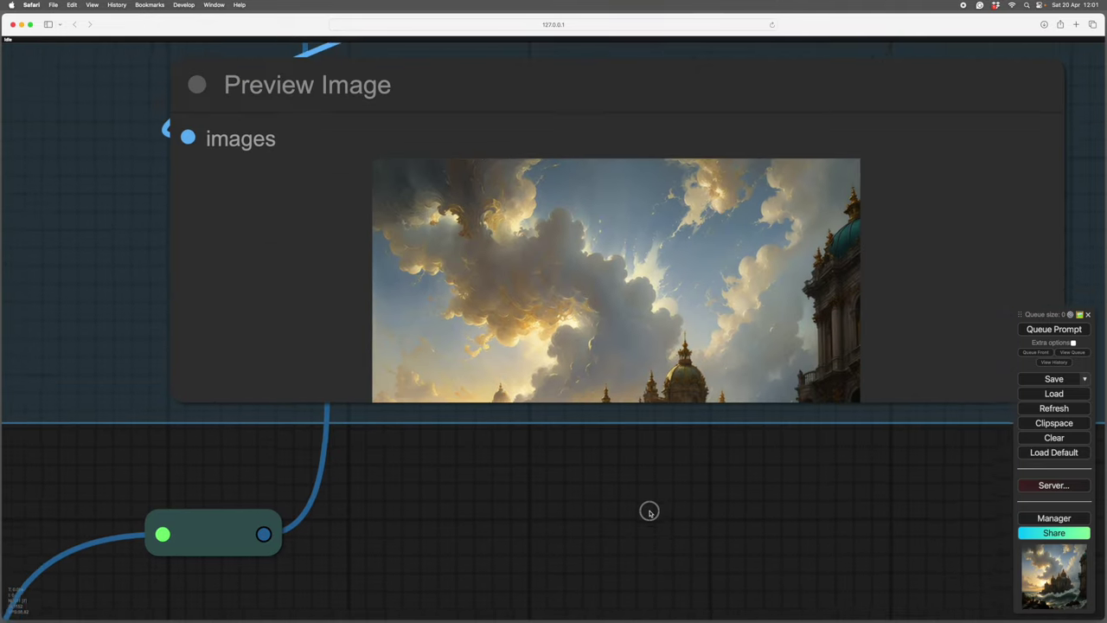
pyautogui.scroll(2, 647, 515)
pyautogui.hscroll(1, 647, 516)
pyautogui.scroll(5, 643, 407)
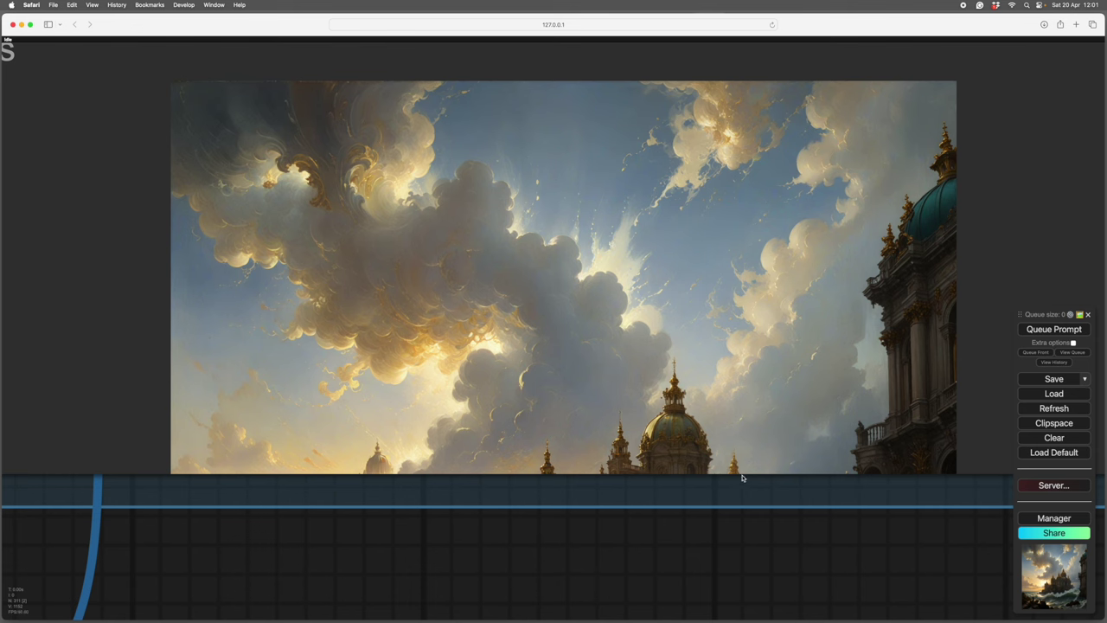
pyautogui.scroll(3, 738, 493)
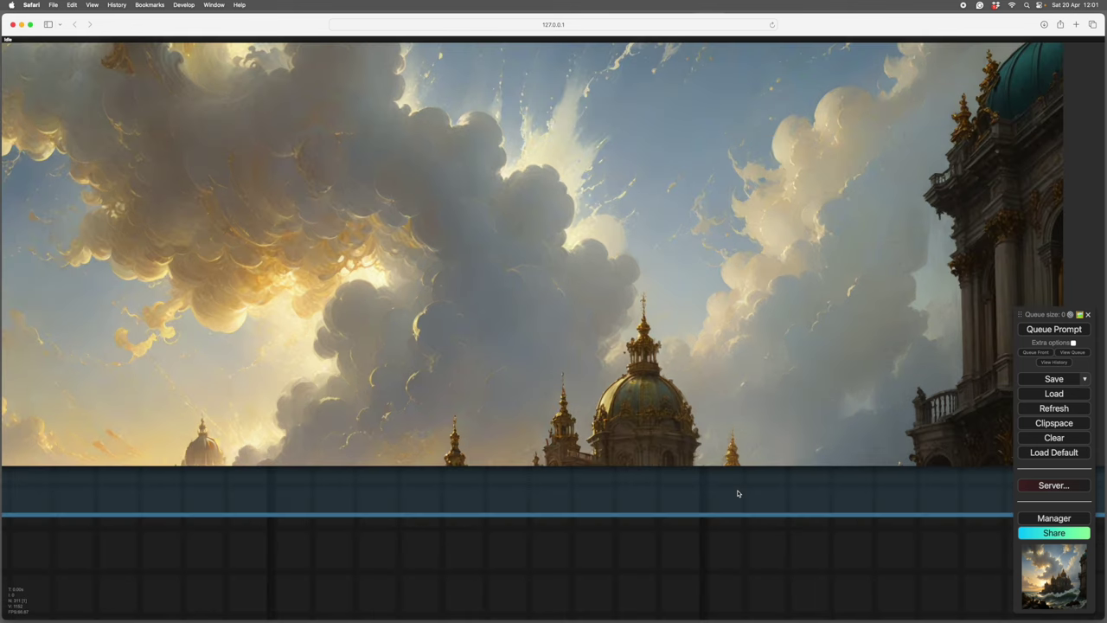
pyautogui.scroll(-3, 738, 493)
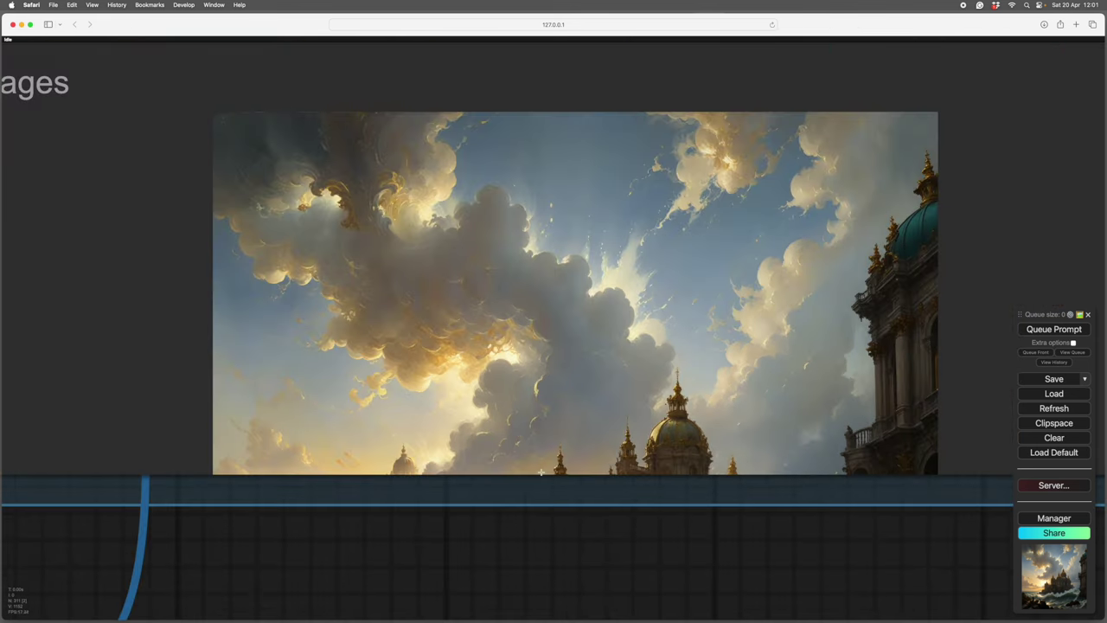
pyautogui.scroll(3, 490, 438)
pyautogui.scroll(-3, 490, 438)
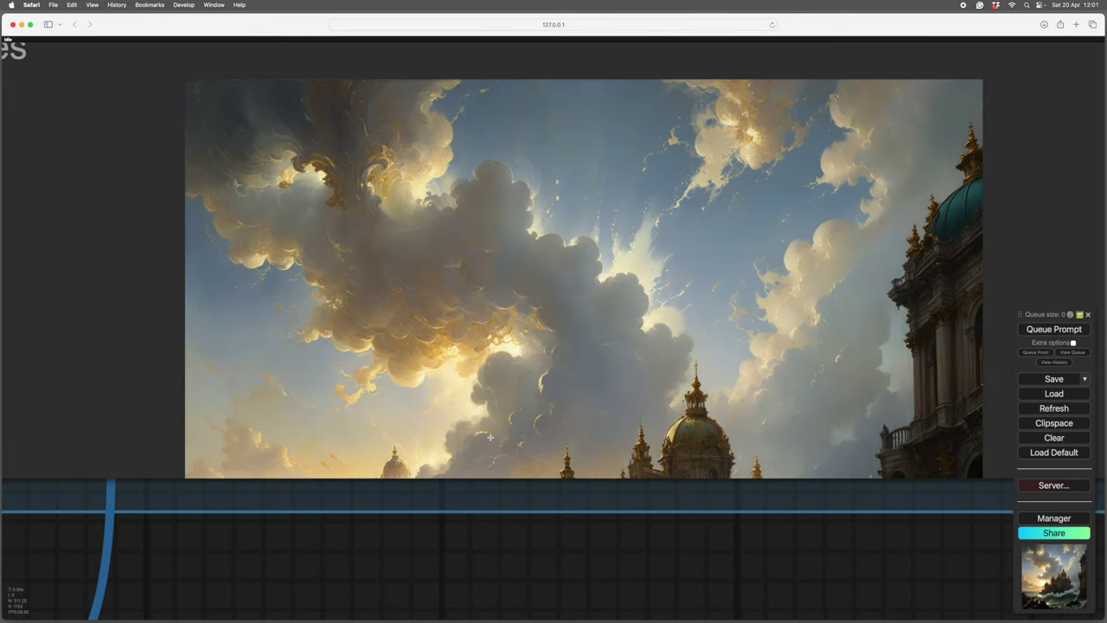
pyautogui.scroll(-3, 495, 434)
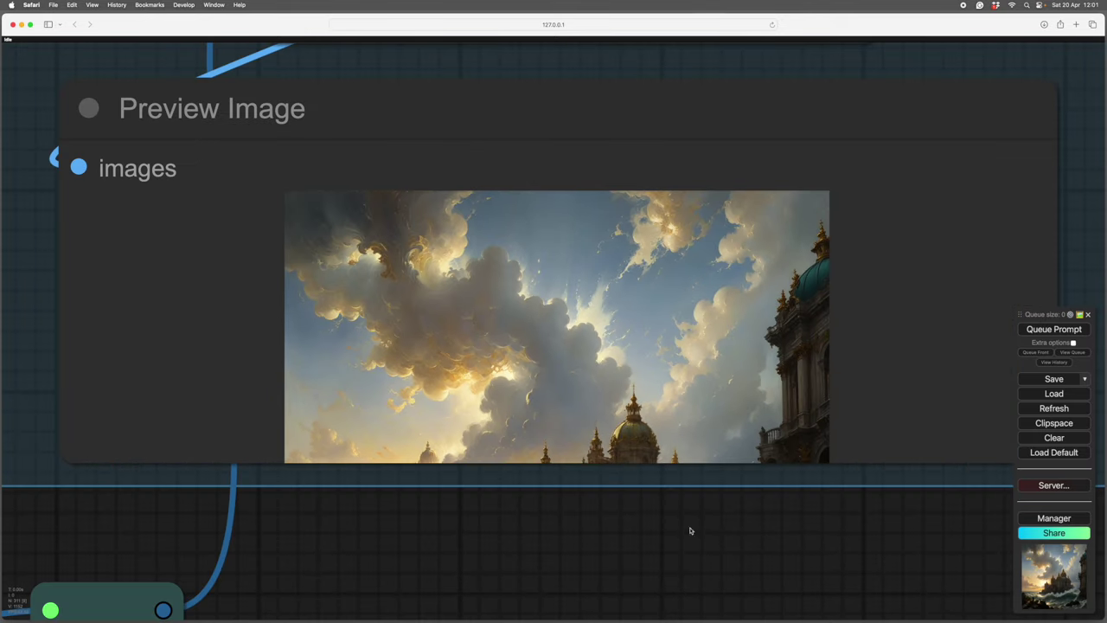
pyautogui.moveTo(689, 527); pyautogui.dragTo(583, 492)
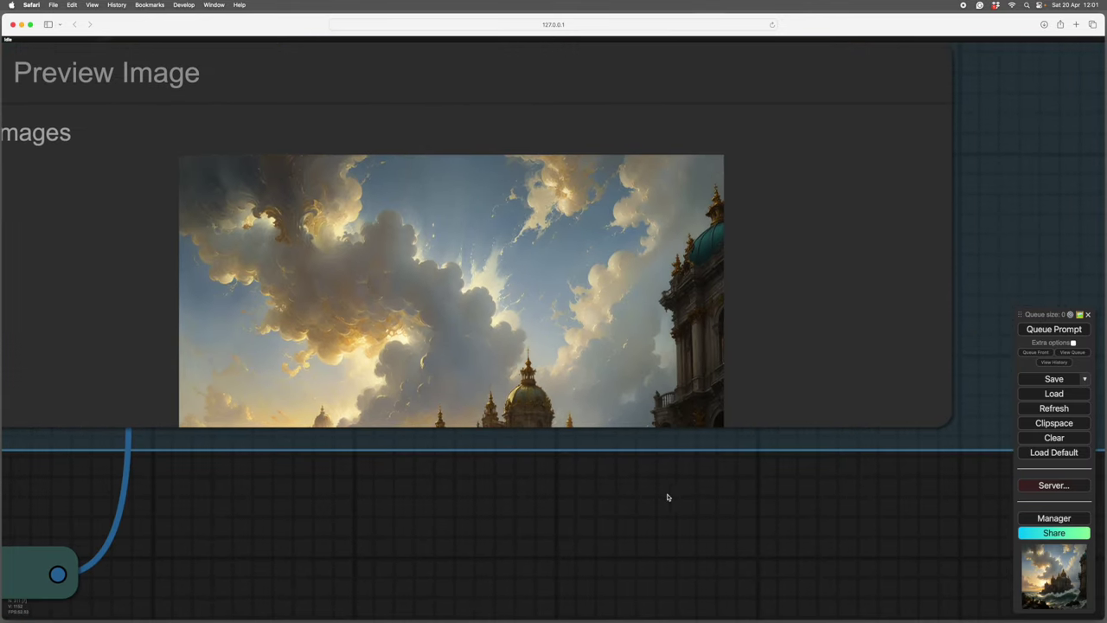
# Examine the upscale model, scheduler, tiled VAE and SamplerCustom nodes in the TopLeft and TopCentre groups
pyautogui.scroll(-5, 666, 497)
pyautogui.scroll(-5, 807, 408)
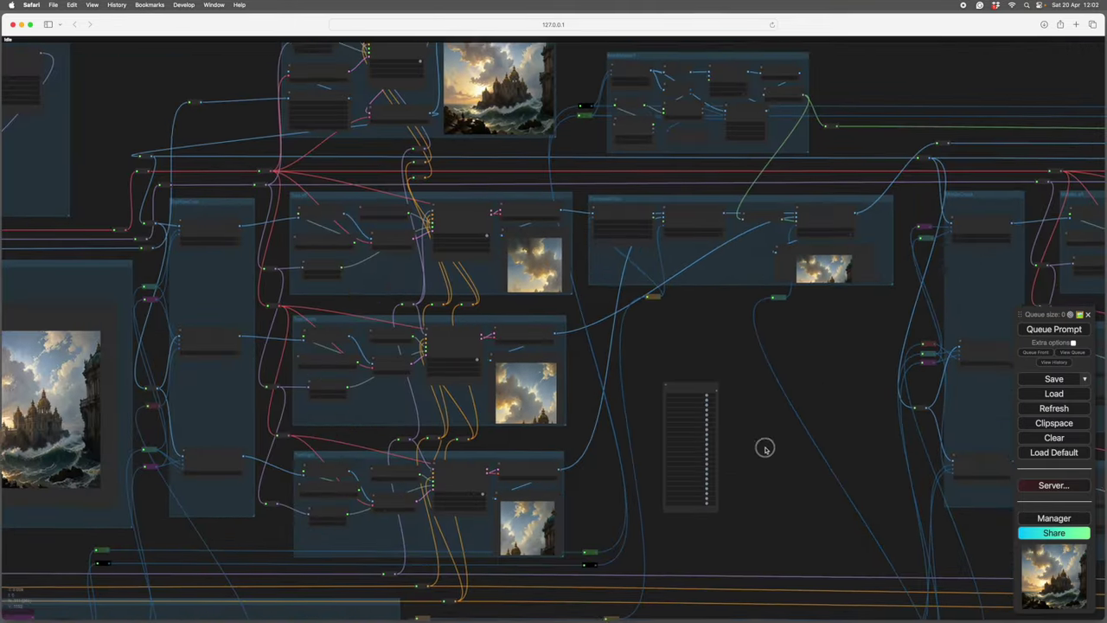
pyautogui.scroll(-3, 822, 384)
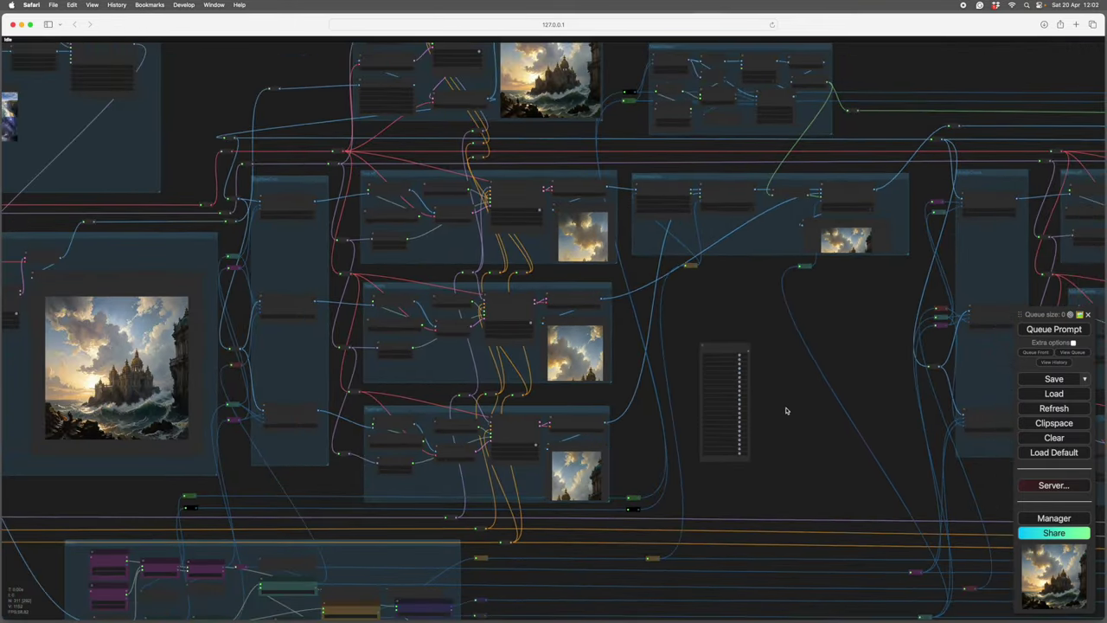
pyautogui.moveTo(700, 302); pyautogui.dragTo(785, 435)
pyautogui.scroll(10, 706, 415)
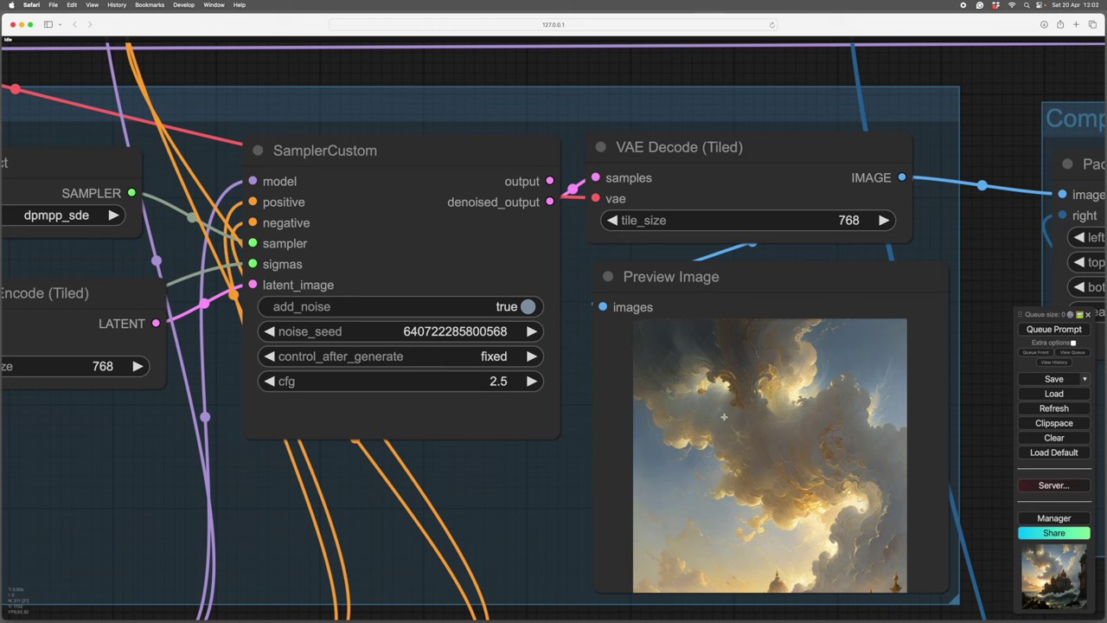
pyautogui.moveTo(522, 488); pyautogui.dragTo(724, 460)
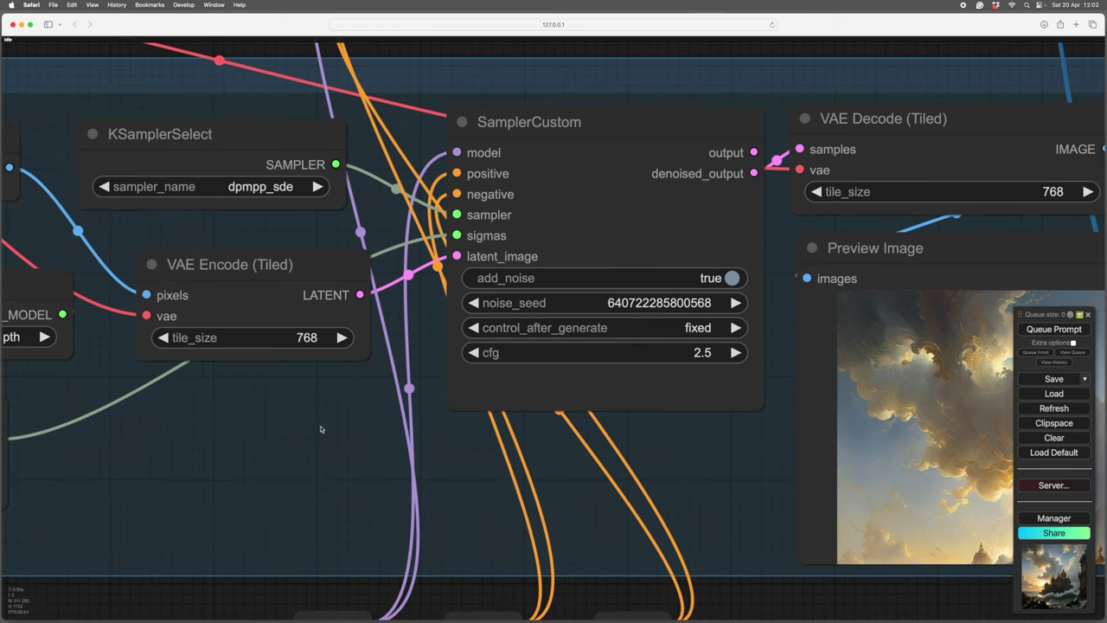
pyautogui.moveTo(322, 426); pyautogui.dragTo(513, 200)
pyautogui.scroll(-8, 513, 200)
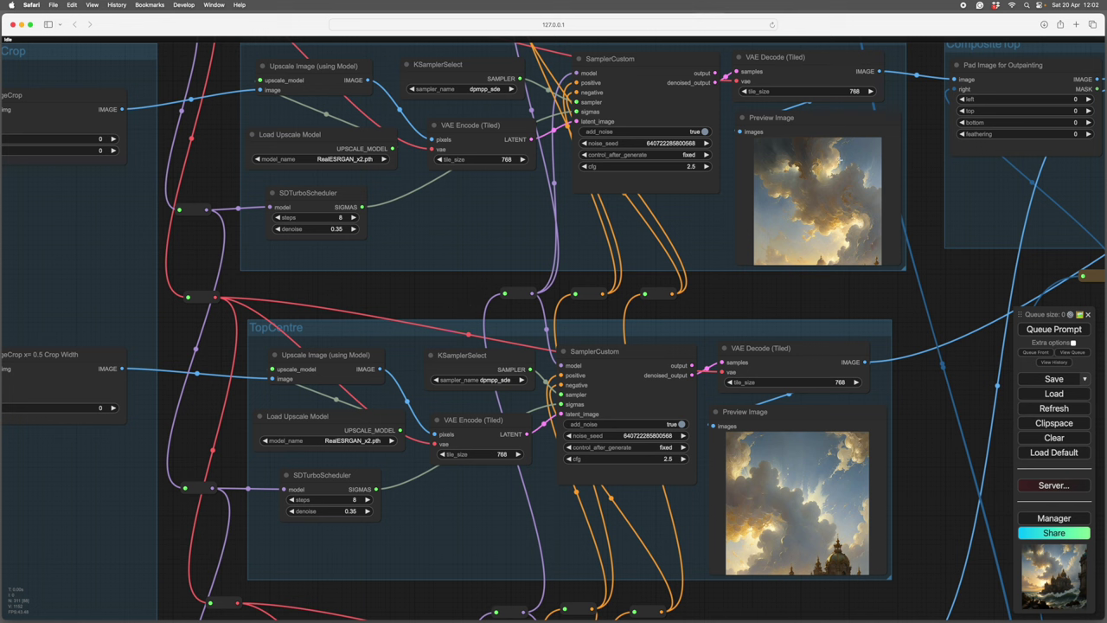
pyautogui.hscroll(5, 814, 161)
pyautogui.scroll(3, 813, 161)
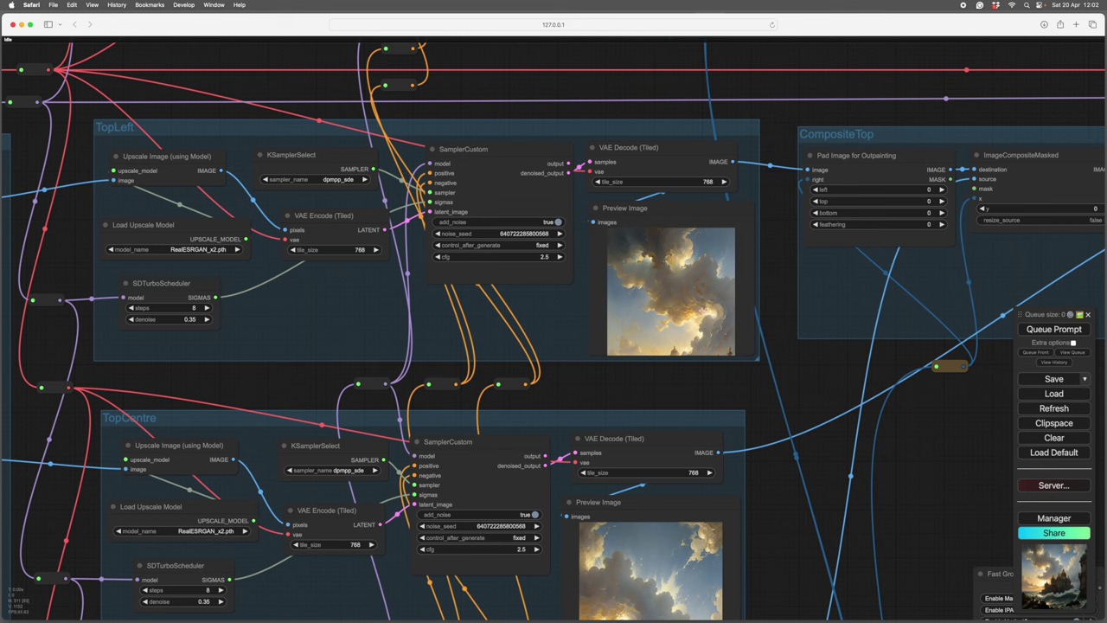
# Trace how the TopLeft, TopCentre and TopRight image outputs feed the nodes in the CompositeTop group
pyautogui.scroll(-6, 793, 366)
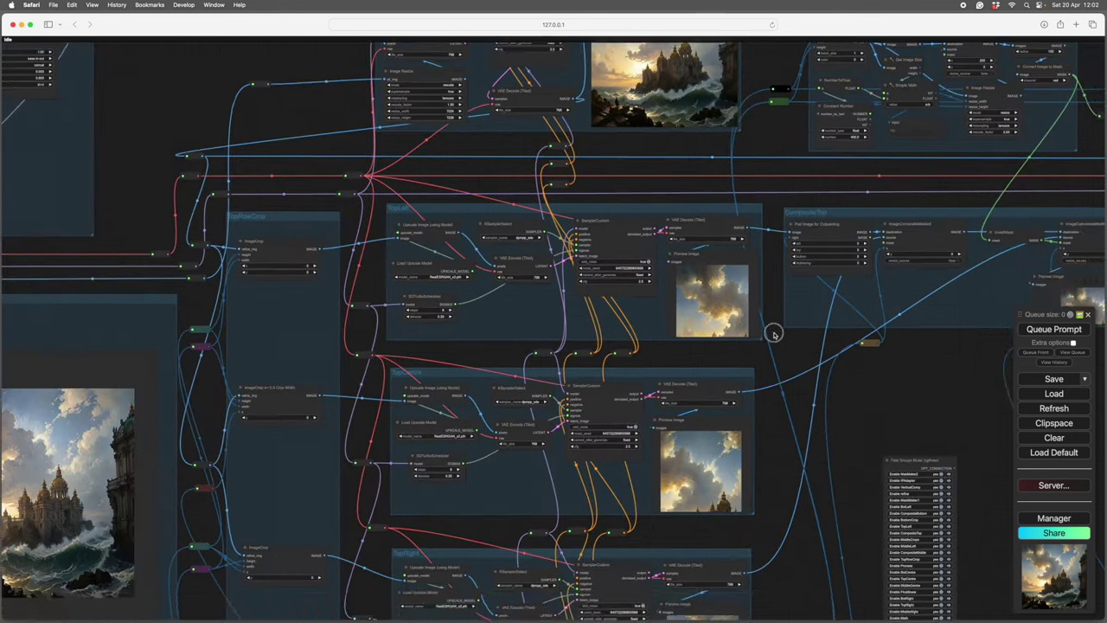
pyautogui.hscroll(5, 769, 332)
pyautogui.scroll(-2, 769, 331)
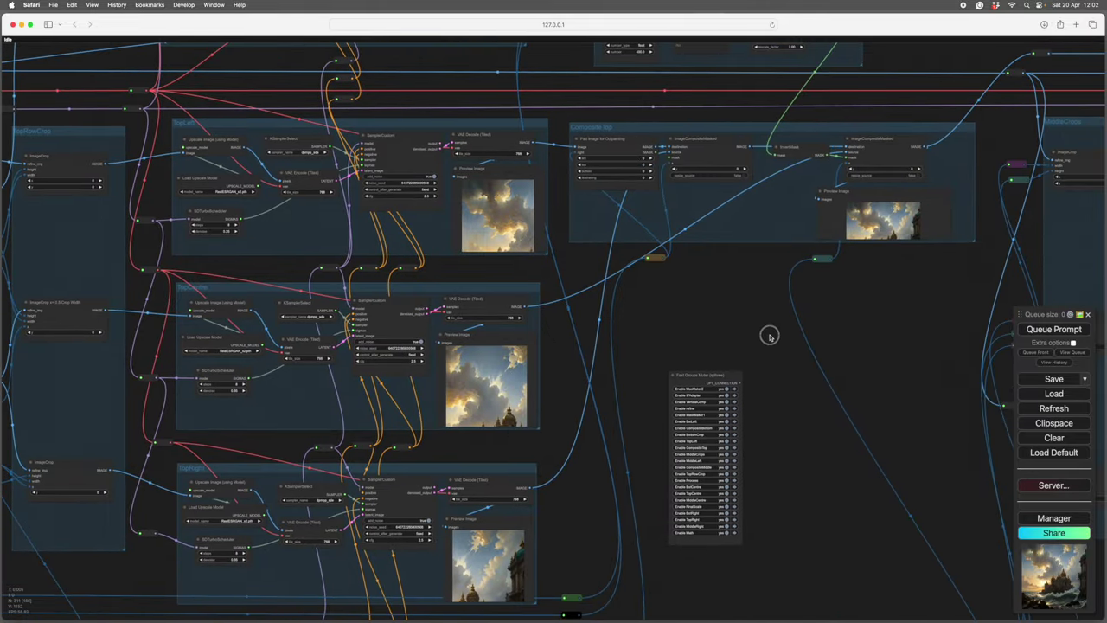
pyautogui.moveTo(770, 336); pyautogui.dragTo(732, 321)
pyautogui.scroll(-3, 728, 316)
pyautogui.moveTo(764, 369); pyautogui.dragTo(775, 409)
pyautogui.moveTo(715, 353)
pyautogui.mouseDown()
pyautogui.moveTo(621, 378)
pyautogui.moveTo(728, 346)
pyautogui.mouseUp()
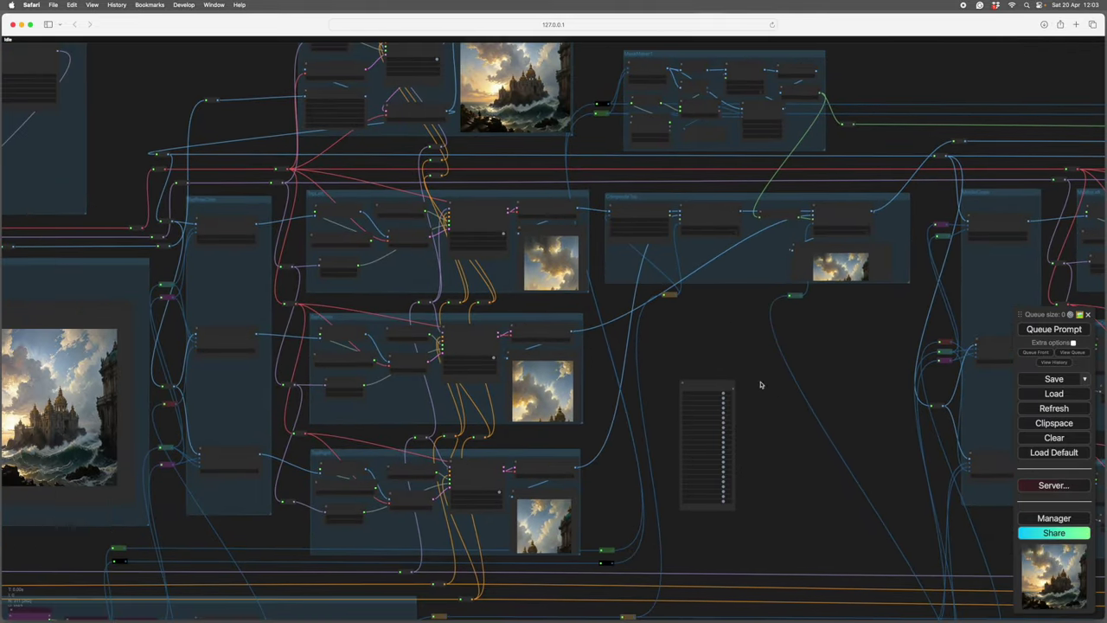
pyautogui.hscroll(3, 712, 346)
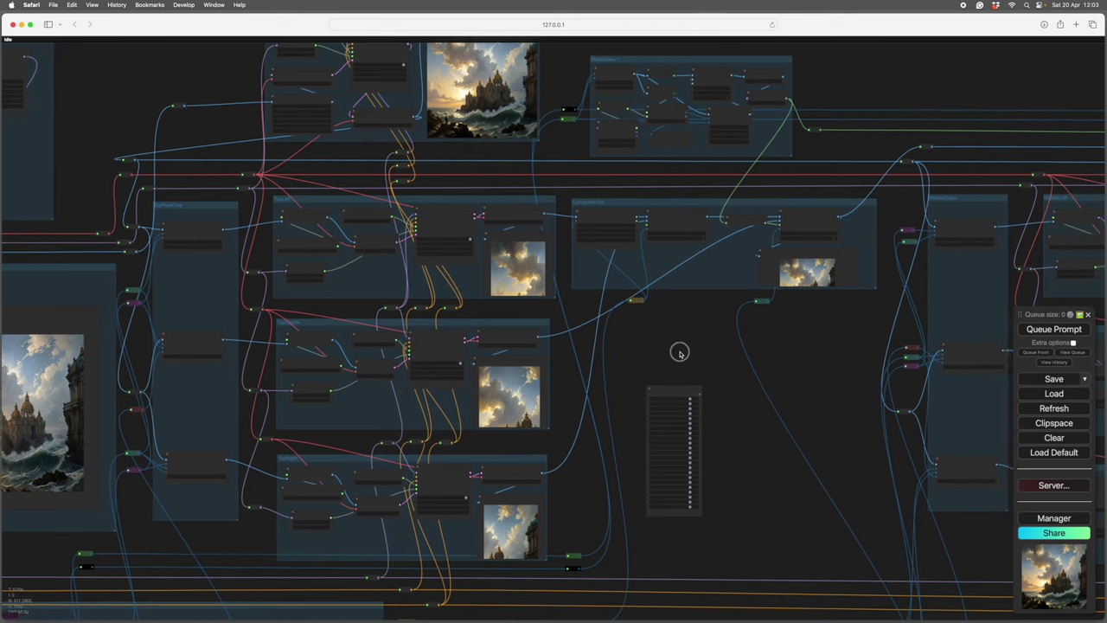
# Trace the Math group's output links to the TopRowCrop nodes and the compositing and mask groups
pyautogui.hscroll(10, 692, 355)
pyautogui.moveTo(497, 396); pyautogui.dragTo(662, 354)
pyautogui.moveTo(579, 469); pyautogui.dragTo(766, 320)
pyautogui.moveTo(536, 549); pyautogui.dragTo(734, 493)
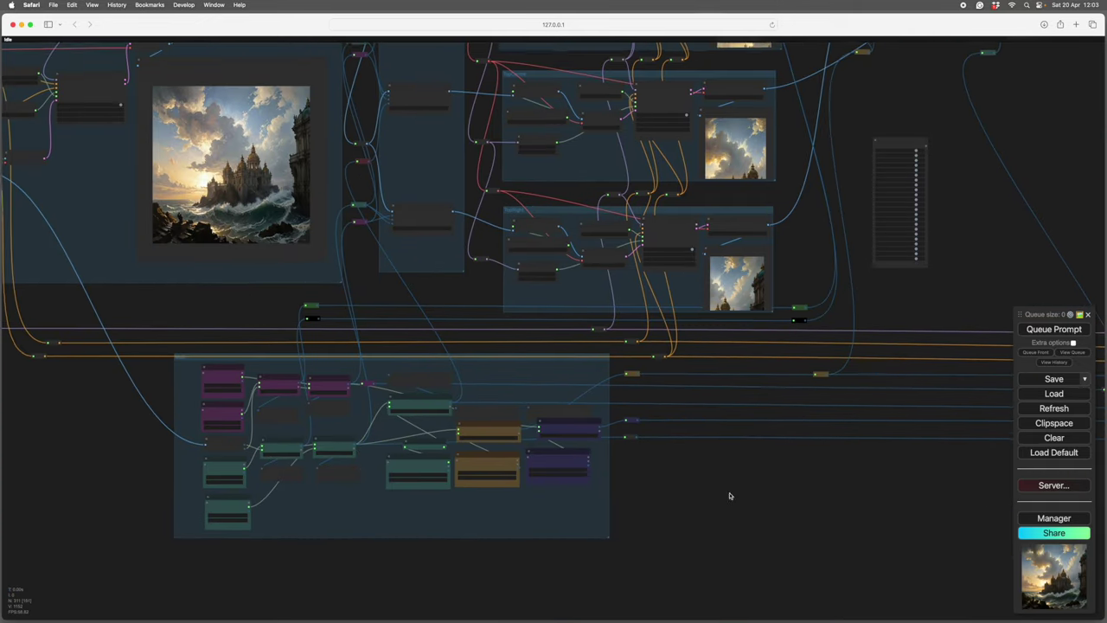
pyautogui.moveTo(814, 519); pyautogui.dragTo(783, 560)
pyautogui.moveTo(952, 275); pyautogui.dragTo(943, 276)
pyautogui.moveTo(175, 349); pyautogui.dragTo(564, 354)
pyautogui.moveTo(710, 368); pyautogui.dragTo(411, 390)
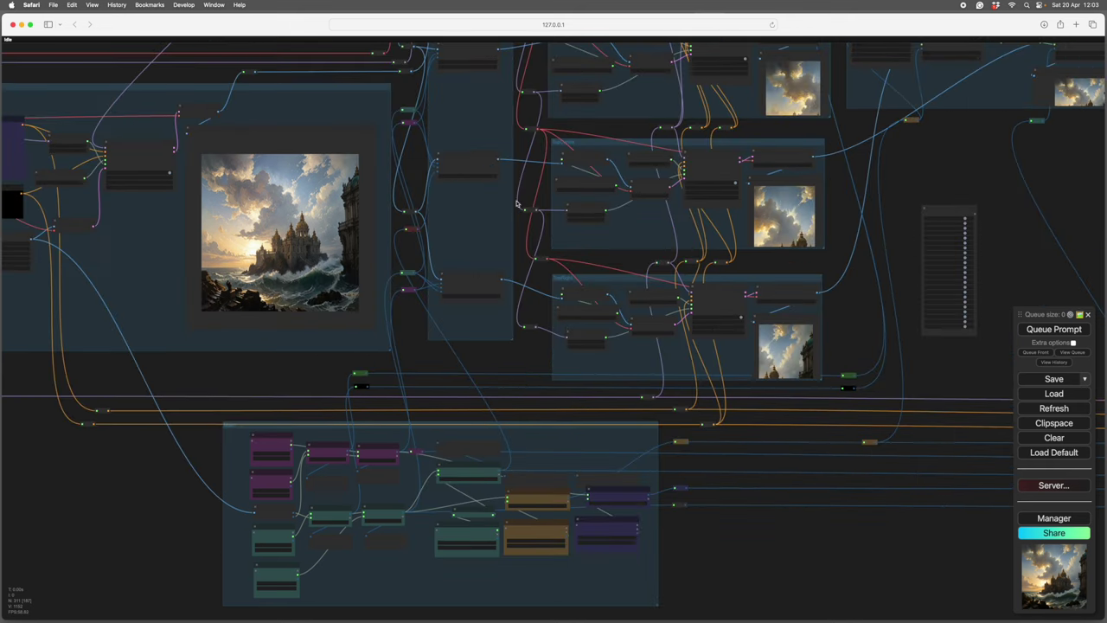
# Examine the MaskMaker1 group's nodes, from EmptyImage and Constant Number through to Image Gaussian Blur and Convert Image to Mask
pyautogui.scroll(10, 704, 511)
pyautogui.scroll(3, 716, 562)
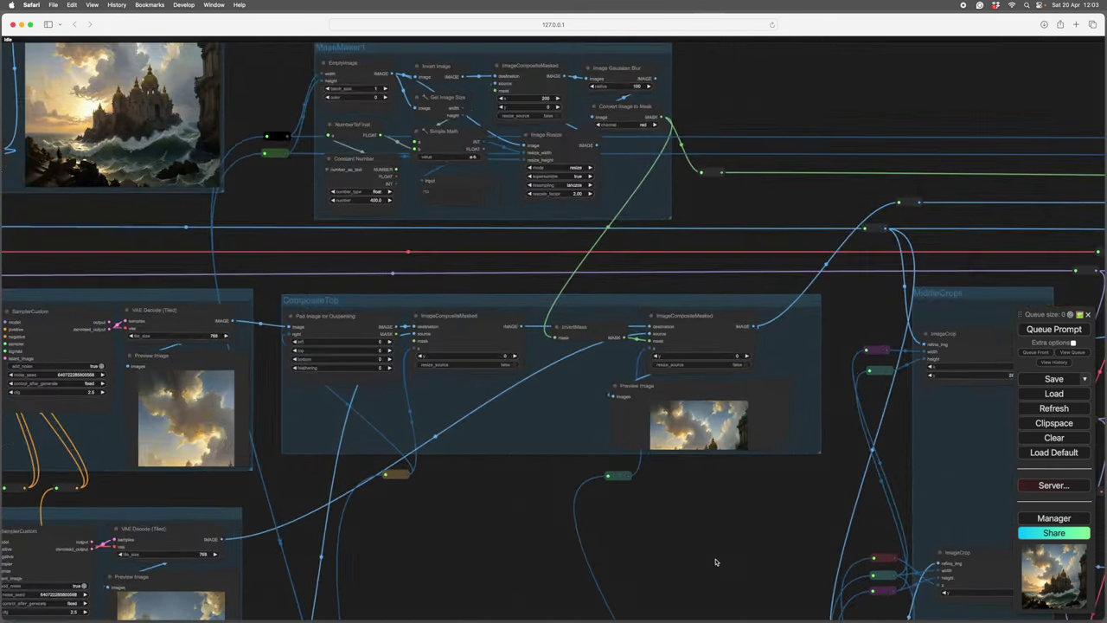
pyautogui.moveTo(732, 202); pyautogui.dragTo(736, 351)
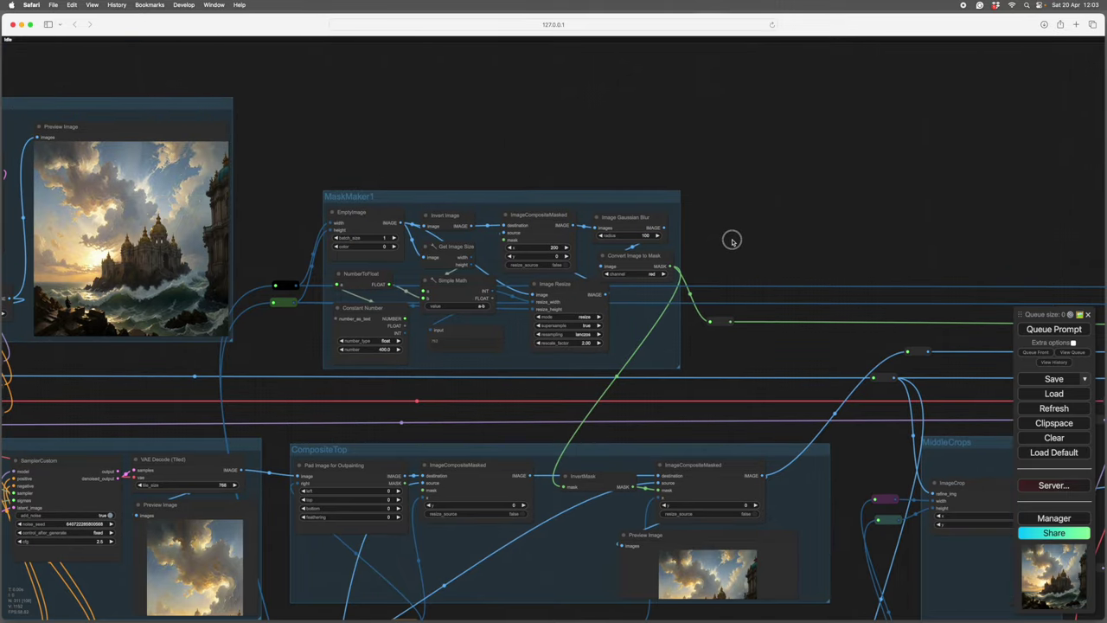
pyautogui.moveTo(734, 240); pyautogui.dragTo(853, 235)
pyautogui.scroll(3, 766, 247)
pyautogui.scroll(3, 850, 235)
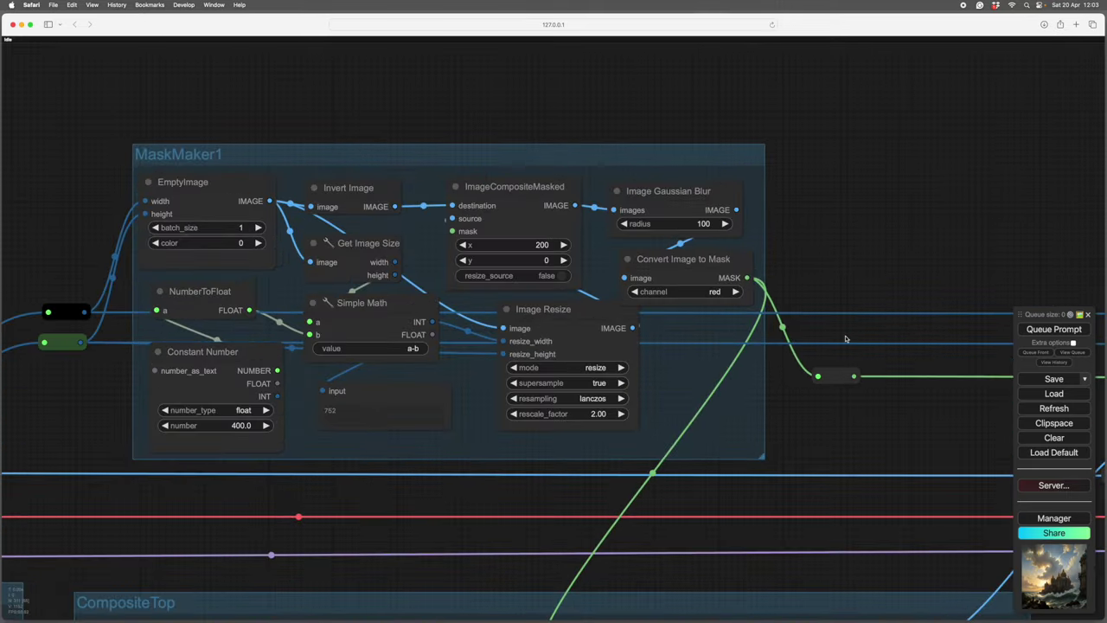
pyautogui.moveTo(810, 413); pyautogui.dragTo(929, 405)
pyautogui.scroll(1, 902, 398)
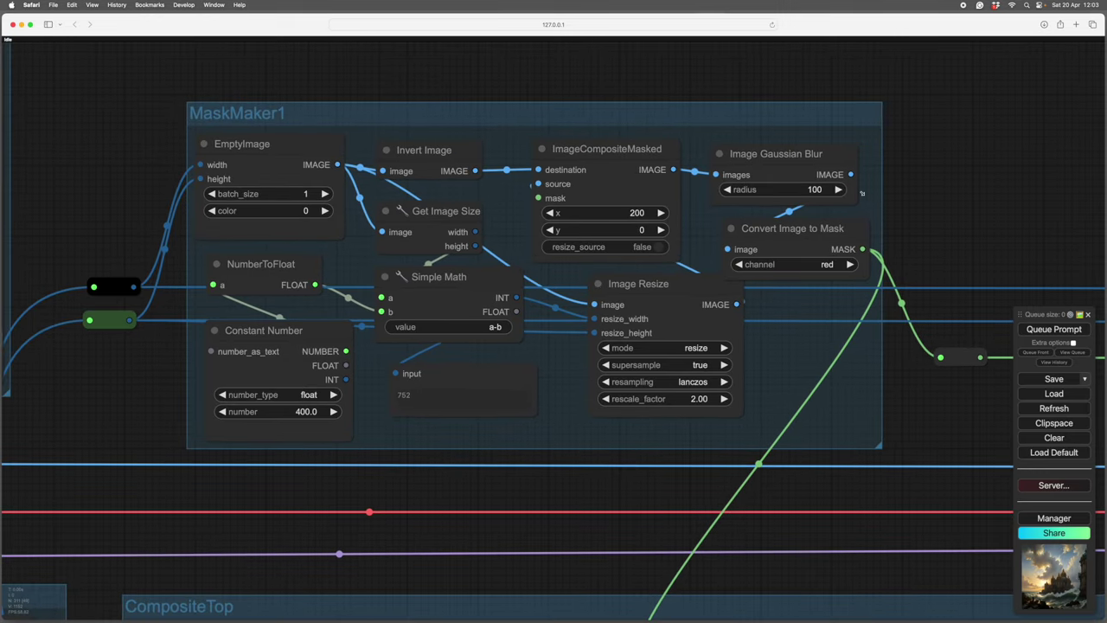
# Connect a Preview Image node to the Image Gaussian Blur output, enlarge it and place it beside the MaskMaker1 group
pyautogui.hscroll(5, 816, 189)
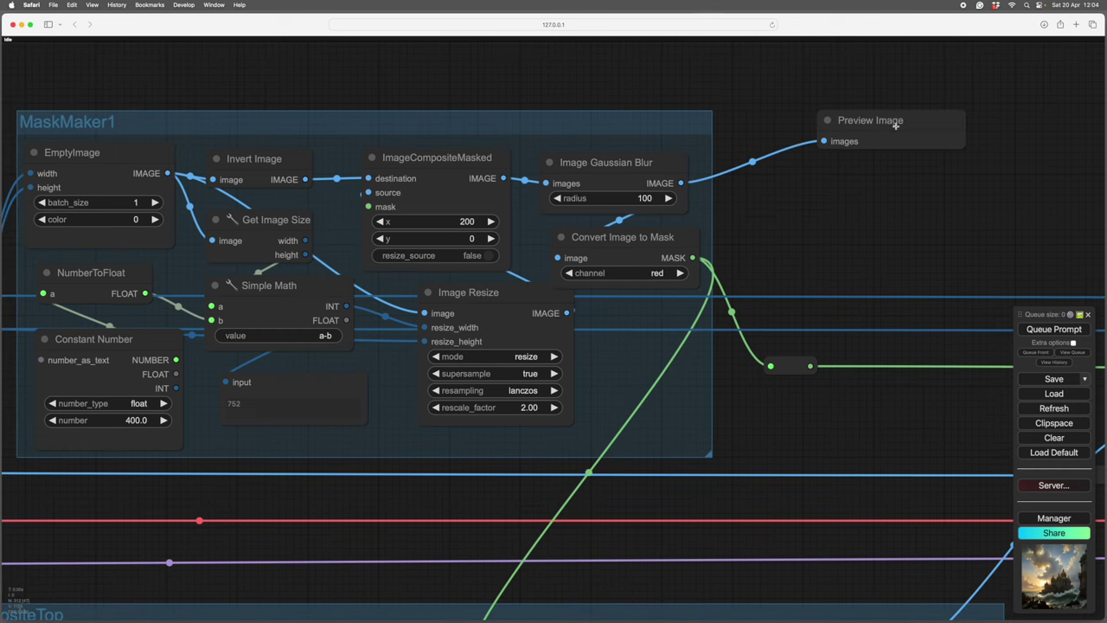
pyautogui.moveTo(963, 147); pyautogui.dragTo(992, 169)
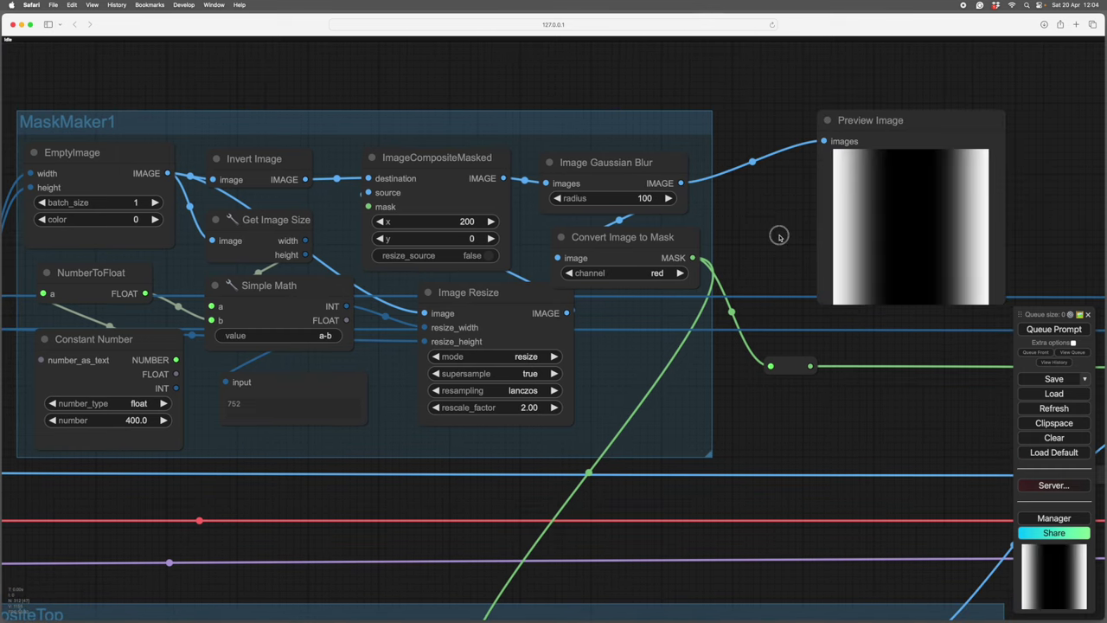
pyautogui.moveTo(779, 235); pyautogui.dragTo(770, 240)
pyautogui.moveTo(898, 123); pyautogui.dragTo(870, 128)
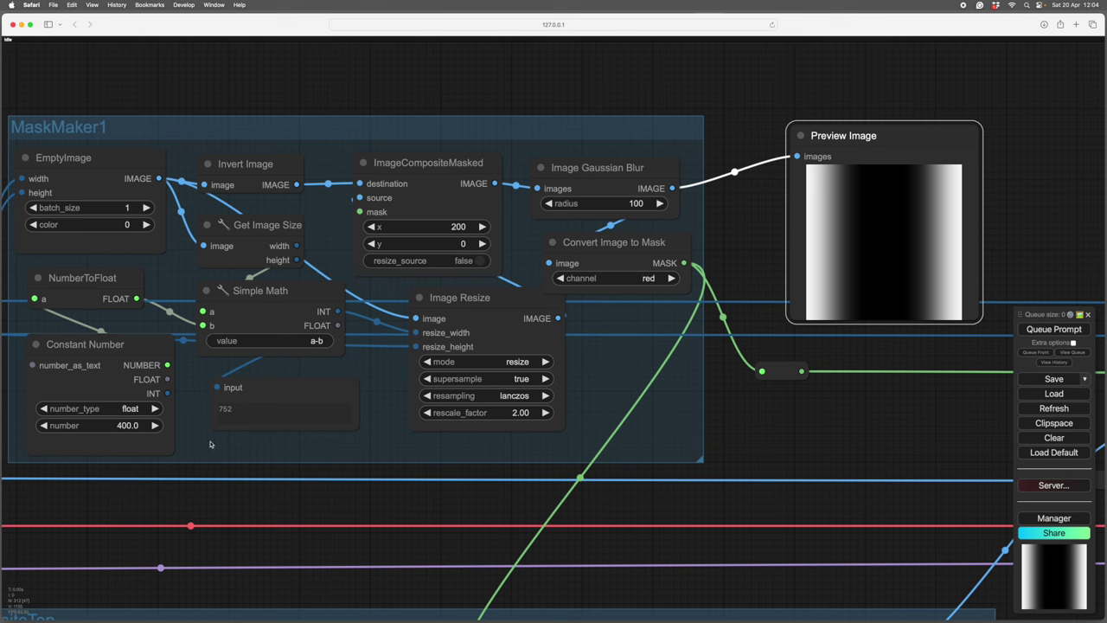
# Set MaskMaker1's Constant Number to 300 and the ImageCompositeMasked x offset to 150
pyautogui.click(120, 427)
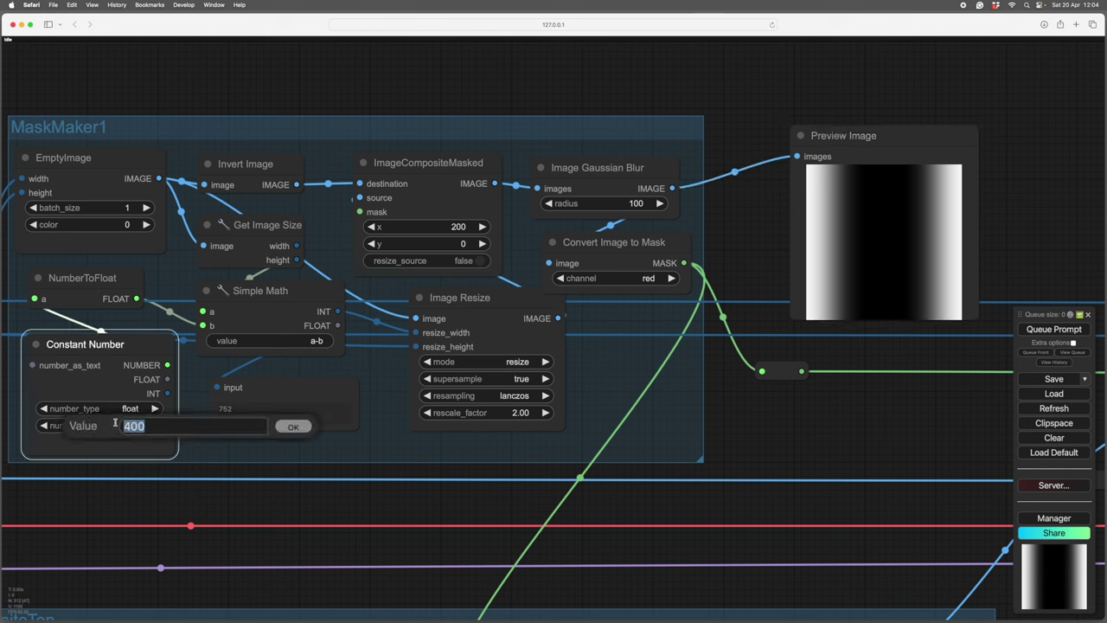
pyautogui.write('300')
pyautogui.press('Return')
pyautogui.click(464, 227)
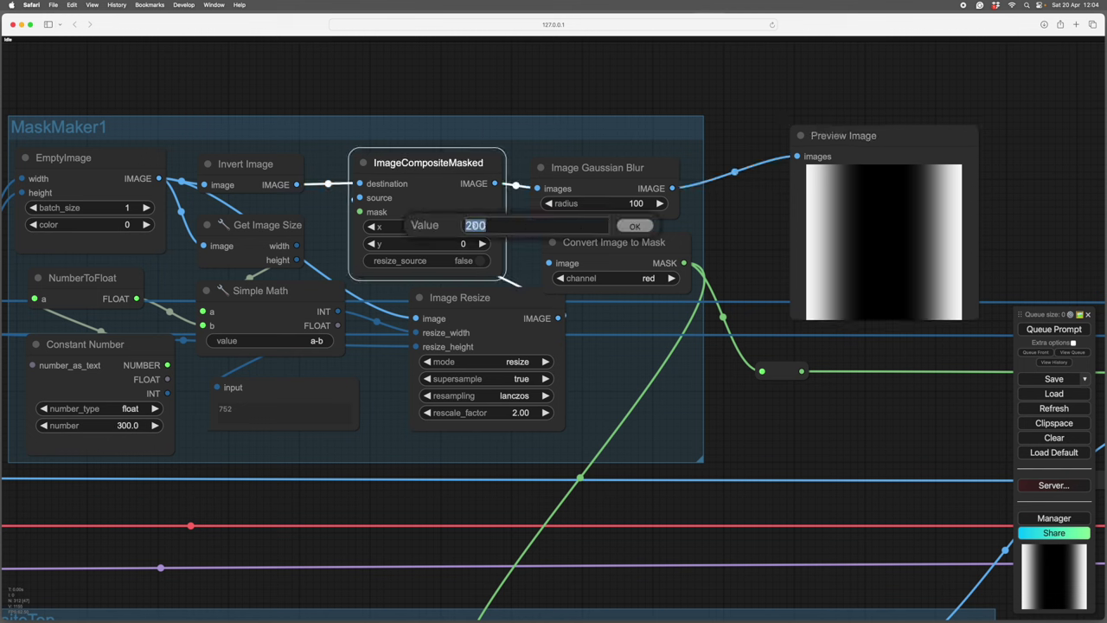
pyautogui.write('150')
pyautogui.press('Return')
# Set the Image Gaussian Blur radius to 75 and queue the prompt to regenerate the mask
pyautogui.click(642, 205)
pyautogui.write('75')
pyautogui.hotkey('ctrl', 'Return')
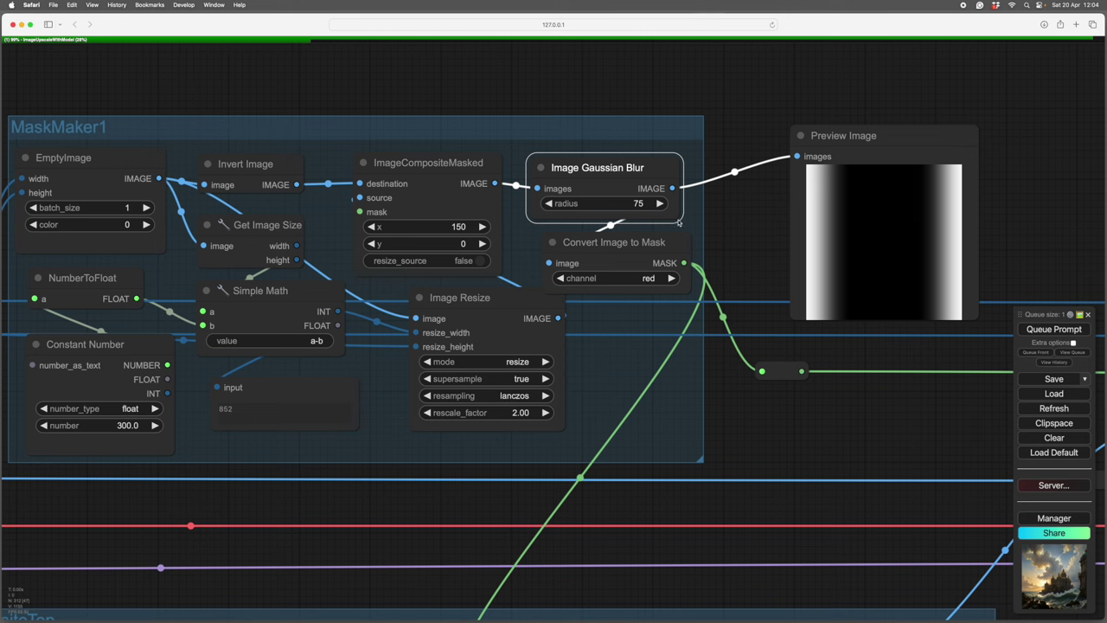
# Set MaskMaker1's Image Gaussian Blur radius to 100, the ImageCompositeMasked x offset to 200 and the Constant Number to 400
pyautogui.scroll(-4, 785, 439)
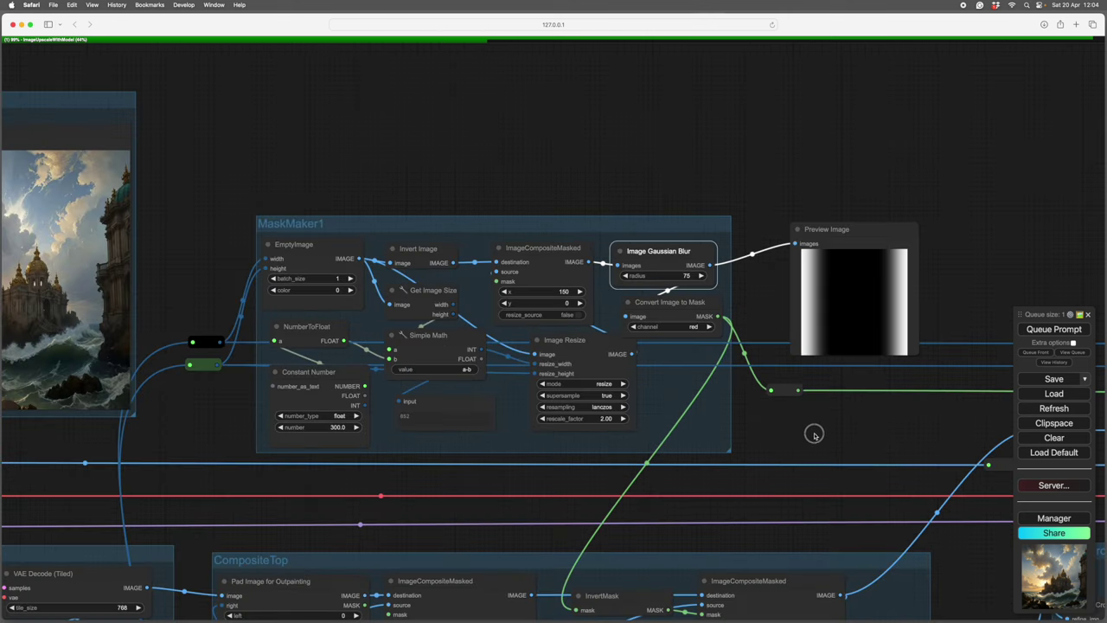
pyautogui.moveTo(803, 424); pyautogui.dragTo(734, 351)
pyautogui.moveTo(746, 390); pyautogui.dragTo(647, 235)
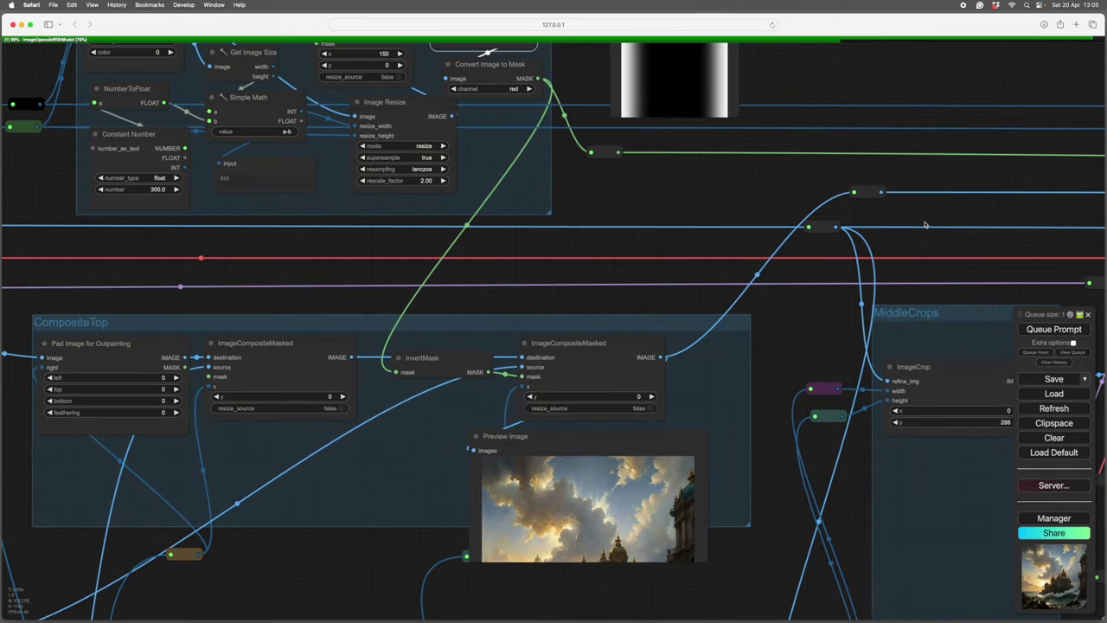
pyautogui.moveTo(774, 204); pyautogui.dragTo(772, 350)
pyautogui.click(632, 250)
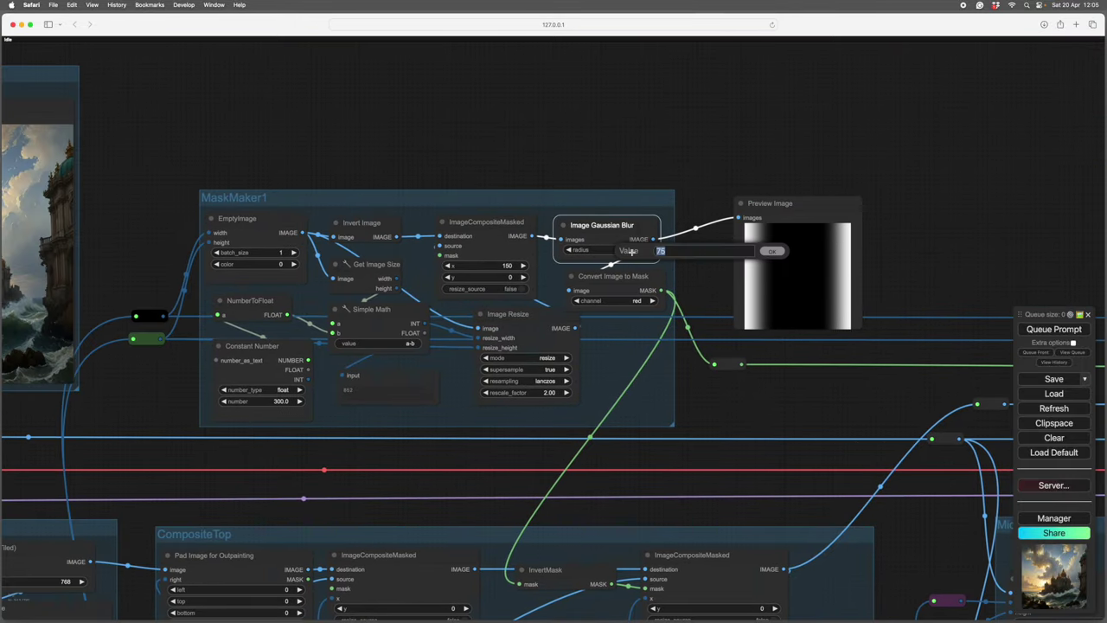
pyautogui.click(678, 252)
pyautogui.moveTo(679, 251); pyautogui.dragTo(651, 249)
pyautogui.write('100')
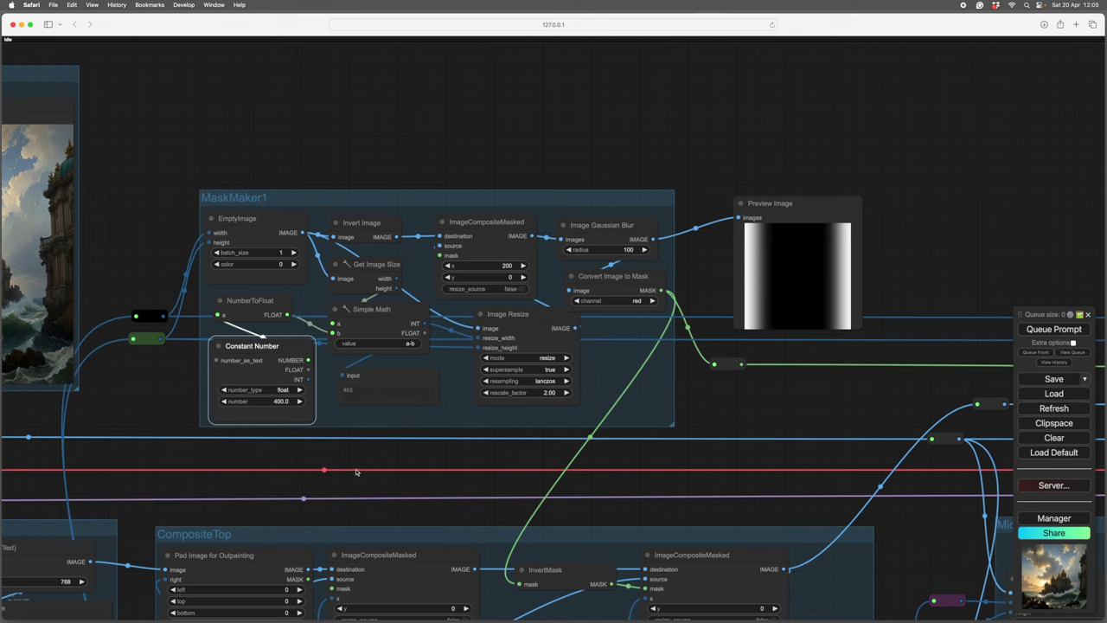
# Examine MaskMaker1's node chain, from EmptyImage and Constant Number through Image Resize and Image Gaussian Blur to the mask preview
pyautogui.moveTo(366, 459); pyautogui.dragTo(536, 490)
pyautogui.scroll(5, 512, 467)
pyautogui.scroll(3, 536, 491)
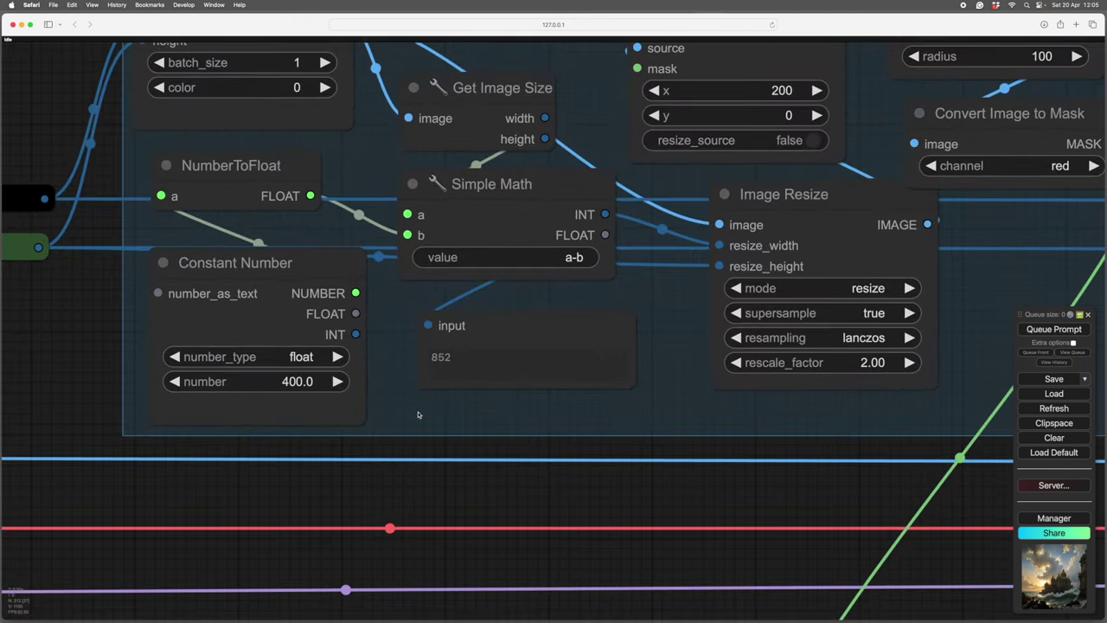
pyautogui.scroll(-2, 410, 409)
pyautogui.moveTo(566, 469); pyautogui.dragTo(536, 527)
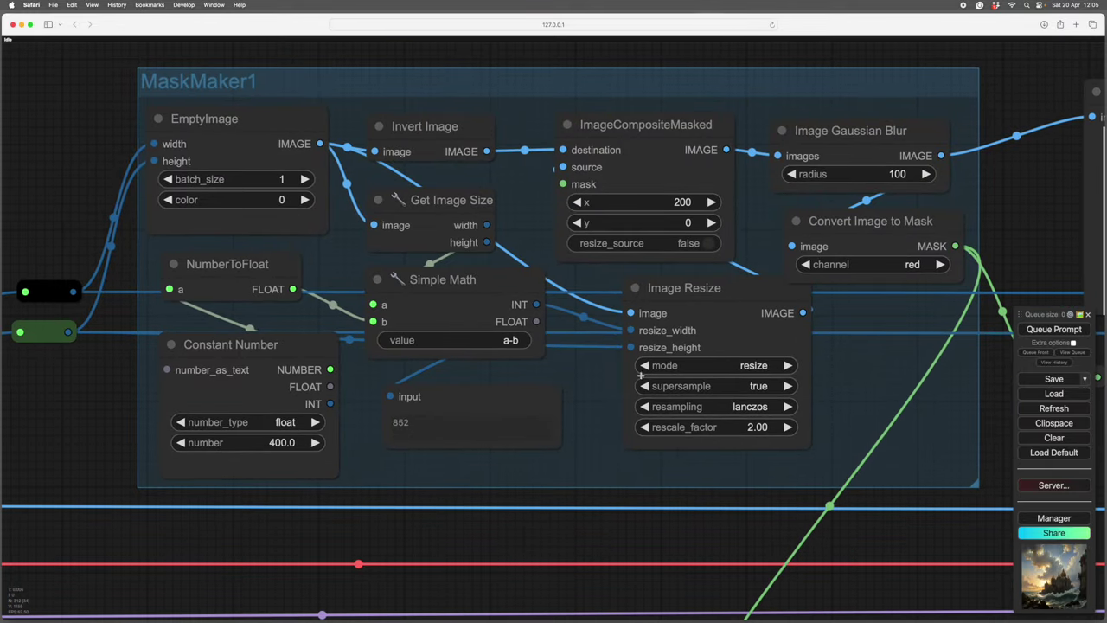
pyautogui.moveTo(875, 380); pyautogui.dragTo(809, 375)
pyautogui.moveTo(531, 455); pyautogui.dragTo(600, 452)
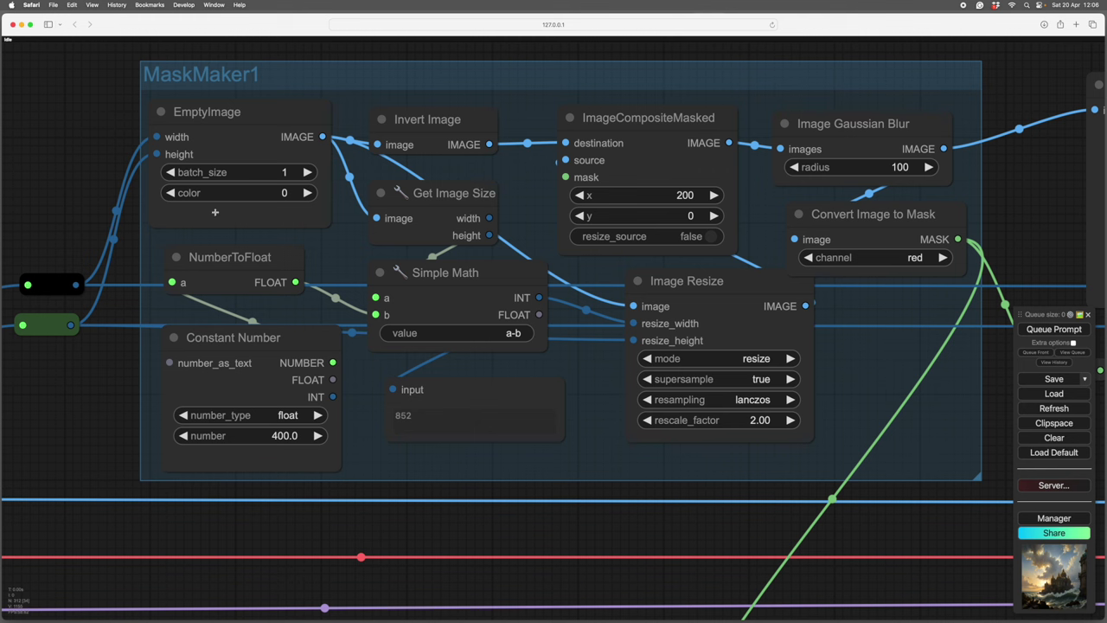
pyautogui.moveTo(589, 370); pyautogui.dragTo(385, 371)
pyautogui.moveTo(143, 261); pyautogui.dragTo(204, 266)
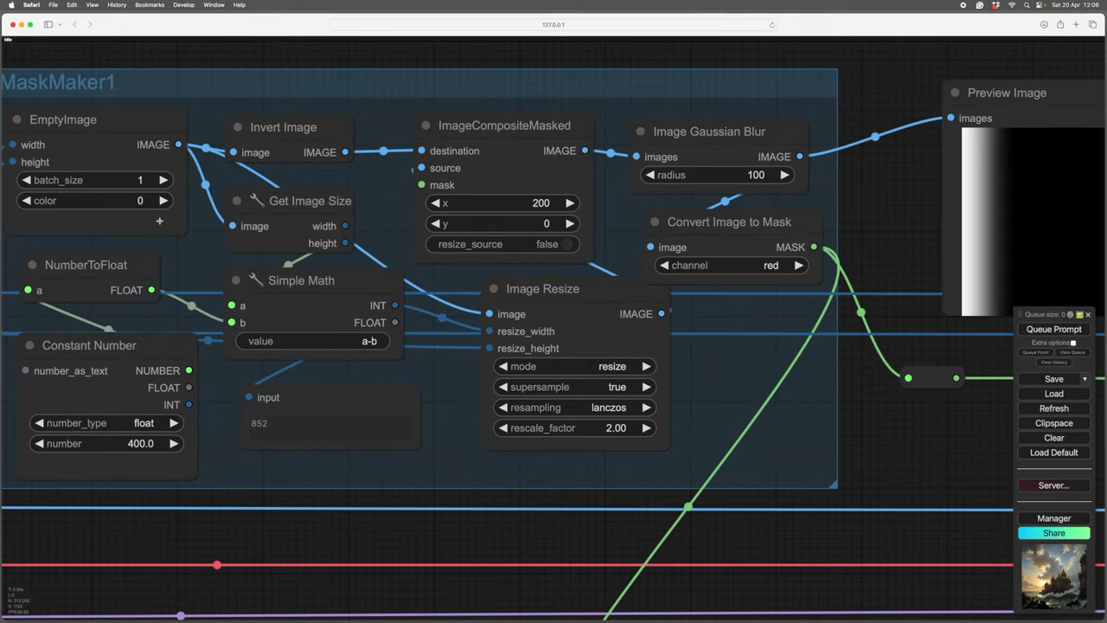
pyautogui.moveTo(734, 373); pyautogui.dragTo(491, 368)
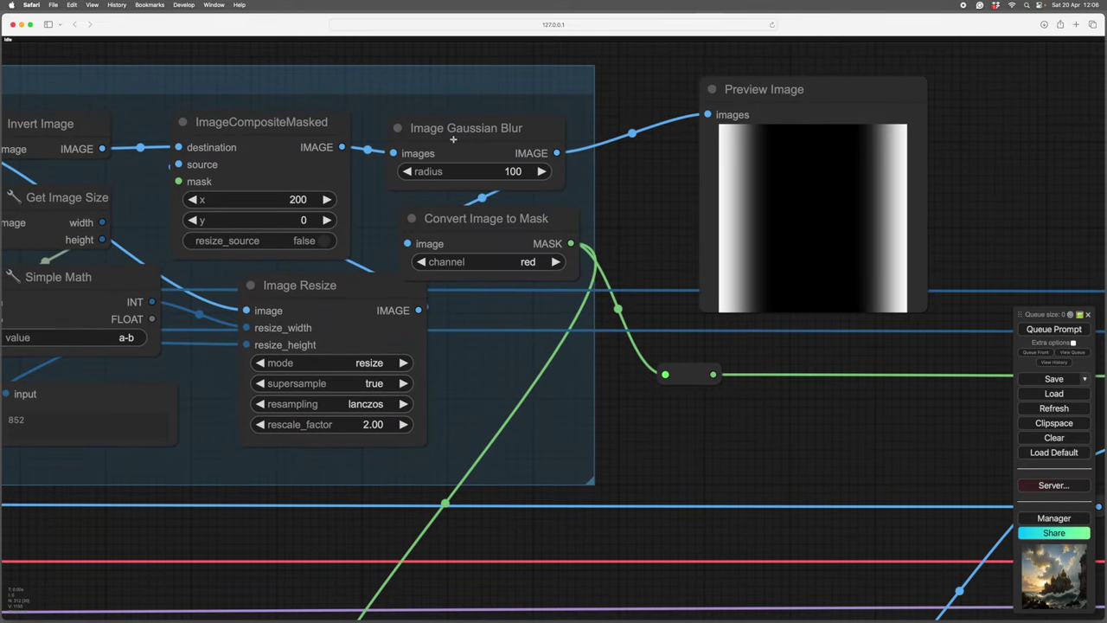
pyautogui.moveTo(341, 148); pyautogui.dragTo(344, 147)
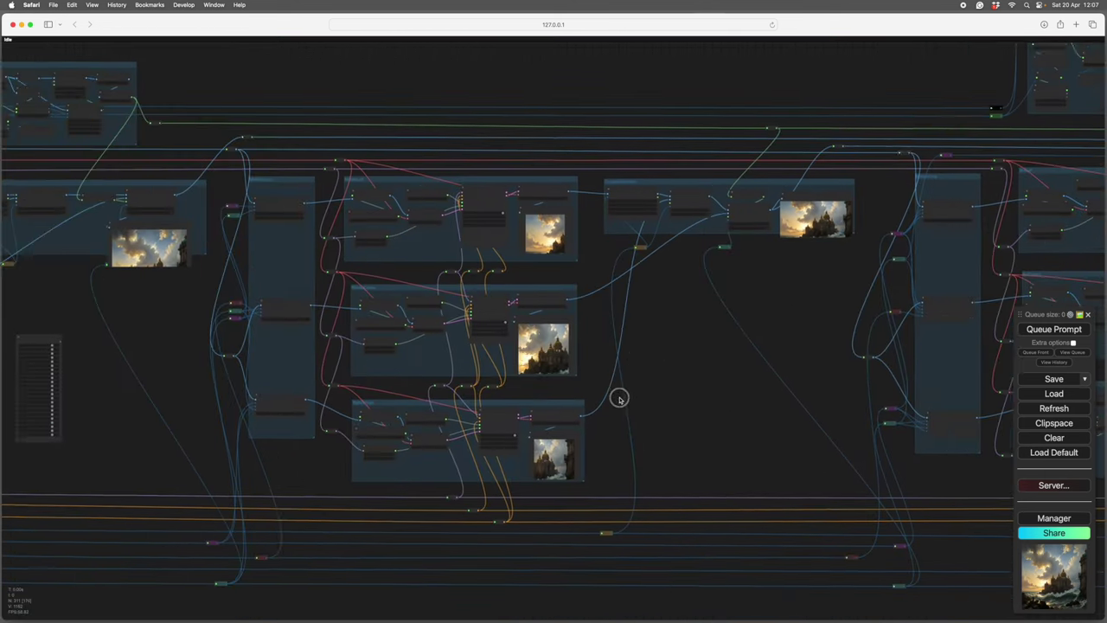
# Shift the teal reroute node beneath the CompositeMiddle group slightly downward
pyautogui.moveTo(619, 398); pyautogui.dragTo(529, 414)
pyautogui.moveTo(722, 321); pyautogui.dragTo(912, 436)
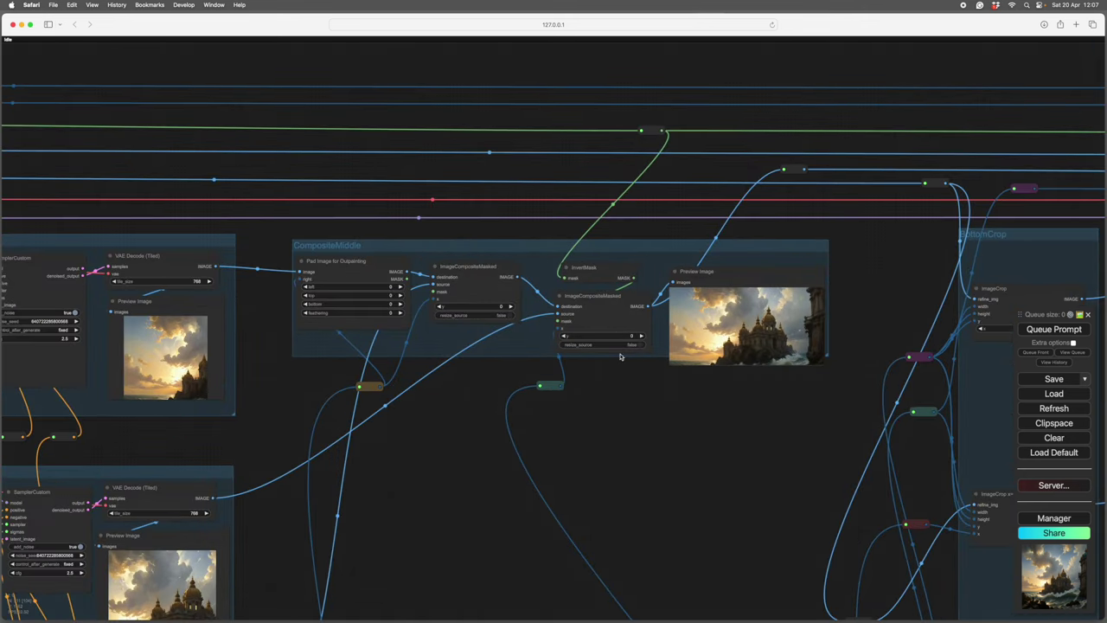
pyautogui.scroll(-3, 680, 438)
pyautogui.hscroll(-3, 680, 438)
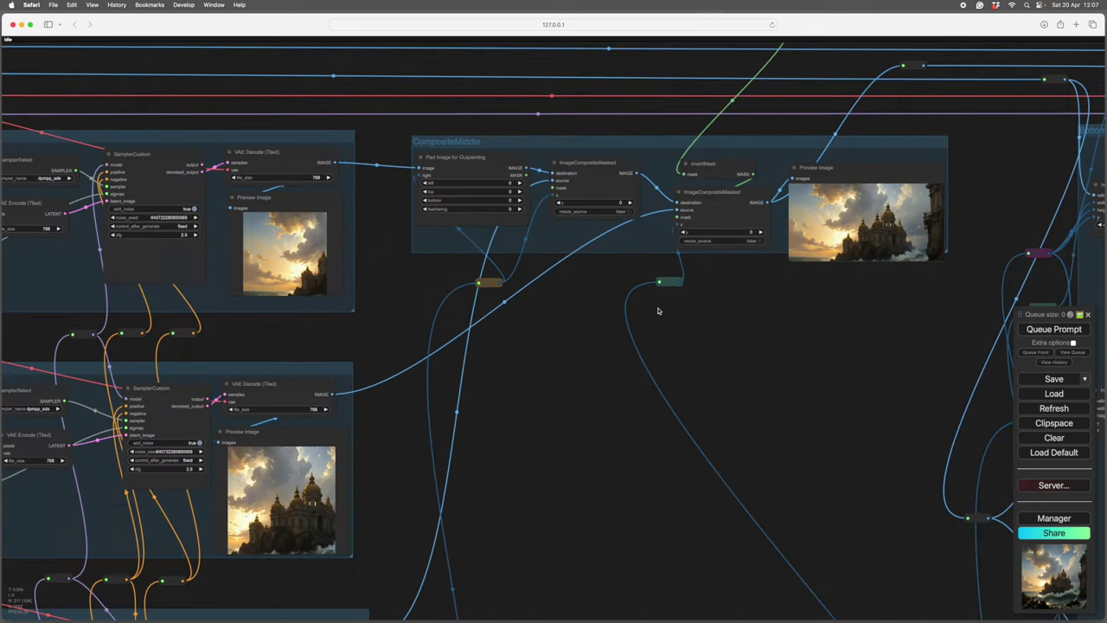
pyautogui.moveTo(679, 290); pyautogui.dragTo(679, 295)
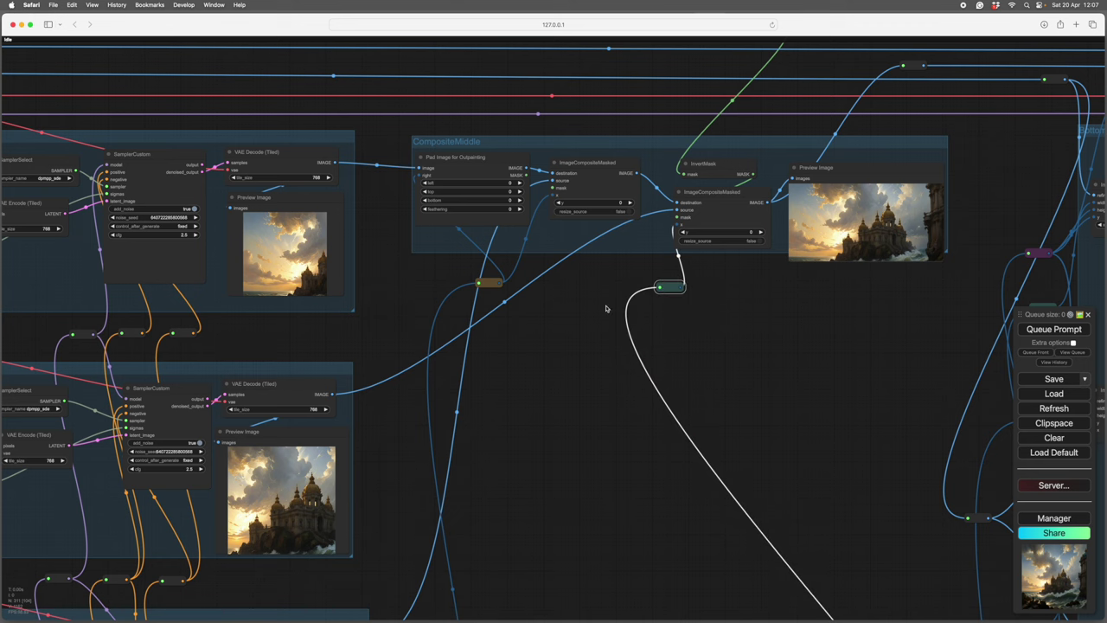
# Move CompositeMiddle's Preview Image node slightly upward so that it fits inside the group
pyautogui.hscroll(15, 798, 371)
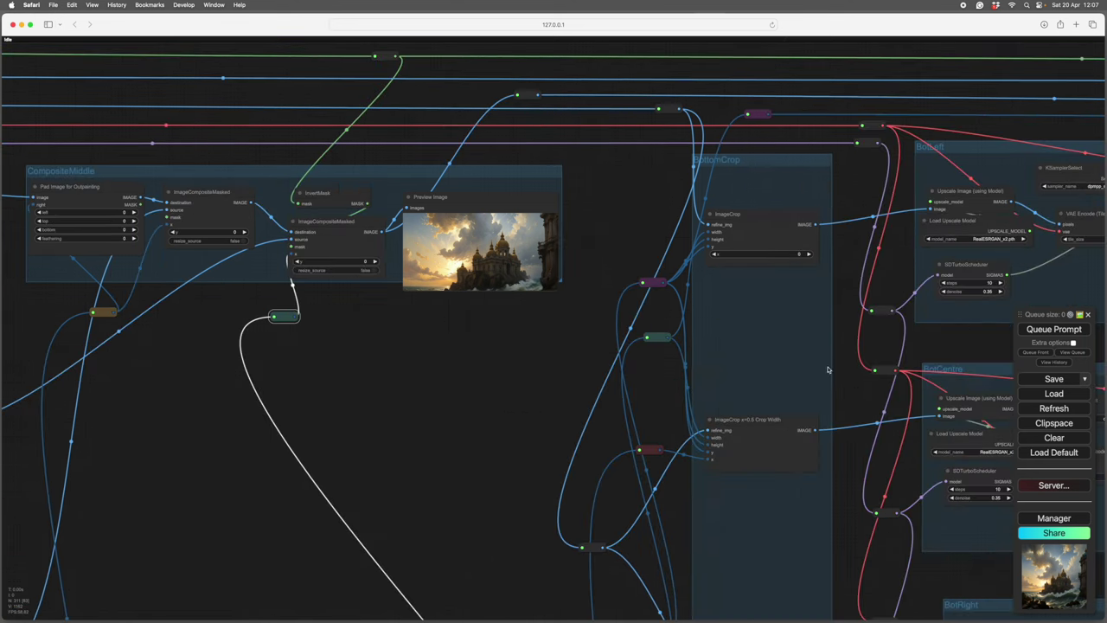
pyautogui.scroll(-5, 522, 331)
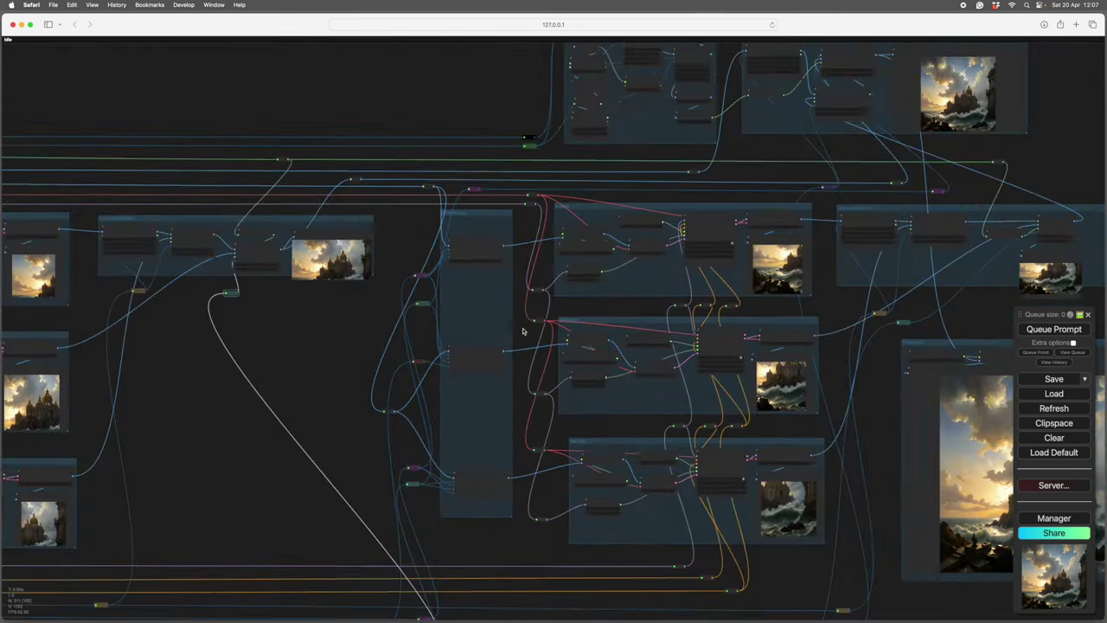
pyautogui.scroll(1, 788, 223)
pyautogui.hscroll(-2, 781, 228)
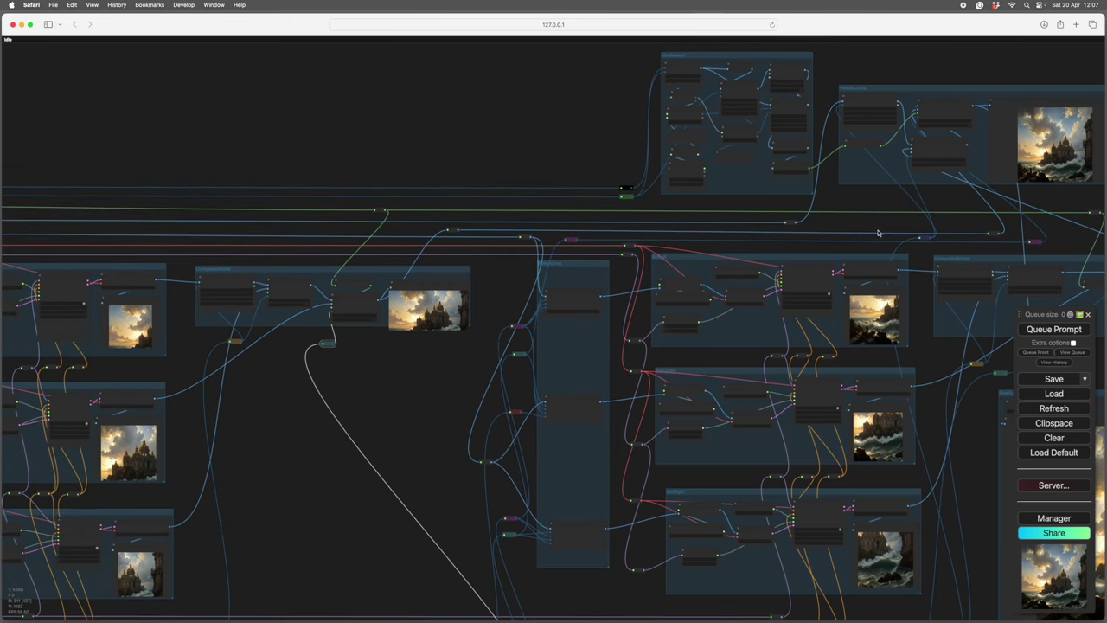
pyautogui.moveTo(422, 392); pyautogui.dragTo(605, 388)
pyautogui.scroll(7, 476, 365)
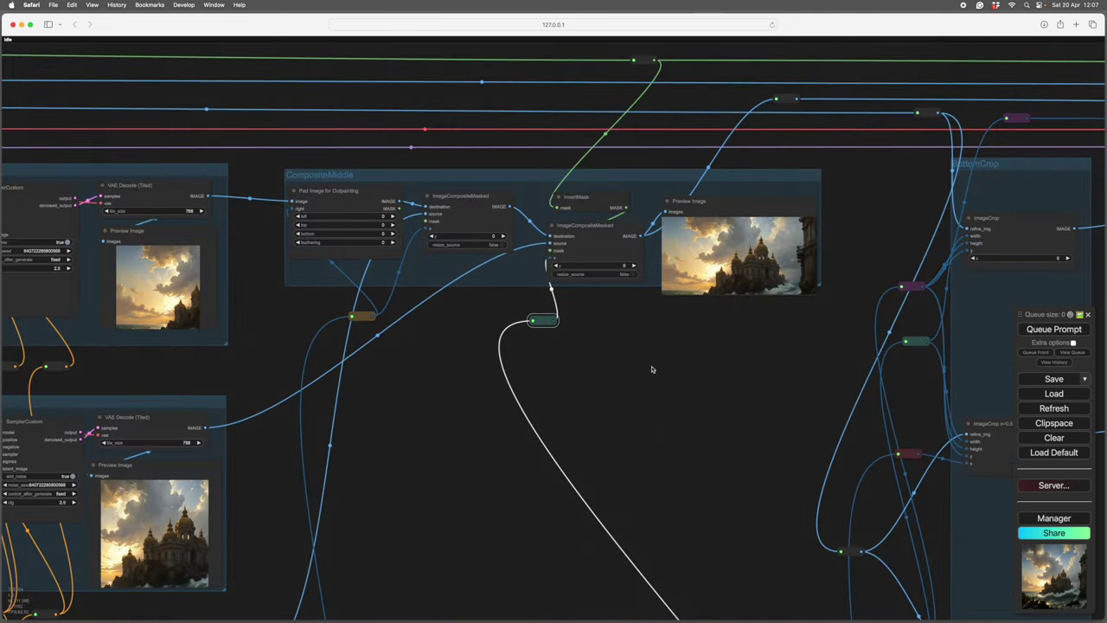
pyautogui.moveTo(717, 347); pyautogui.dragTo(686, 421)
pyautogui.scroll(3, 685, 421)
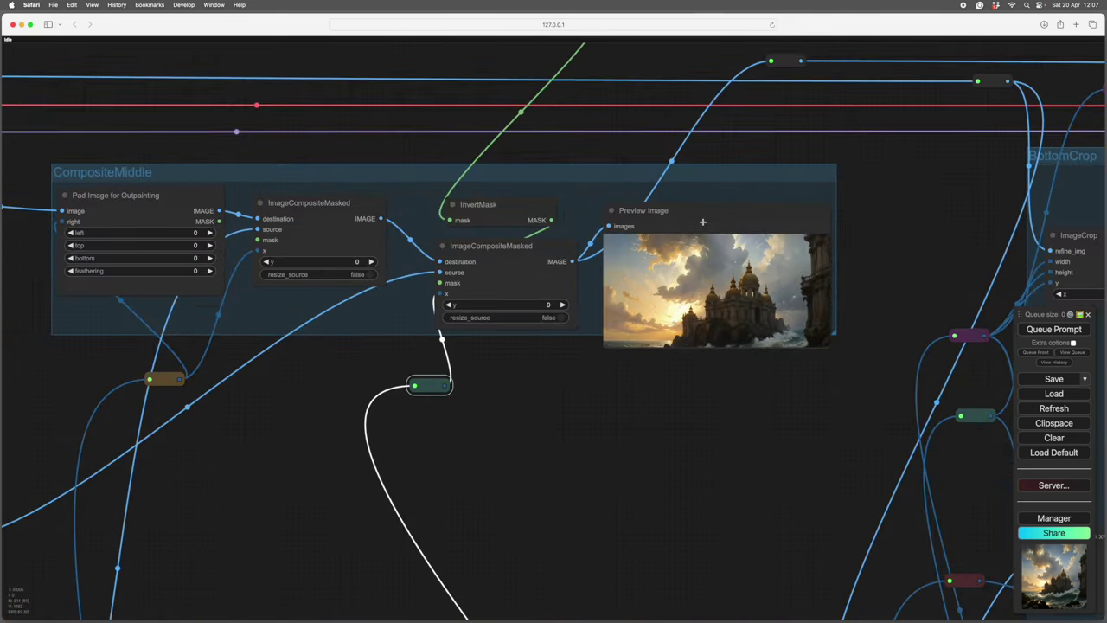
pyautogui.moveTo(700, 211); pyautogui.dragTo(691, 195)
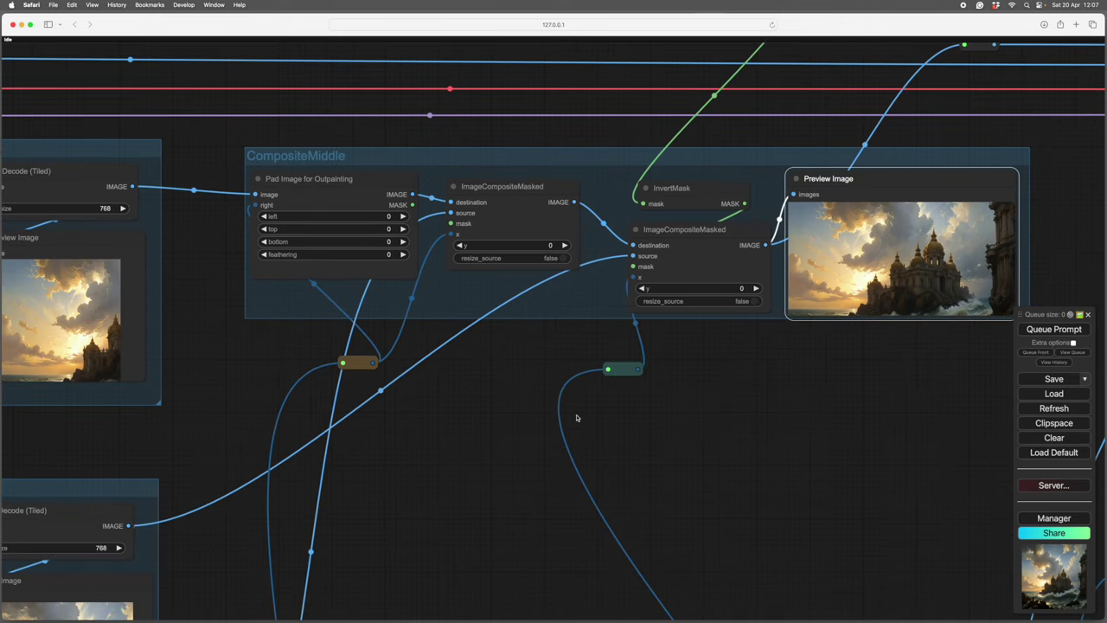
# Enlarge the CompositeTop group around its Preview Image node and move the reroutes beneath it clear of the group
pyautogui.scroll(-6, 577, 418)
pyautogui.moveTo(378, 398); pyautogui.dragTo(826, 313)
pyautogui.scroll(-1, 622, 352)
pyautogui.scroll(-6, 622, 352)
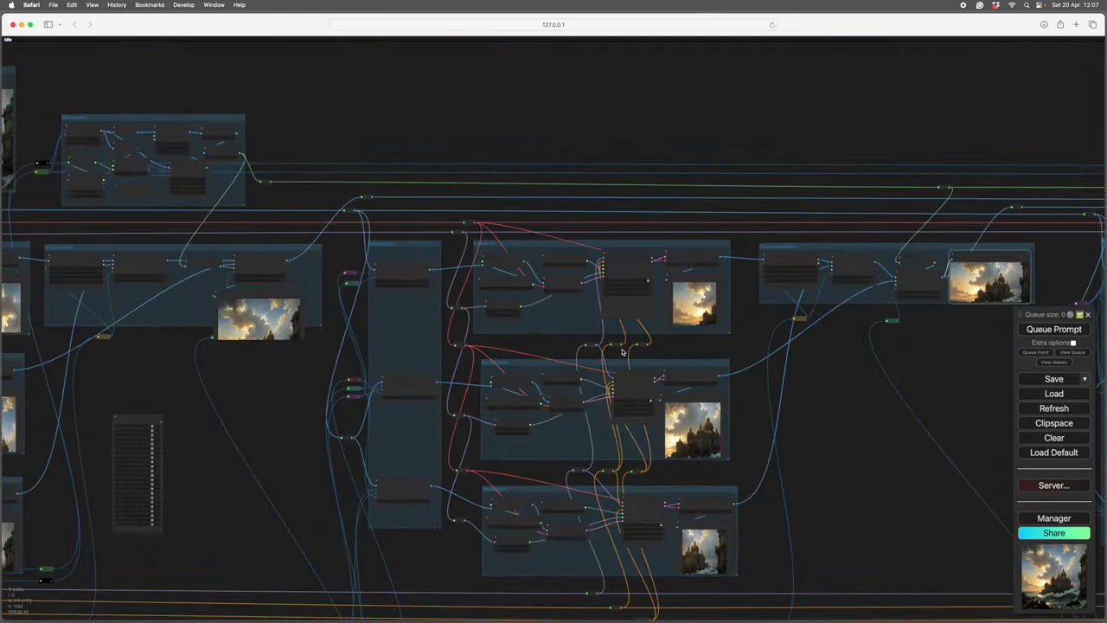
pyautogui.moveTo(160, 147); pyautogui.dragTo(528, 153)
pyautogui.scroll(5, 527, 153)
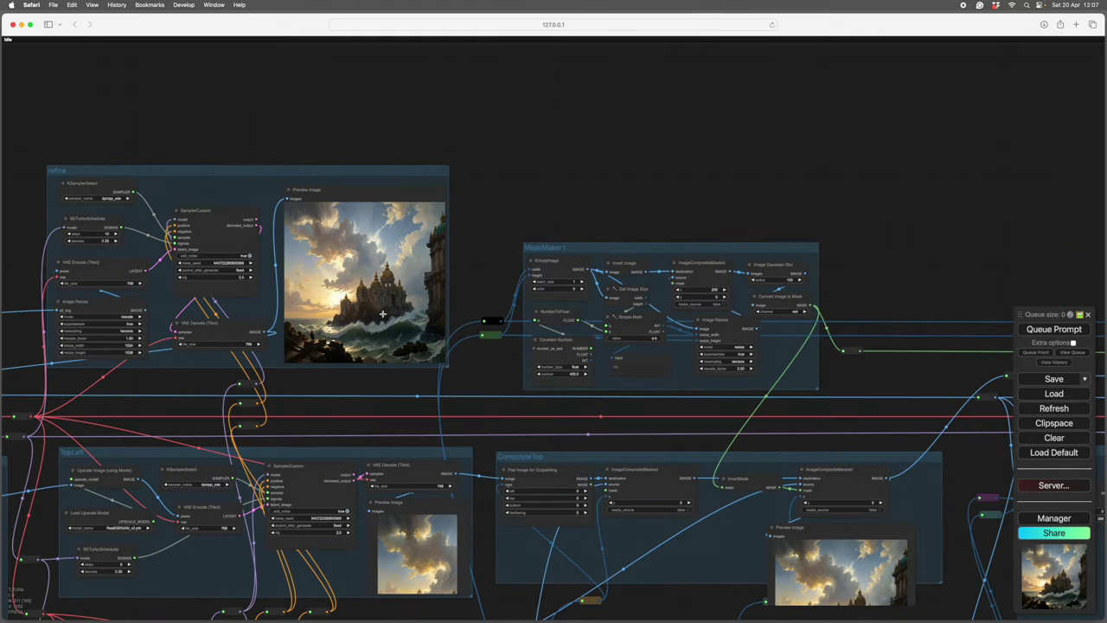
pyautogui.moveTo(916, 246); pyautogui.dragTo(774, 65)
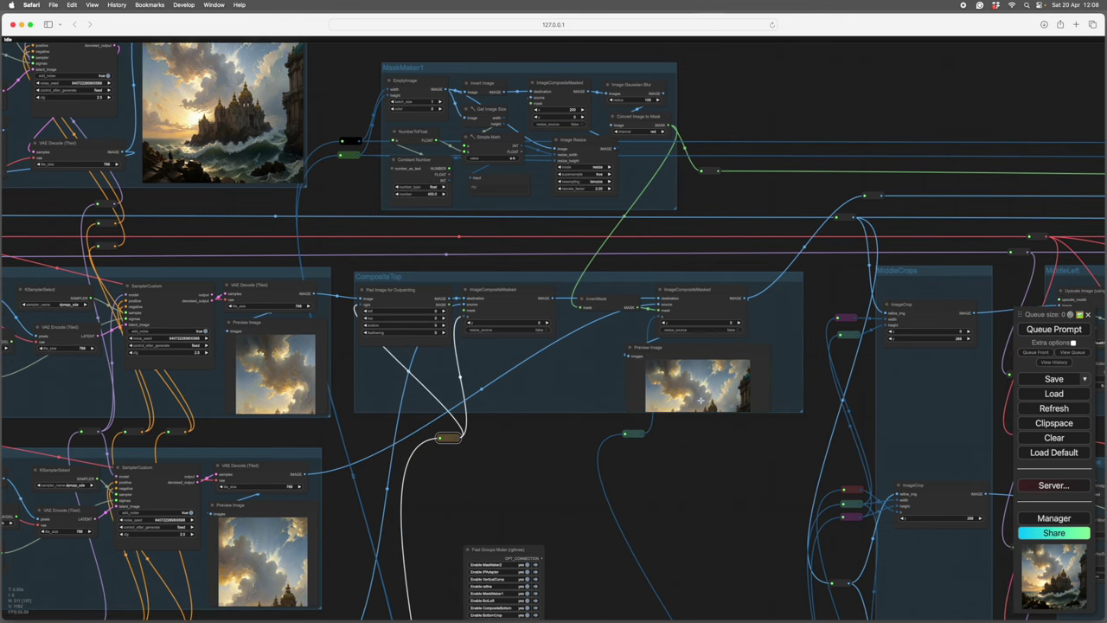
# Move the CompositeBottom group slightly upward and enlarge it to enclose its Preview Image node
pyautogui.scroll(-5, 467, 437)
pyautogui.scroll(-5, 753, 338)
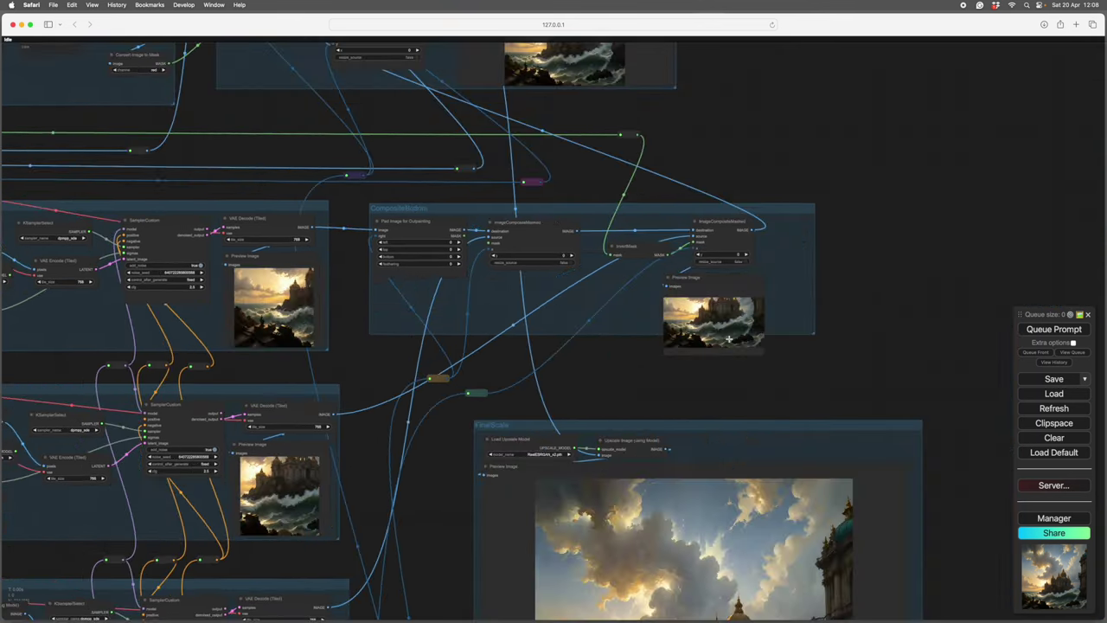
pyautogui.moveTo(559, 208); pyautogui.dragTo(559, 203)
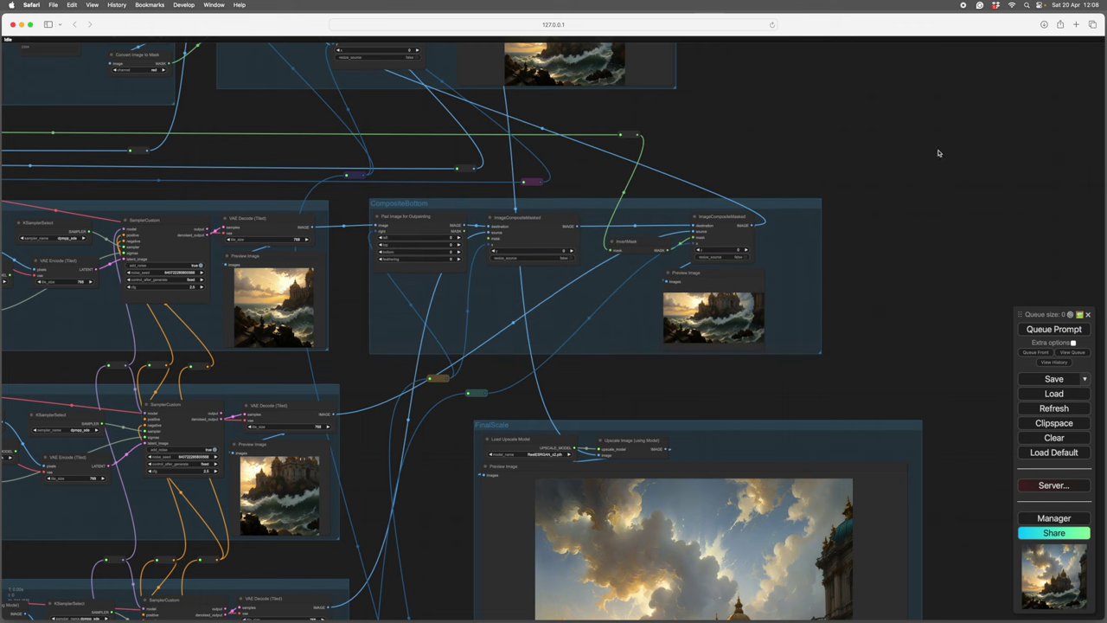
# Examine the MasMaker2 group and how its Convert Image to Mask output feeds the VerticalComp group
pyautogui.moveTo(869, 140); pyautogui.dragTo(957, 267)
pyautogui.moveTo(870, 207); pyautogui.dragTo(1035, 280)
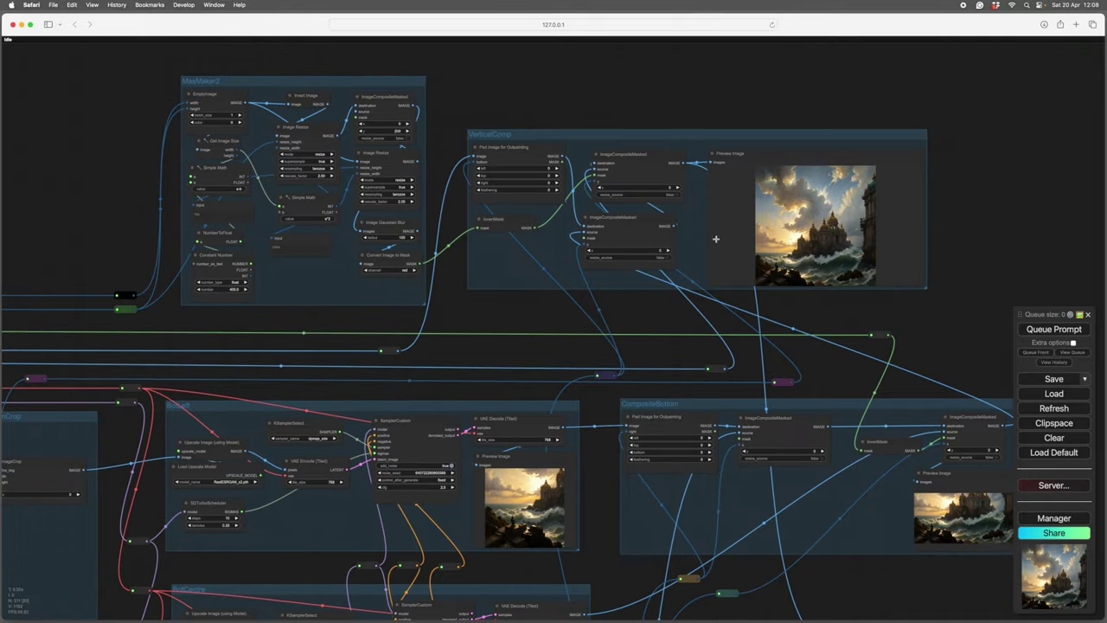
pyautogui.moveTo(1013, 247); pyautogui.dragTo(855, 243)
pyautogui.hscroll(-4, 854, 244)
pyautogui.scroll(1, 855, 243)
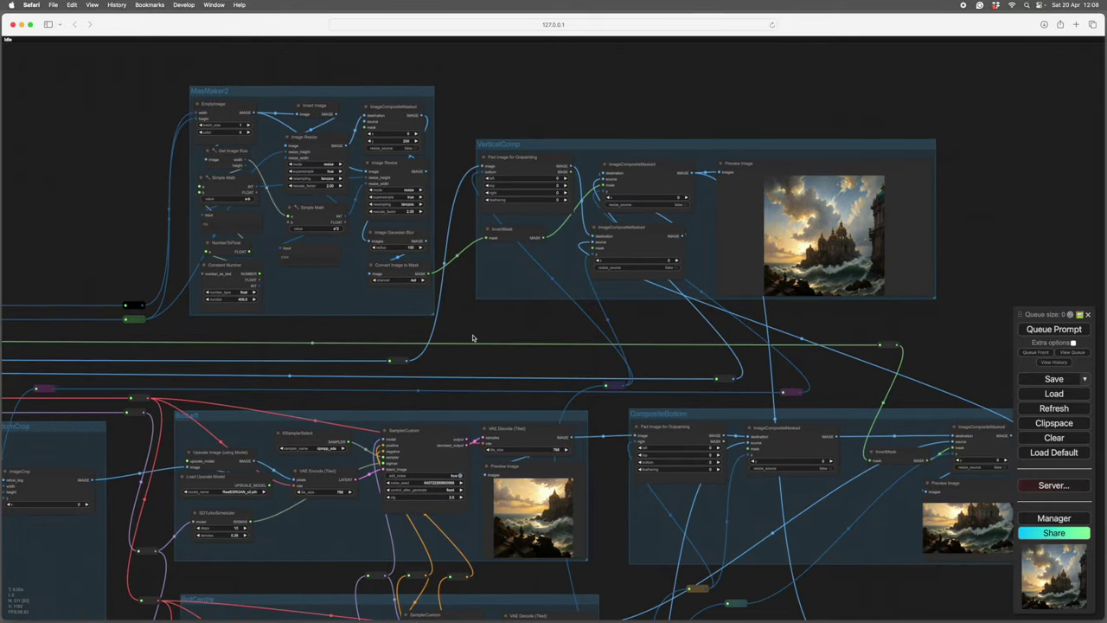
pyautogui.hscroll(4, 786, 344)
pyautogui.scroll(-1, 787, 343)
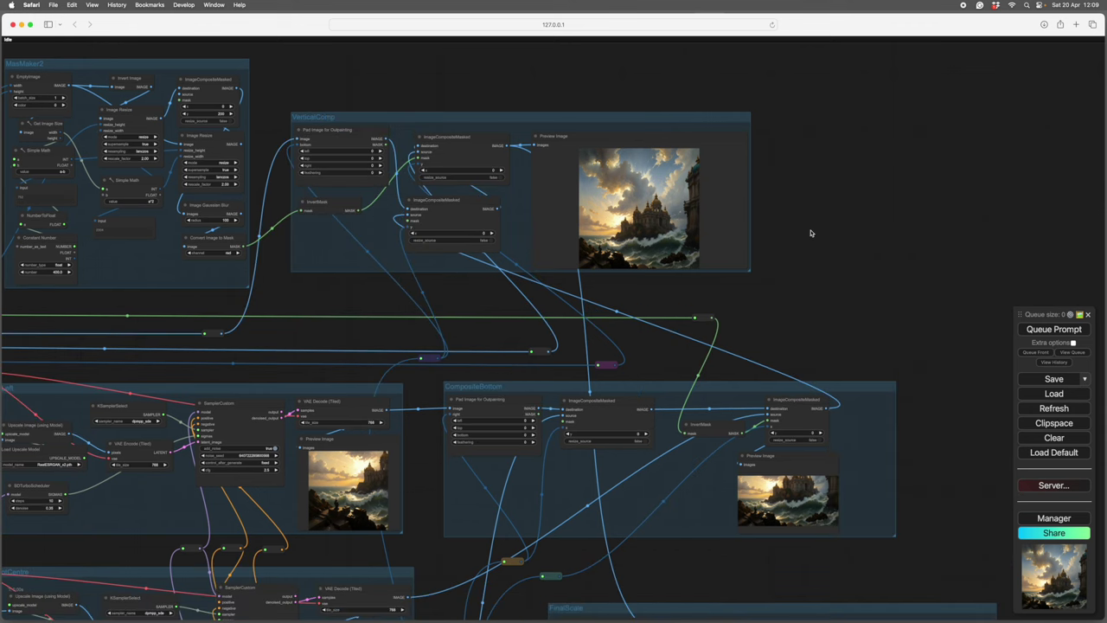
pyautogui.moveTo(811, 233); pyautogui.dragTo(895, 257)
pyautogui.scroll(3, 875, 334)
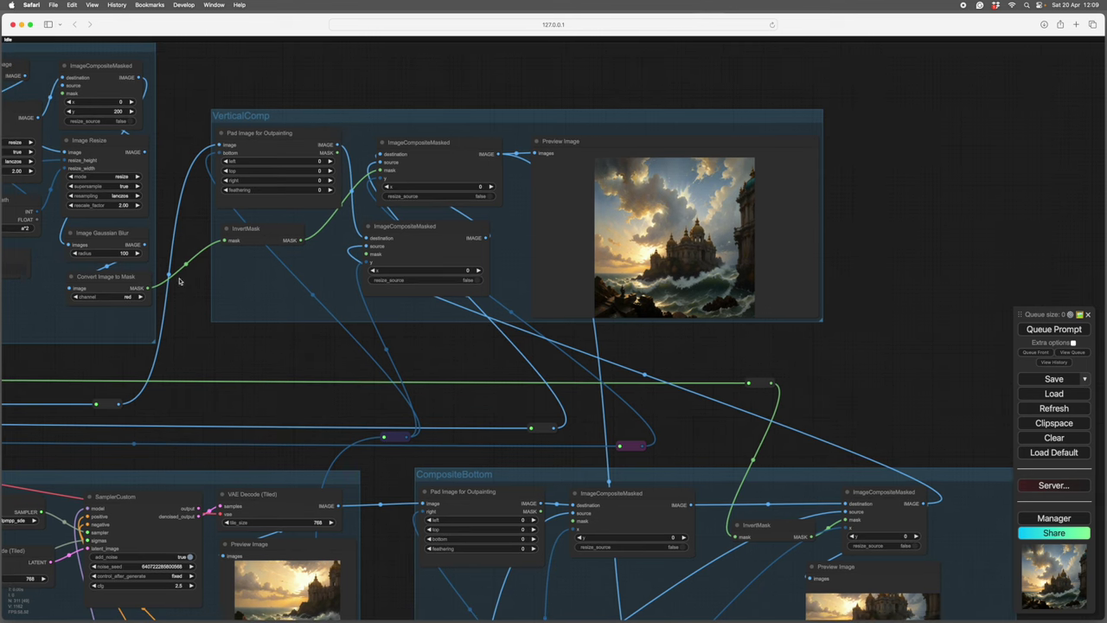
pyautogui.hscroll(-10, 383, 351)
pyautogui.scroll(1, 383, 351)
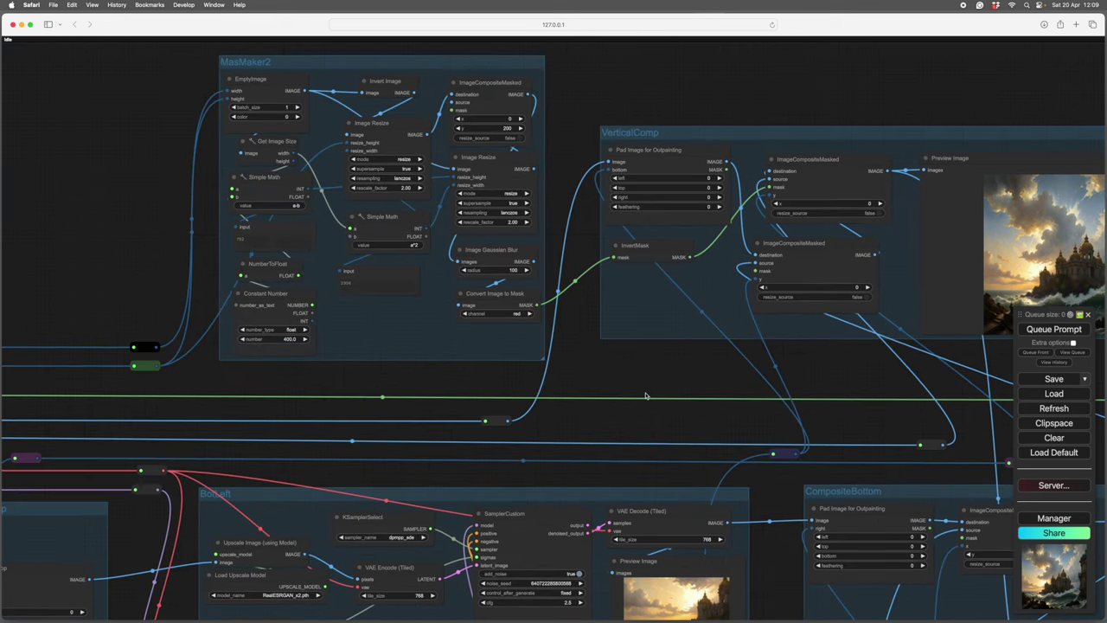
# Examine VerticalComp's padding and masked compositing nodes, its combined Preview Image, and the CompositeBottom group connected to it
pyautogui.hscroll(8, 645, 395)
pyautogui.hscroll(5, 534, 329)
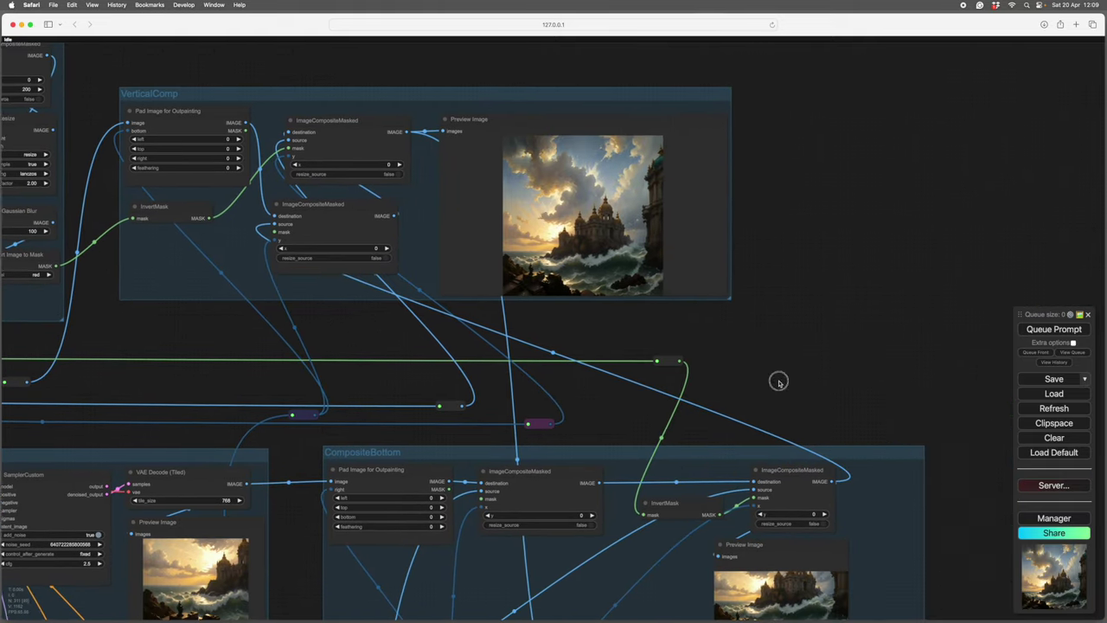
pyautogui.moveTo(361, 333); pyautogui.dragTo(390, 340)
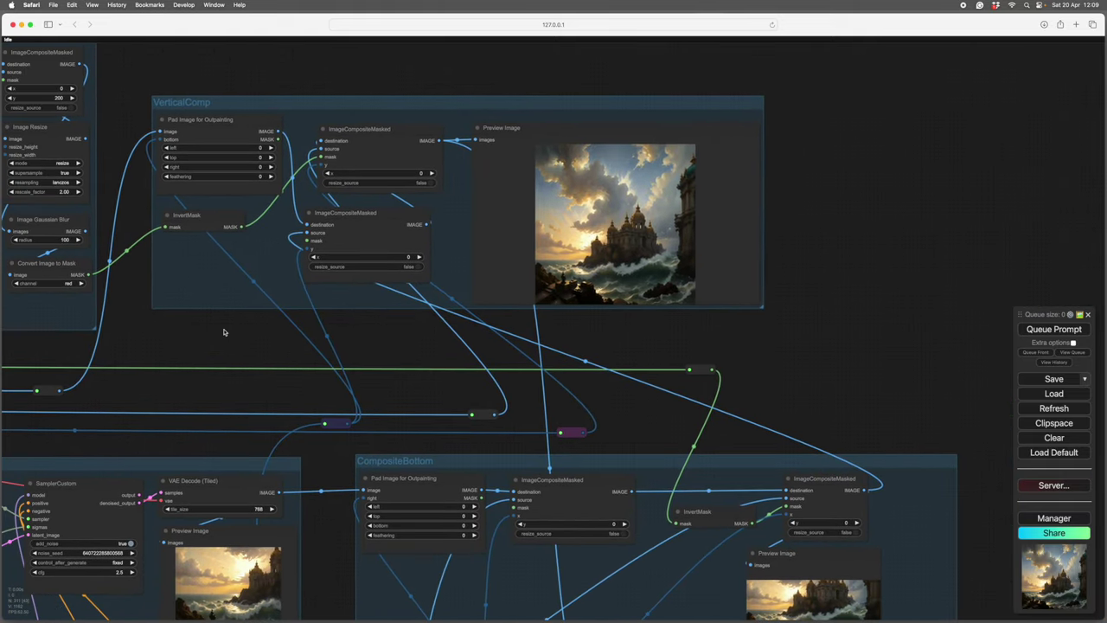
pyautogui.moveTo(222, 332); pyautogui.dragTo(415, 362)
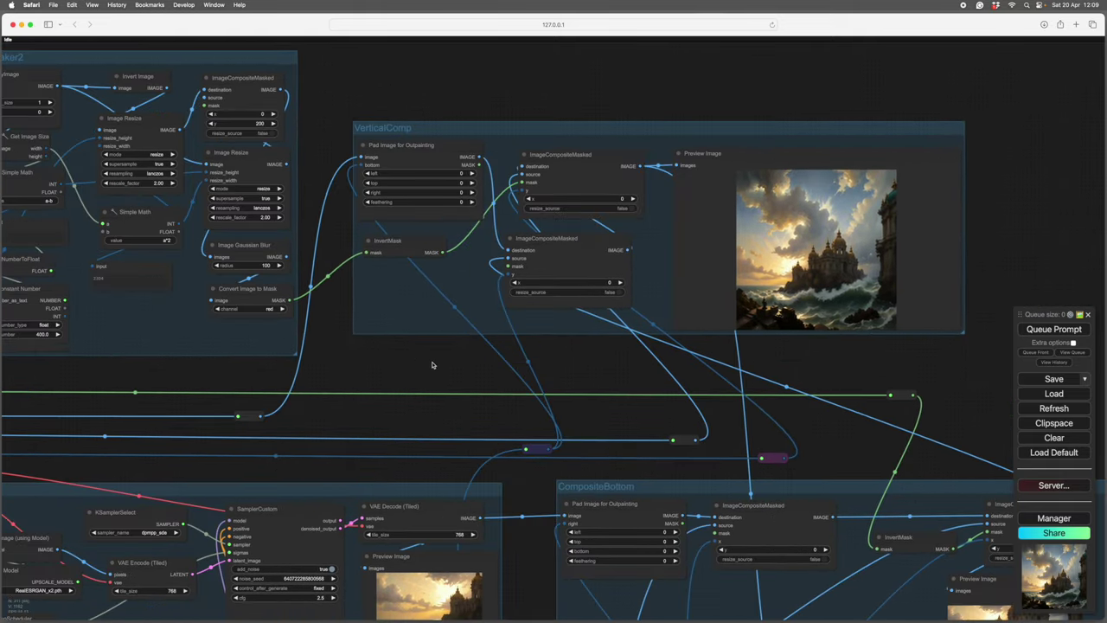
pyautogui.hscroll(8, 618, 361)
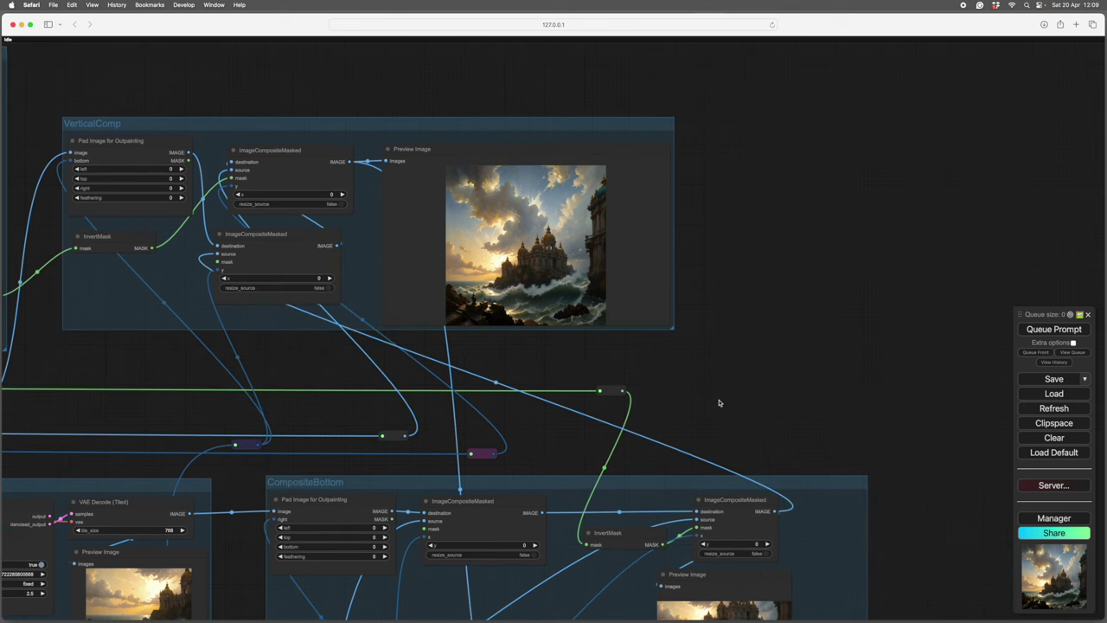
pyautogui.moveTo(717, 400); pyautogui.dragTo(568, 267)
pyautogui.moveTo(766, 376); pyautogui.dragTo(786, 458)
pyautogui.moveTo(705, 350); pyautogui.dragTo(754, 368)
pyautogui.hscroll(-2, 753, 366)
pyautogui.scroll(5, 581, 312)
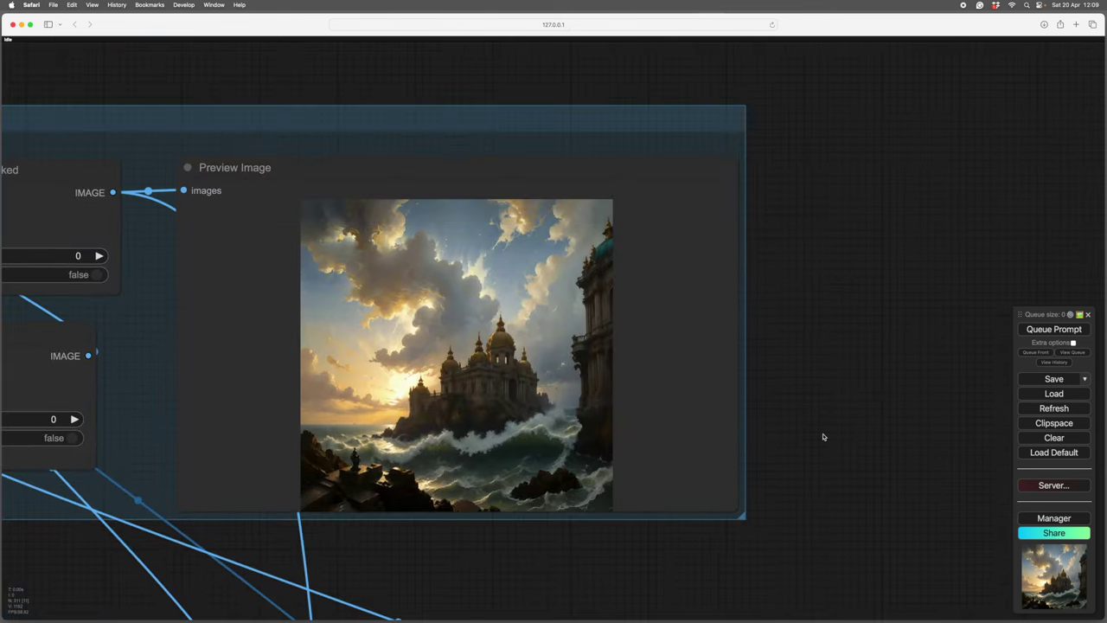
pyautogui.scroll(3, 486, 381)
pyautogui.scroll(-6, 519, 364)
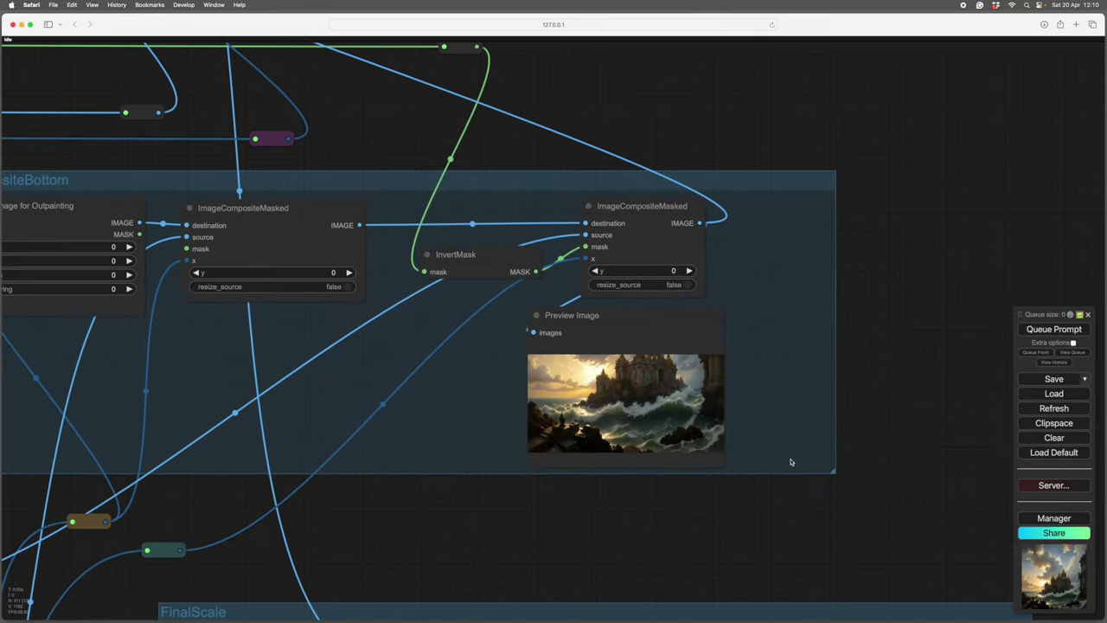
# Examine the FinalScale group's upscaled seaside palace preview up close, including the cliffs, waves, foreground rocks, domes and clouds
pyautogui.scroll(-5, 785, 473)
pyautogui.scroll(-10, 930, 432)
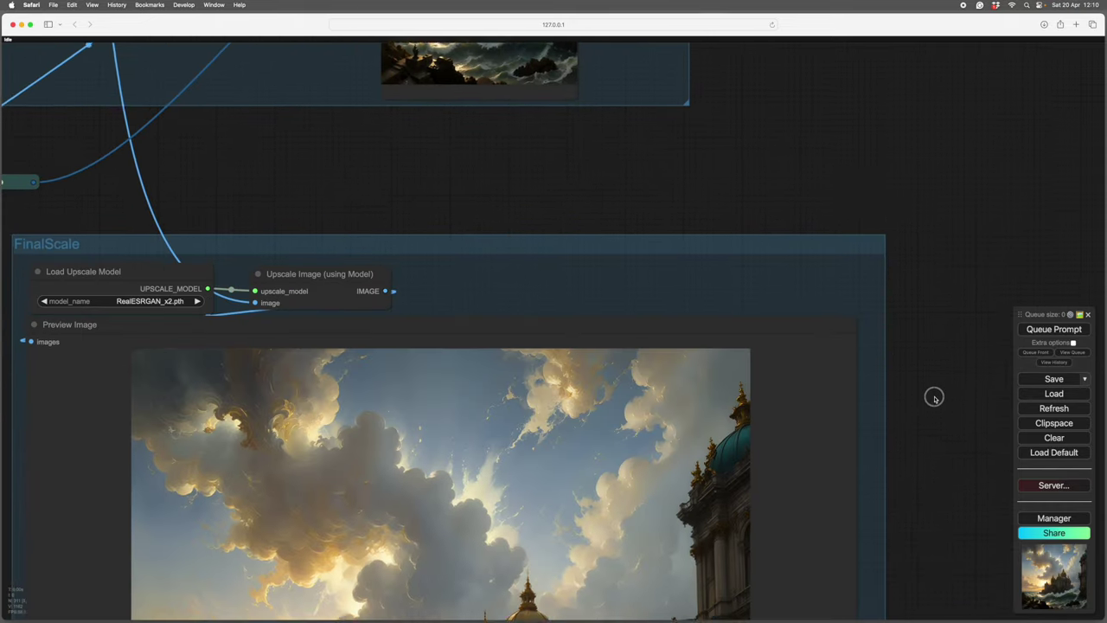
pyautogui.scroll(6, 778, 379)
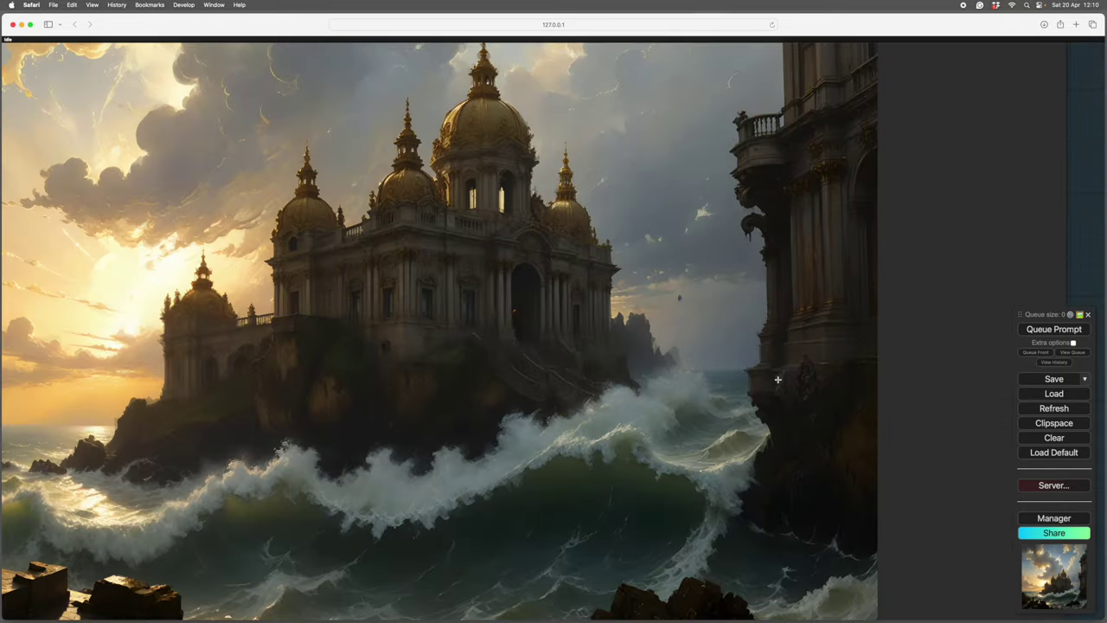
pyautogui.scroll(3, 778, 379)
pyautogui.scroll(3, 777, 379)
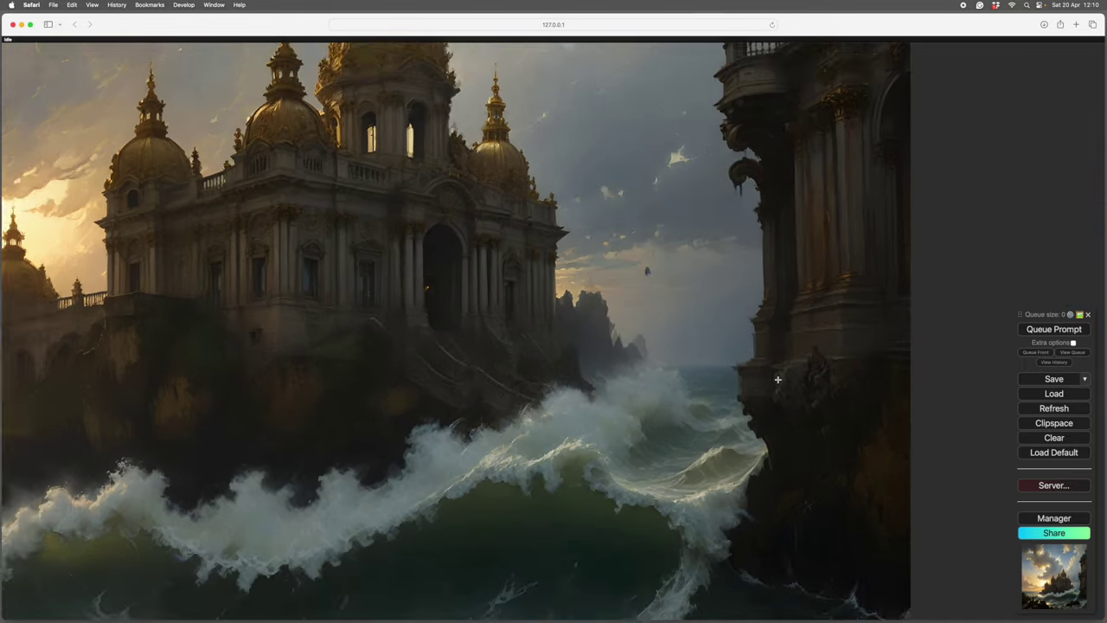
pyautogui.scroll(4, 778, 378)
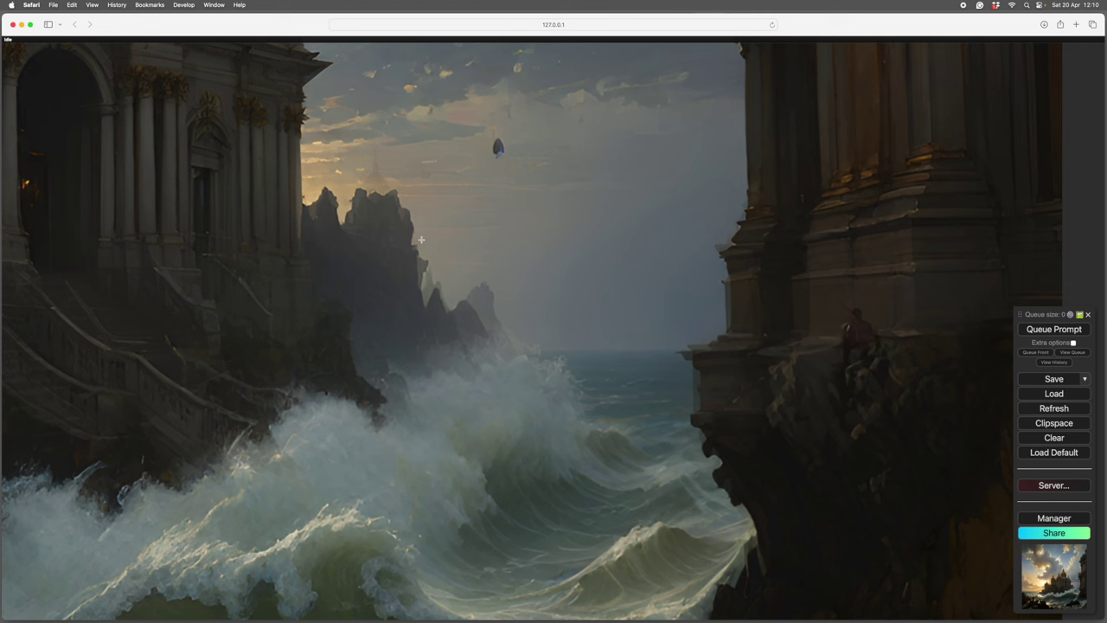
pyautogui.scroll(-12, 592, 246)
pyautogui.moveTo(935, 304); pyautogui.dragTo(955, 204)
pyautogui.moveTo(422, 578); pyautogui.dragTo(659, 575)
pyautogui.scroll(5, 659, 574)
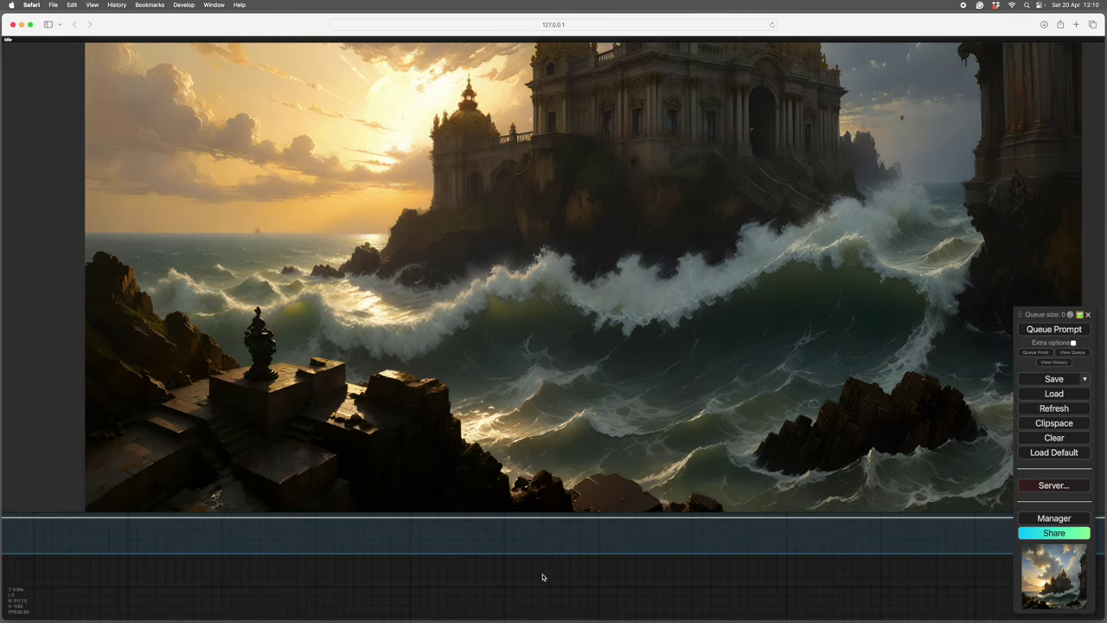
pyautogui.scroll(3, 618, 588)
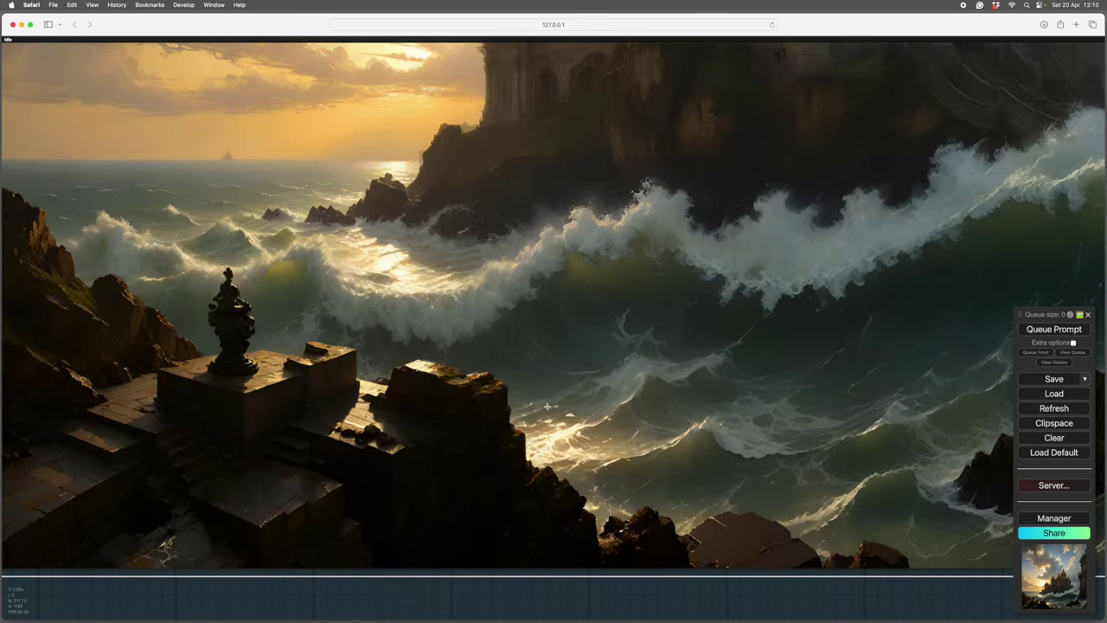
pyautogui.scroll(-6, 547, 405)
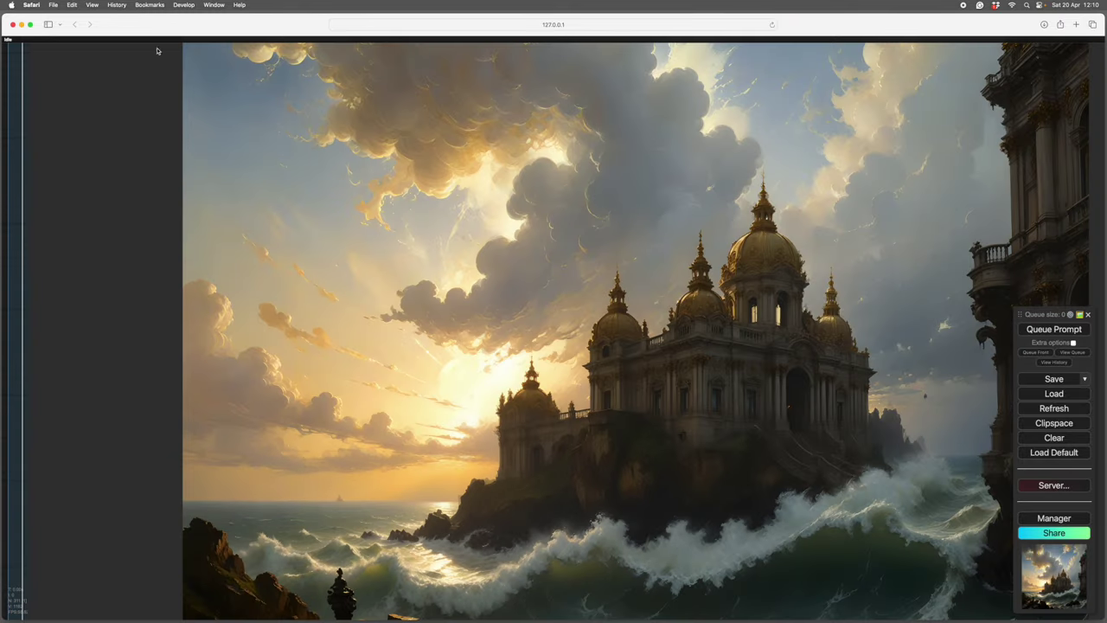
pyautogui.scroll(5, 773, 255)
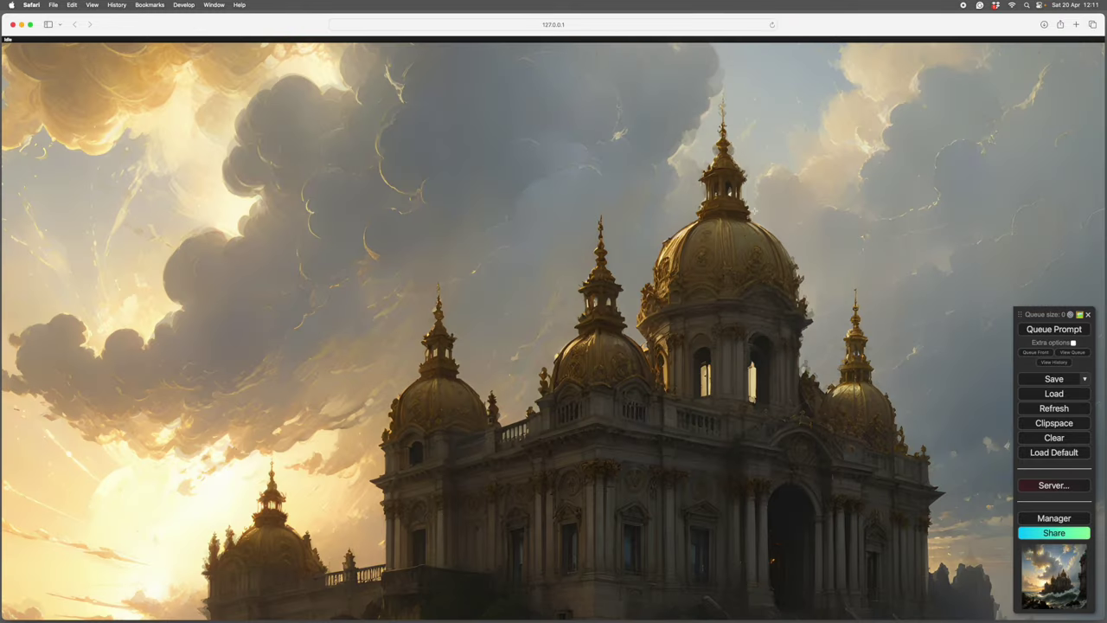
pyautogui.scroll(-6, 713, 513)
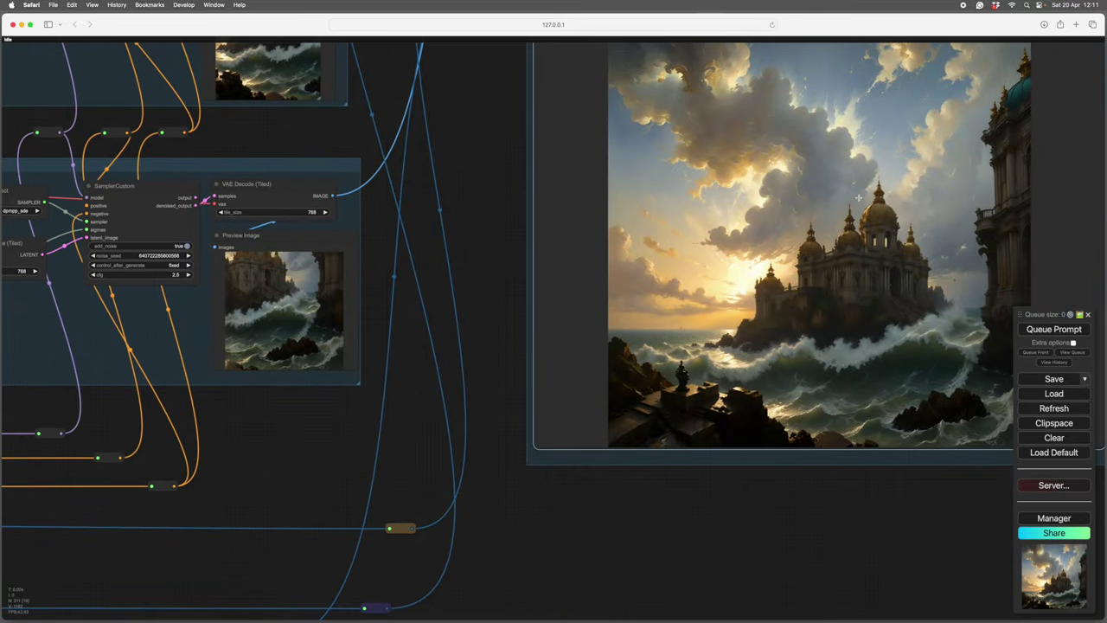
# Compare the BotRight and middle-row tile previews with the complete palace image in the FinalScale preview
pyautogui.hscroll(-10, 638, 546)
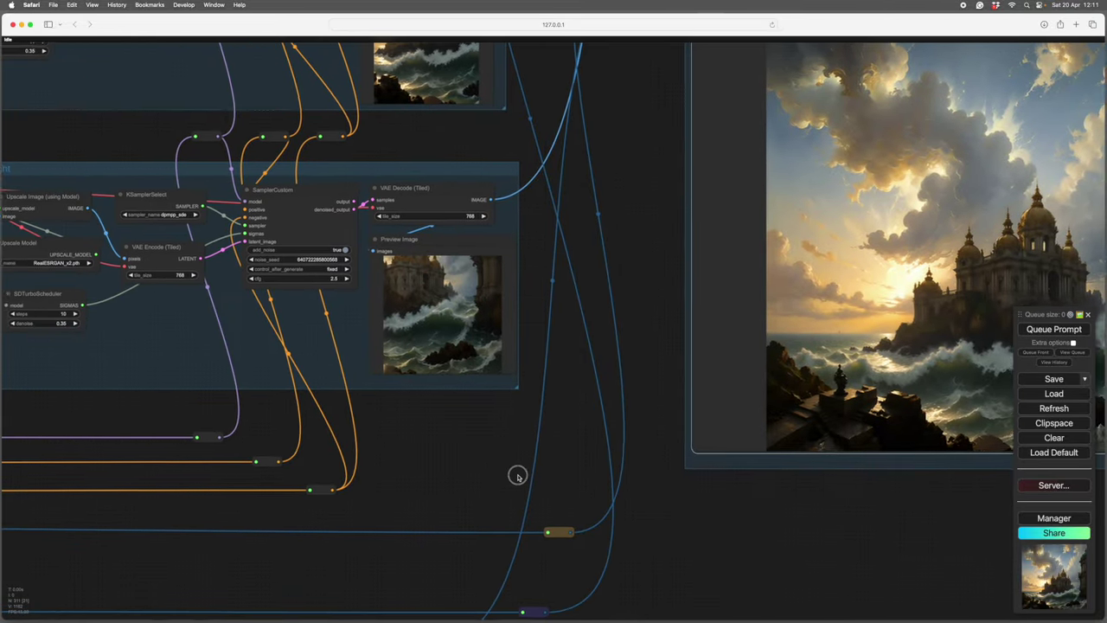
pyautogui.hscroll(-15, 692, 505)
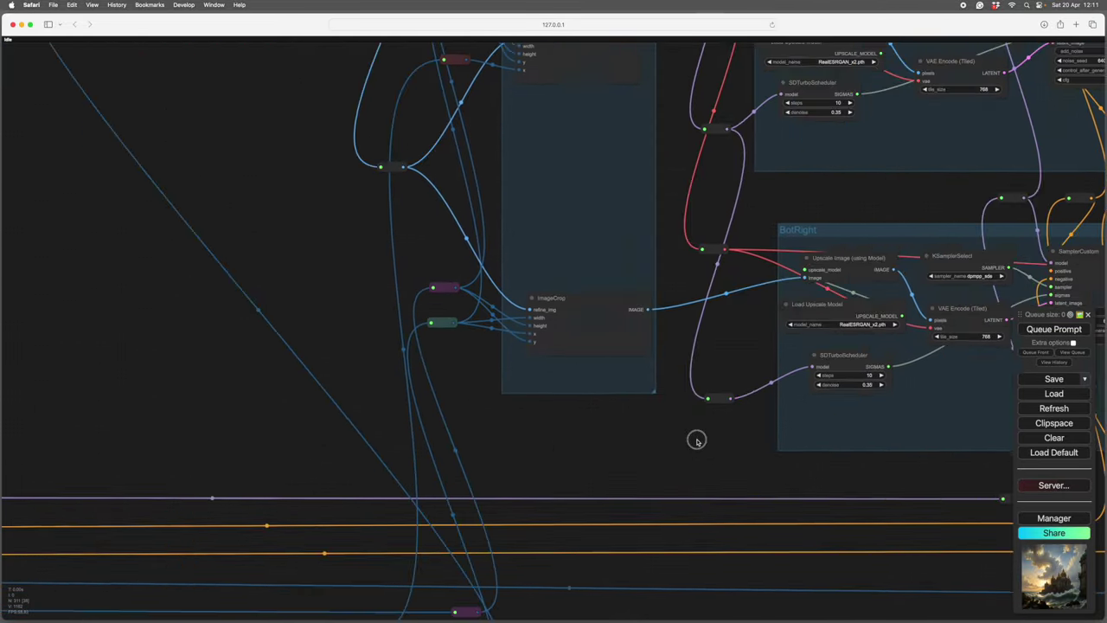
pyautogui.hscroll(-10, 372, 413)
pyautogui.hscroll(-8, 605, 411)
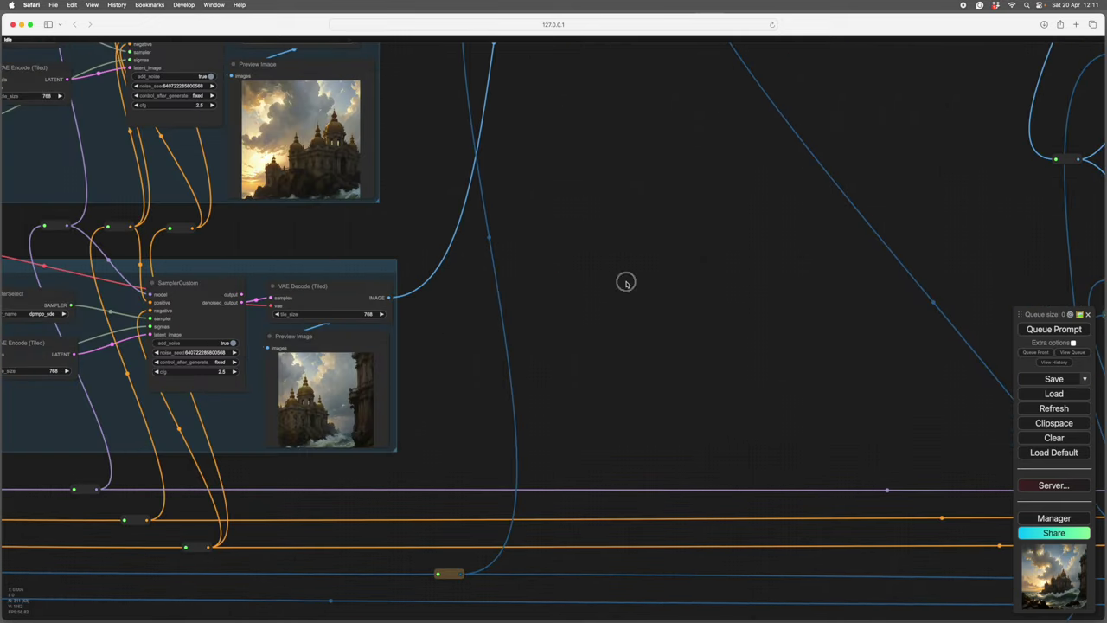
pyautogui.scroll(5, 605, 311)
pyautogui.scroll(10, 579, 330)
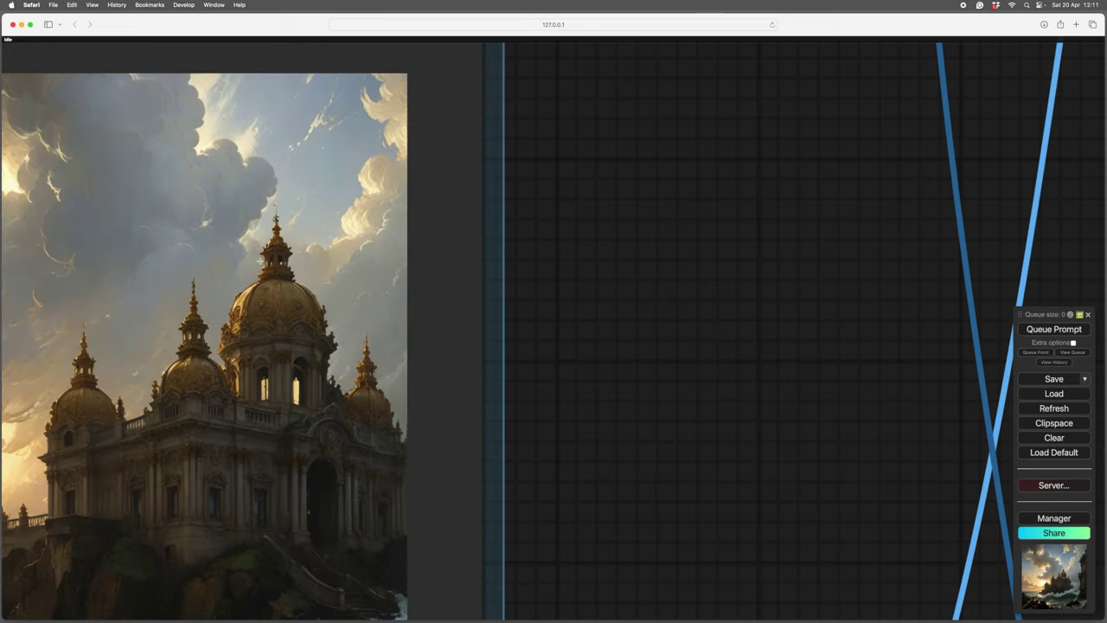
pyautogui.scroll(-15, 754, 339)
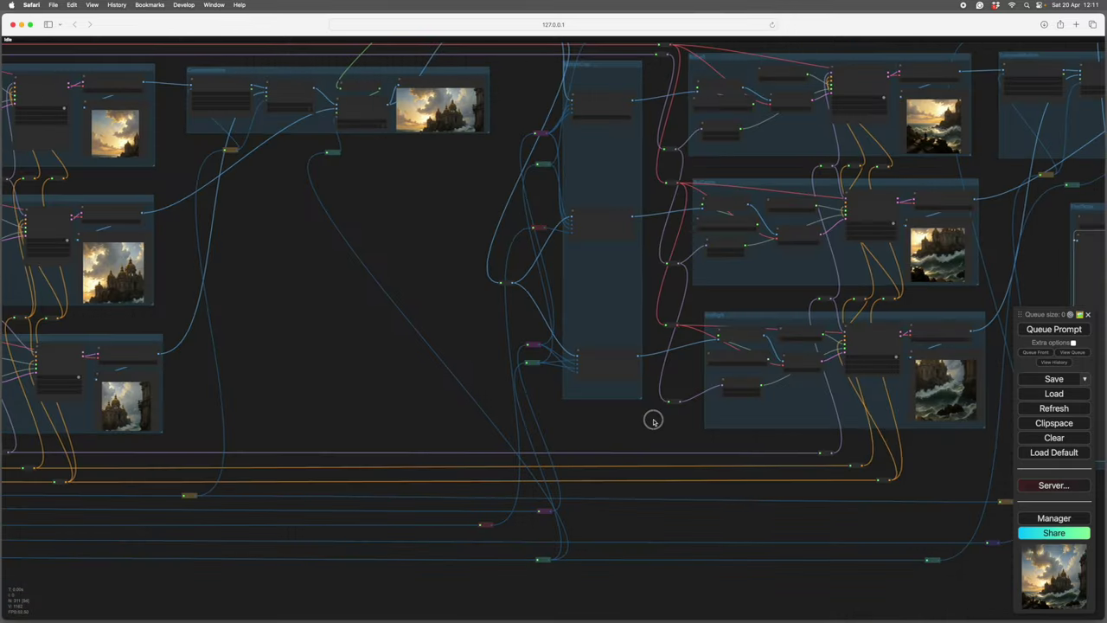
pyautogui.moveTo(654, 421); pyautogui.dragTo(520, 382)
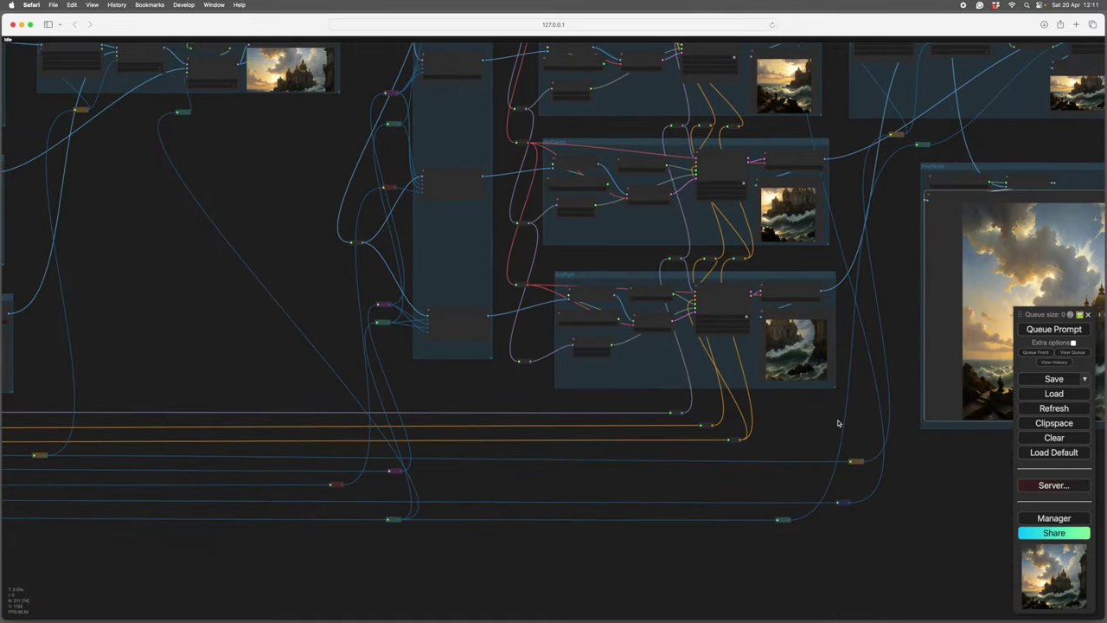
pyautogui.scroll(10, 830, 421)
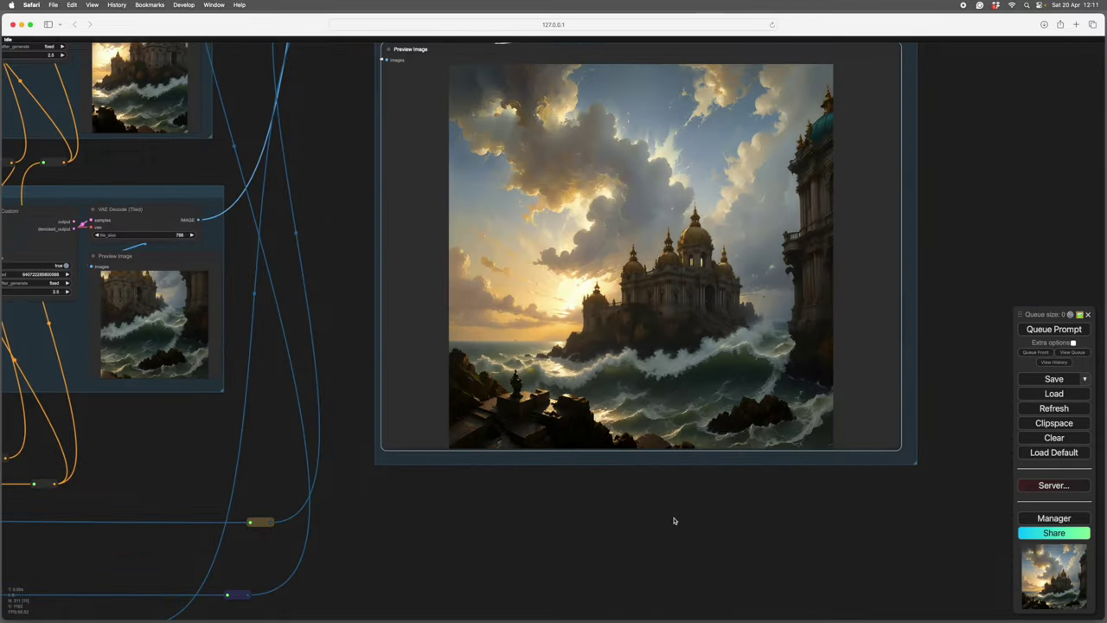
pyautogui.moveTo(674, 521); pyautogui.dragTo(642, 553)
pyautogui.scroll(3, 907, 342)
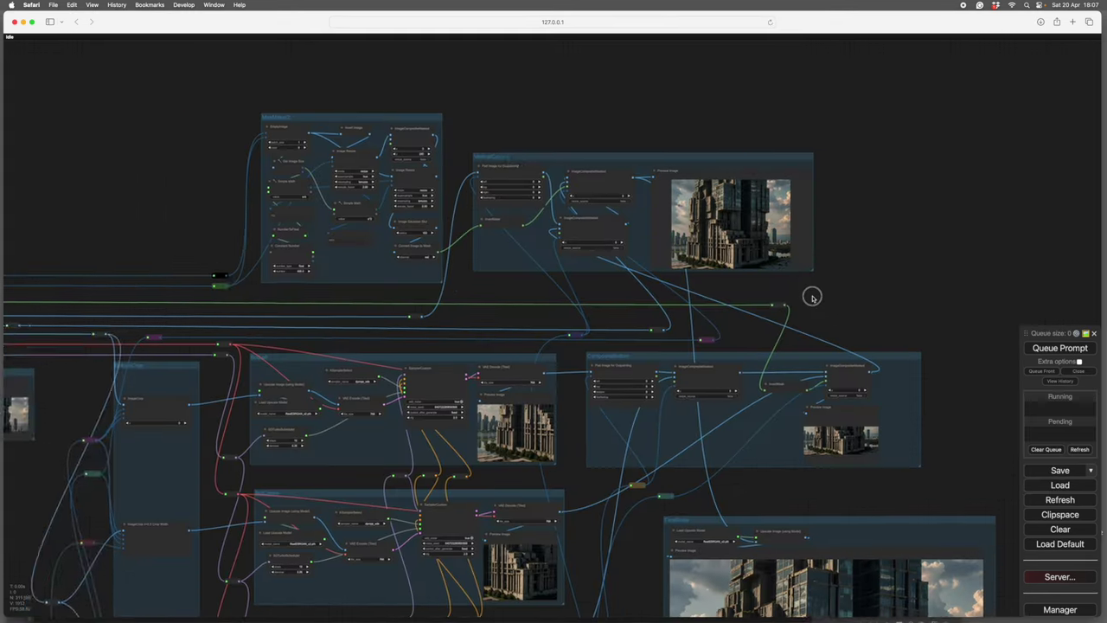
# Examine the MasMaker2 and VerticalComp groups in the ruined tower workflow, inspecting VerticalComp's combined preview for blending seams
pyautogui.moveTo(811, 297)
pyautogui.mouseDown()
pyautogui.moveTo(747, 291)
pyautogui.moveTo(774, 311)
pyautogui.moveTo(764, 322)
pyautogui.moveTo(827, 338)
pyautogui.mouseUp()
pyautogui.scroll(4, 763, 322)
pyautogui.moveTo(745, 327); pyautogui.dragTo(812, 334)
pyautogui.moveTo(529, 339)
pyautogui.mouseDown()
pyautogui.moveTo(425, 223)
pyautogui.moveTo(394, 263)
pyautogui.moveTo(763, 320)
pyautogui.moveTo(470, 323)
pyautogui.mouseUp()
pyautogui.scroll(2, 955, 286)
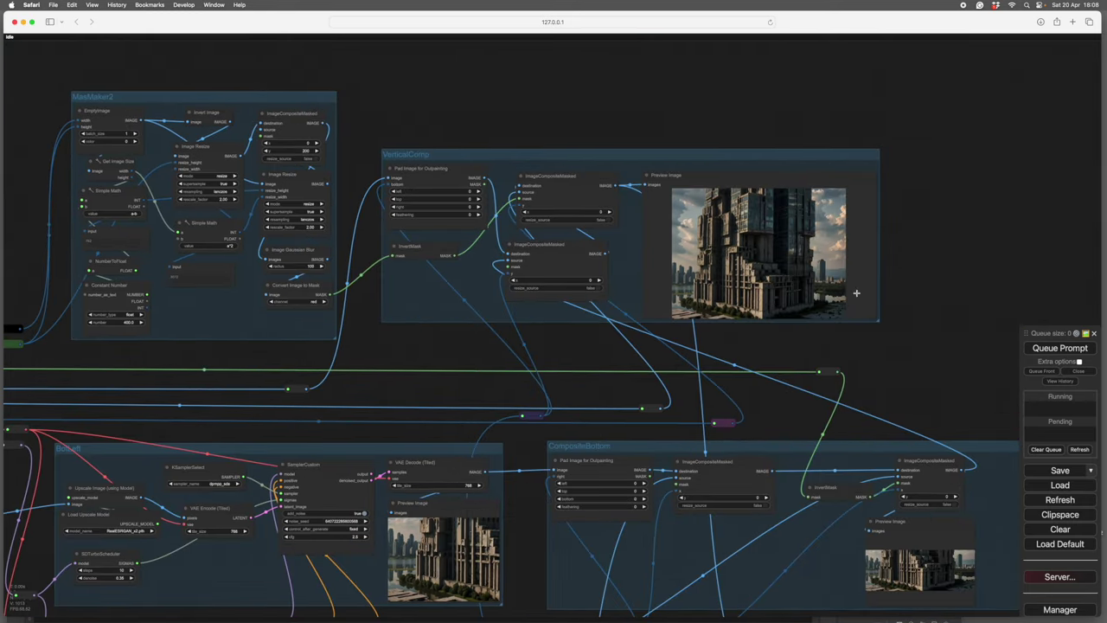
pyautogui.scroll(15, 799, 269)
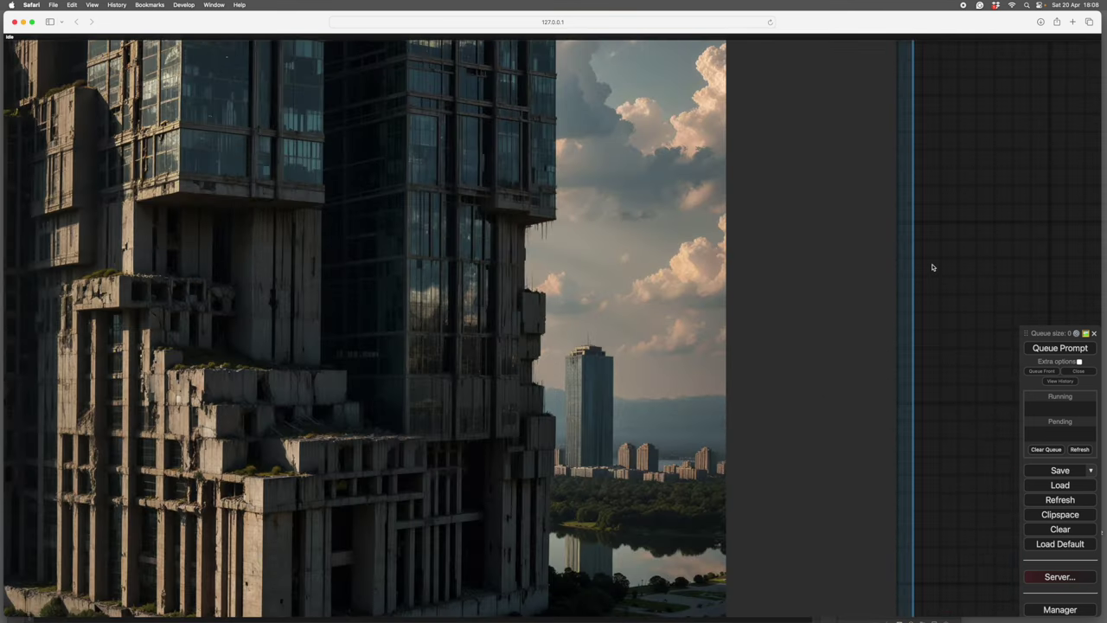
pyautogui.scroll(-8, 962, 260)
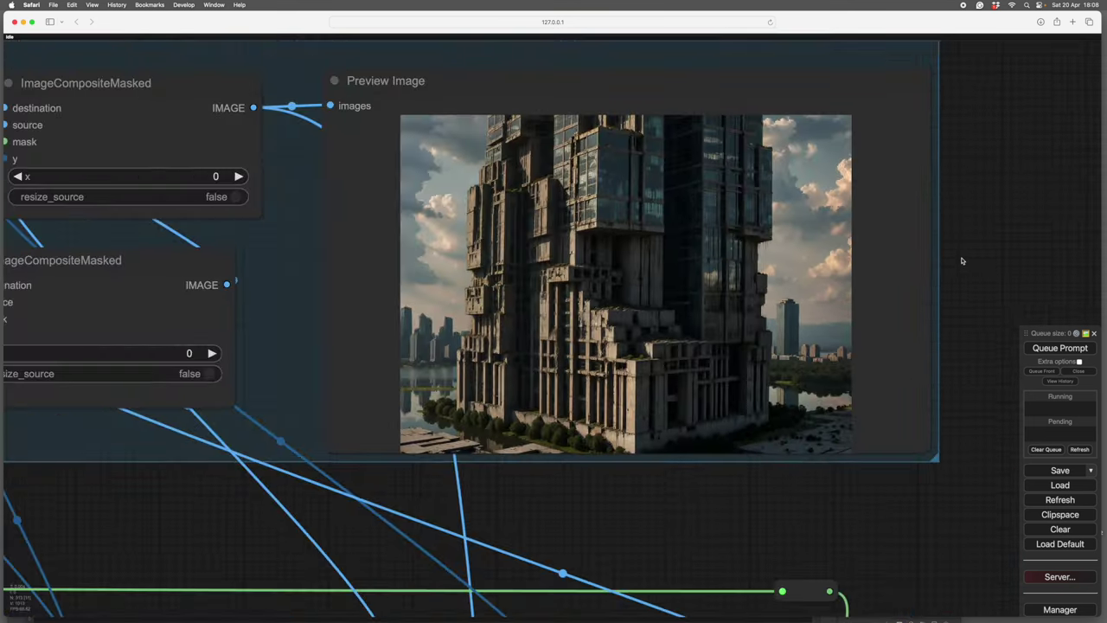
pyautogui.scroll(-10, 358, 470)
# Inspect the refine group, the Load Image source and the TopLeft tile's preview detail in the tower workflow
pyautogui.hscroll(-10, 528, 264)
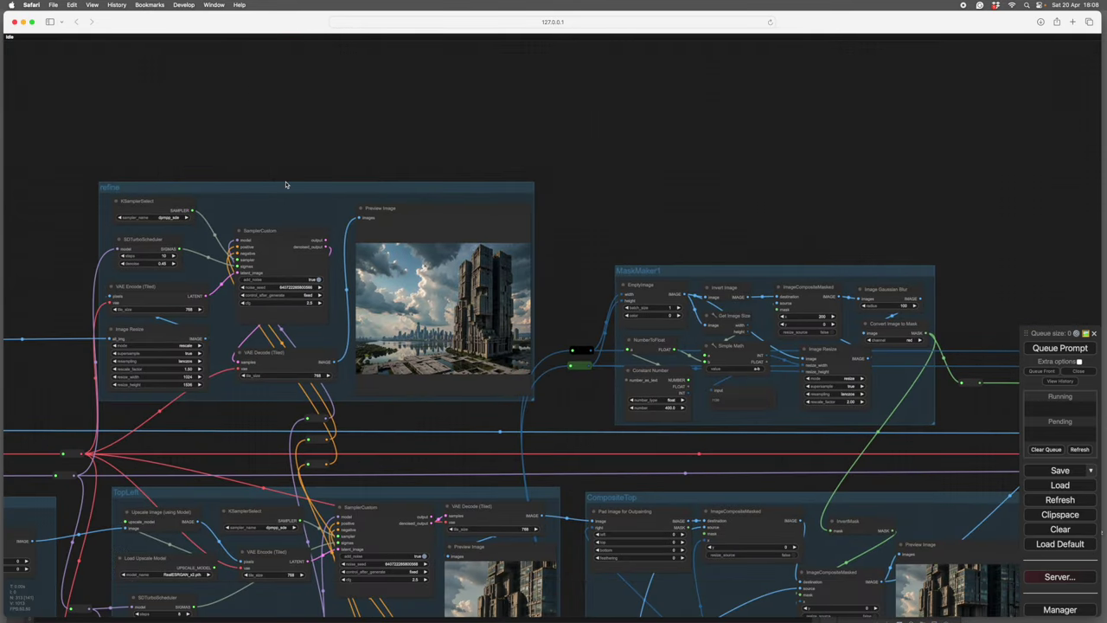
pyautogui.hscroll(-2, 365, 342)
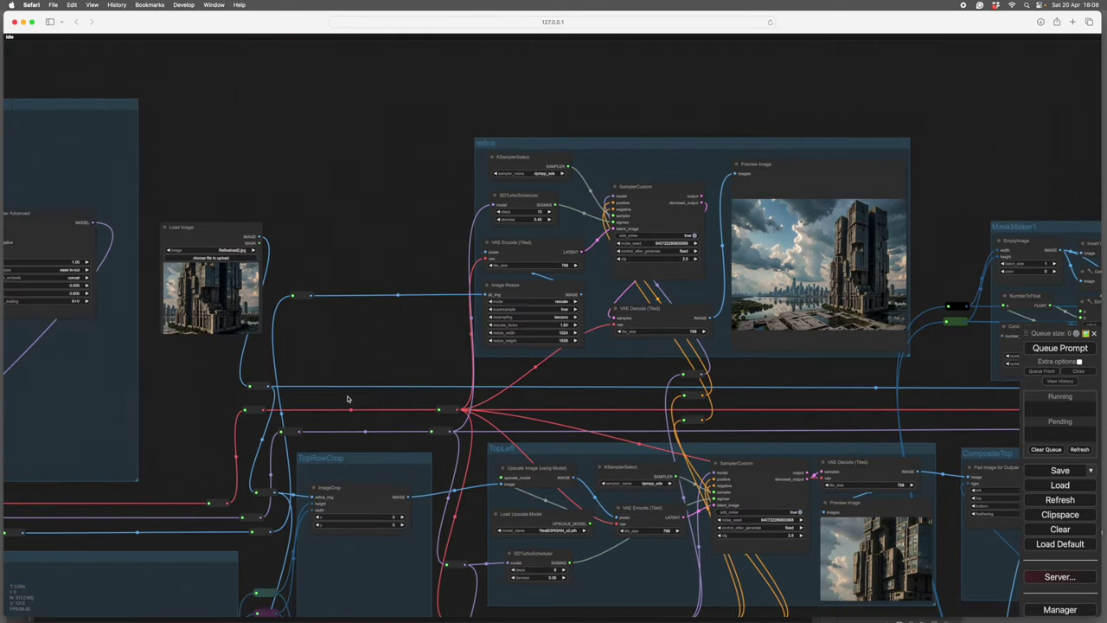
pyautogui.scroll(15, 536, 325)
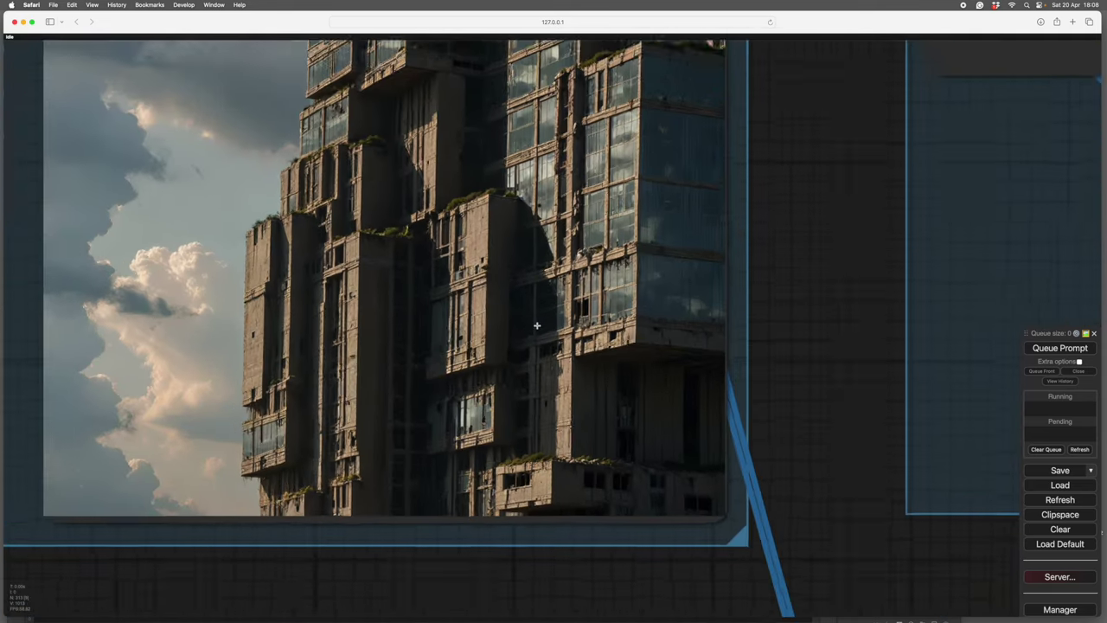
pyautogui.scroll(1, 536, 325)
pyautogui.scroll(-18, 536, 325)
# Follow the tower workflow from MiddleCrops through the middle tiles, CompositeMiddle and the bottom-row groups to FinalScale
pyautogui.moveTo(952, 431); pyautogui.dragTo(491, 406)
pyautogui.moveTo(833, 427); pyautogui.dragTo(263, 425)
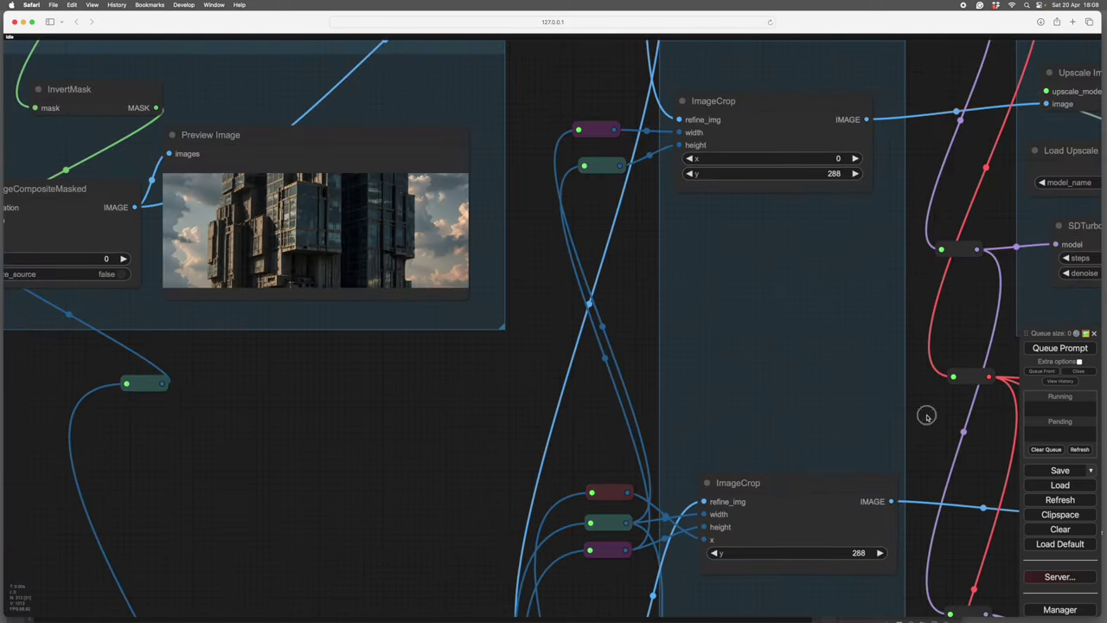
pyautogui.hscroll(10, 921, 415)
pyautogui.scroll(-5, 860, 310)
pyautogui.hscroll(10, 860, 310)
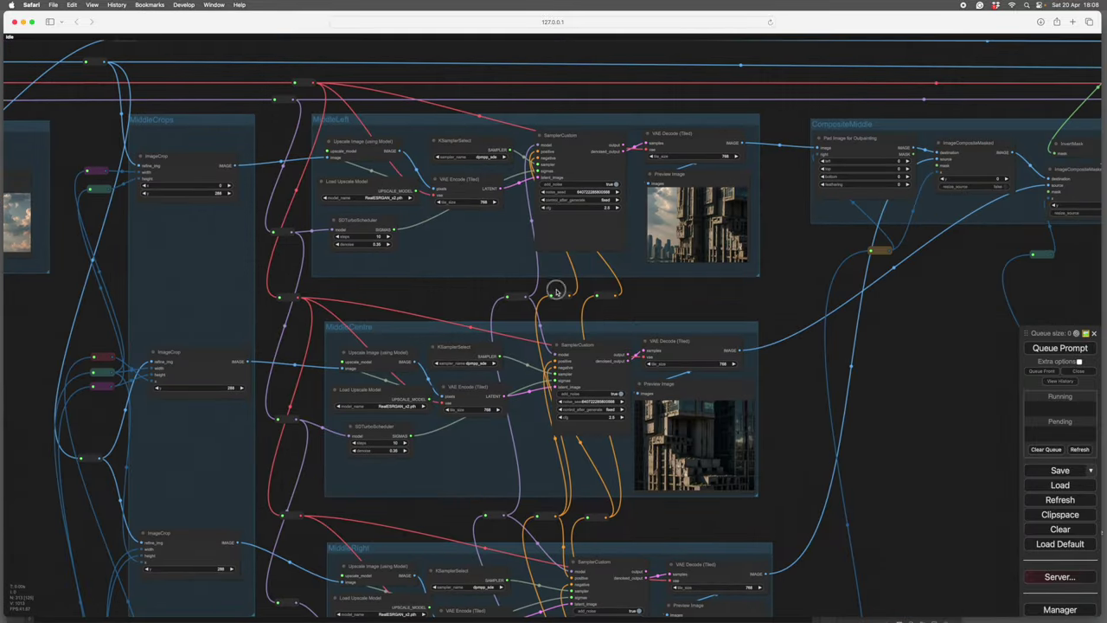
pyautogui.hscroll(8, 821, 341)
pyautogui.scroll(-4, 581, 366)
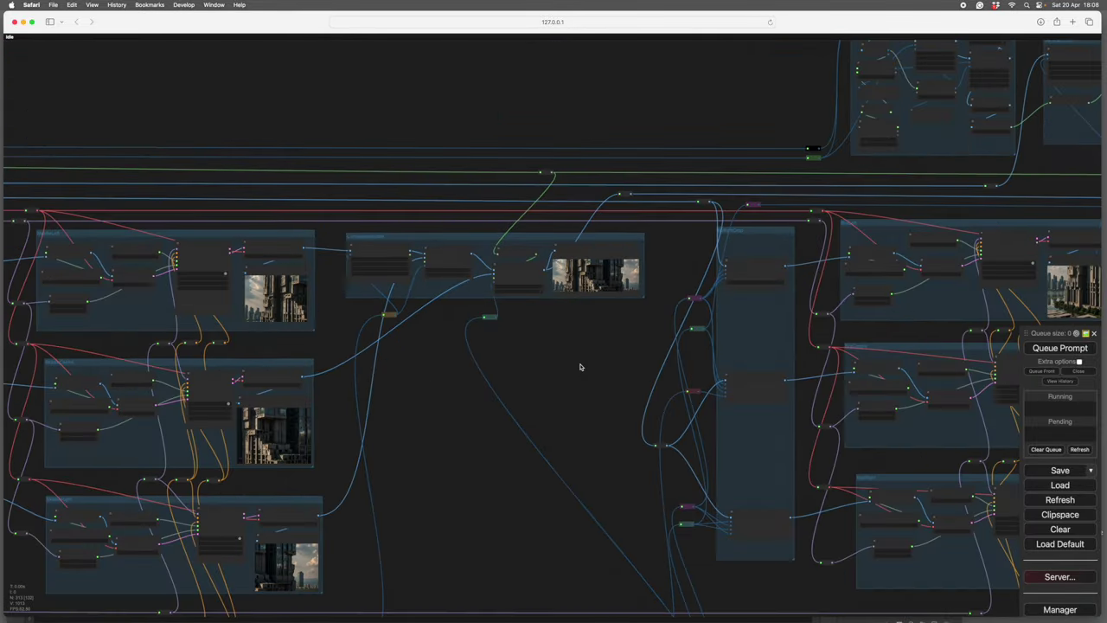
pyautogui.moveTo(581, 367); pyautogui.dragTo(34, 286)
pyautogui.moveTo(1008, 471); pyautogui.dragTo(869, 441)
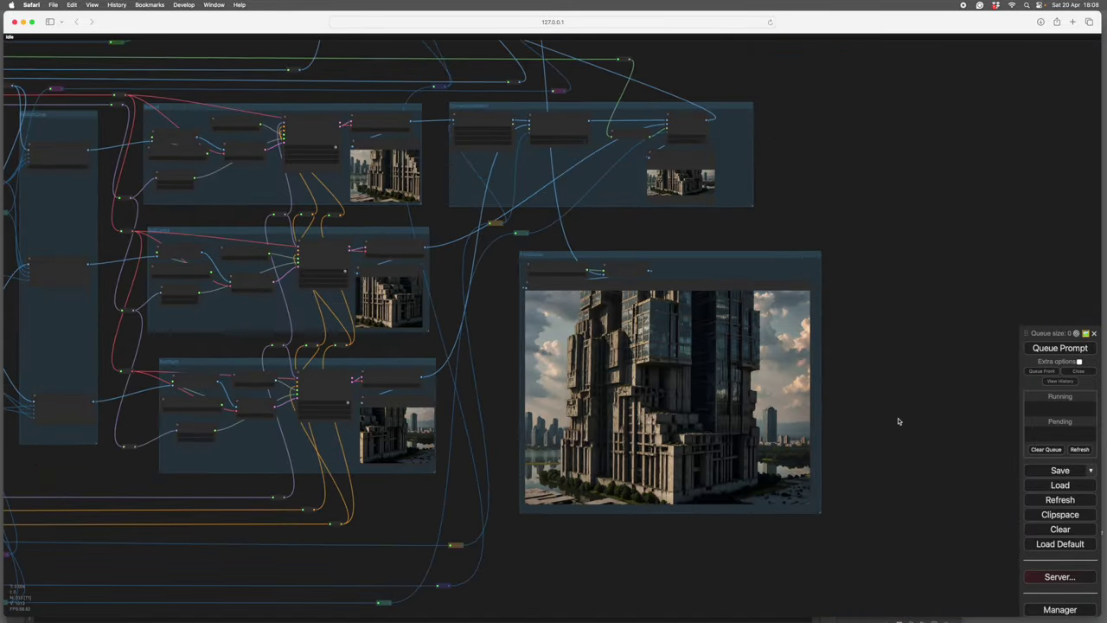
# Examine the FinalScale preview of the ruined tower both as a whole and in close-up detail
pyautogui.scroll(2, 911, 418)
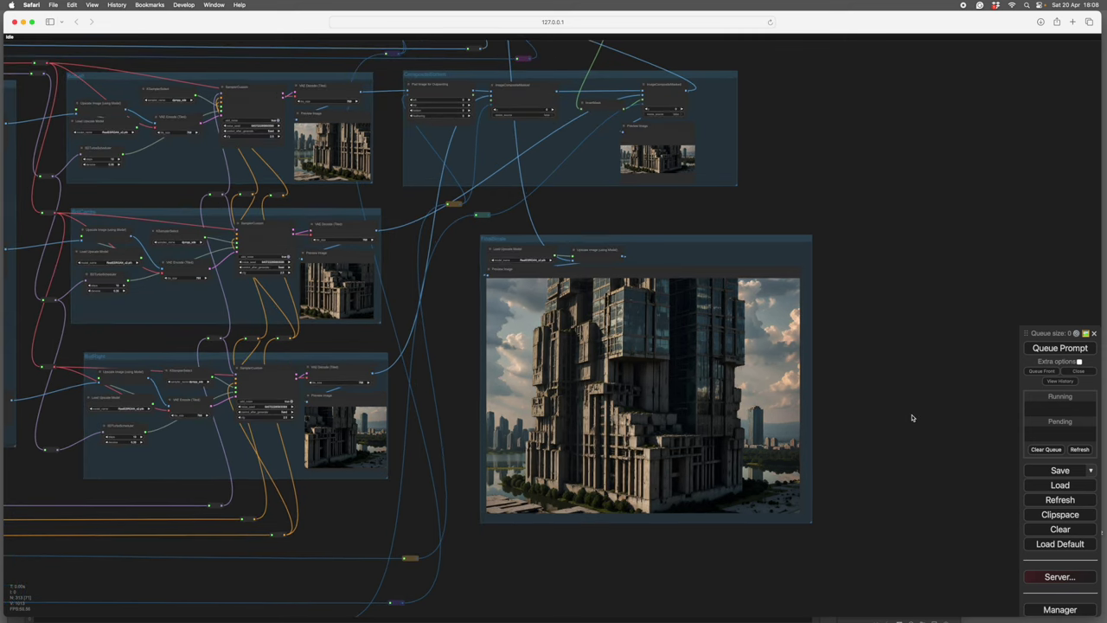
pyautogui.hscroll(-3, 912, 418)
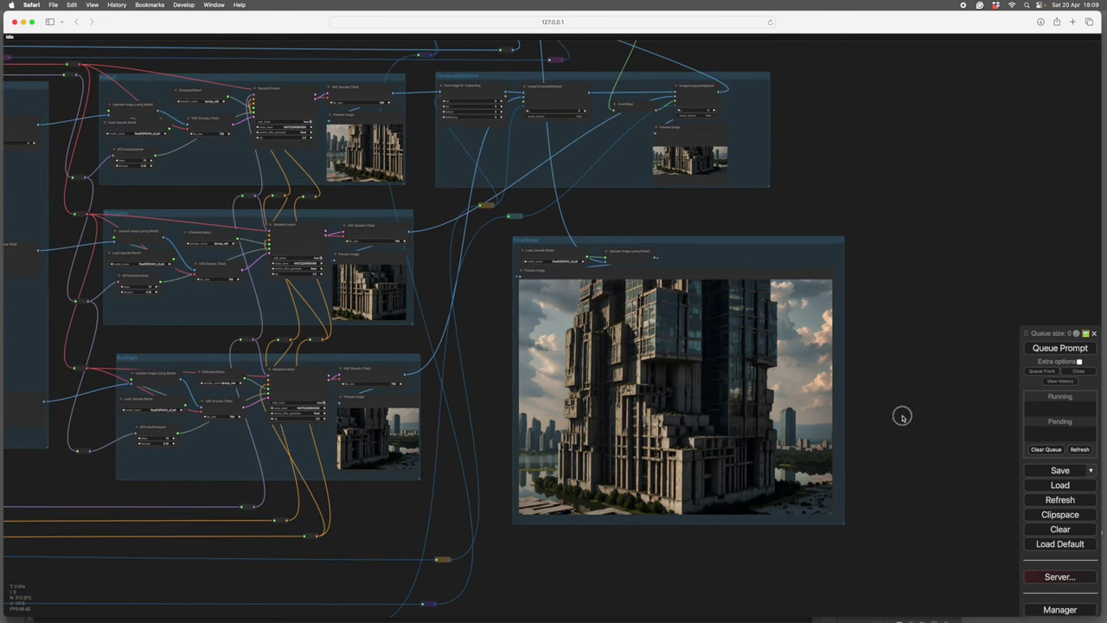
pyautogui.scroll(10, 812, 421)
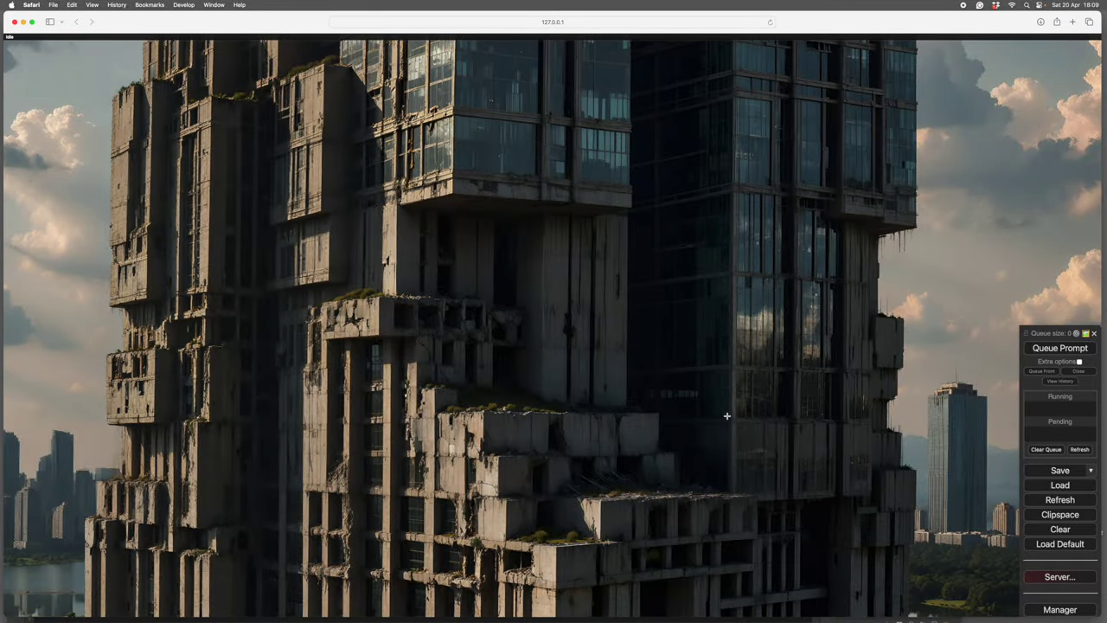
pyautogui.scroll(-8, 726, 416)
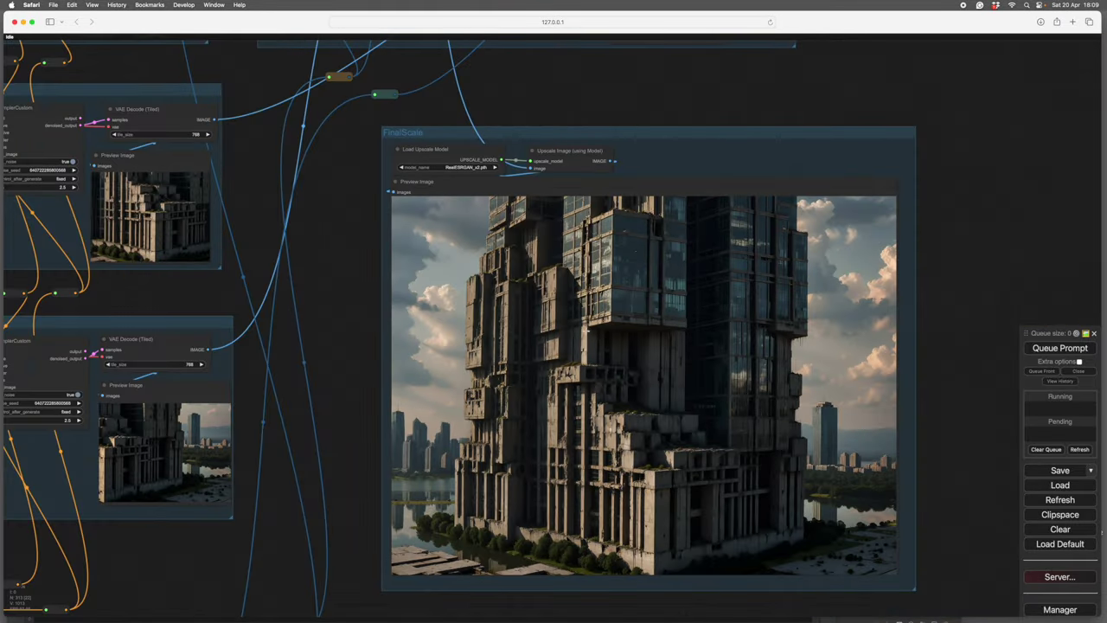
pyautogui.scroll(-5, 927, 406)
pyautogui.scroll(4, 942, 415)
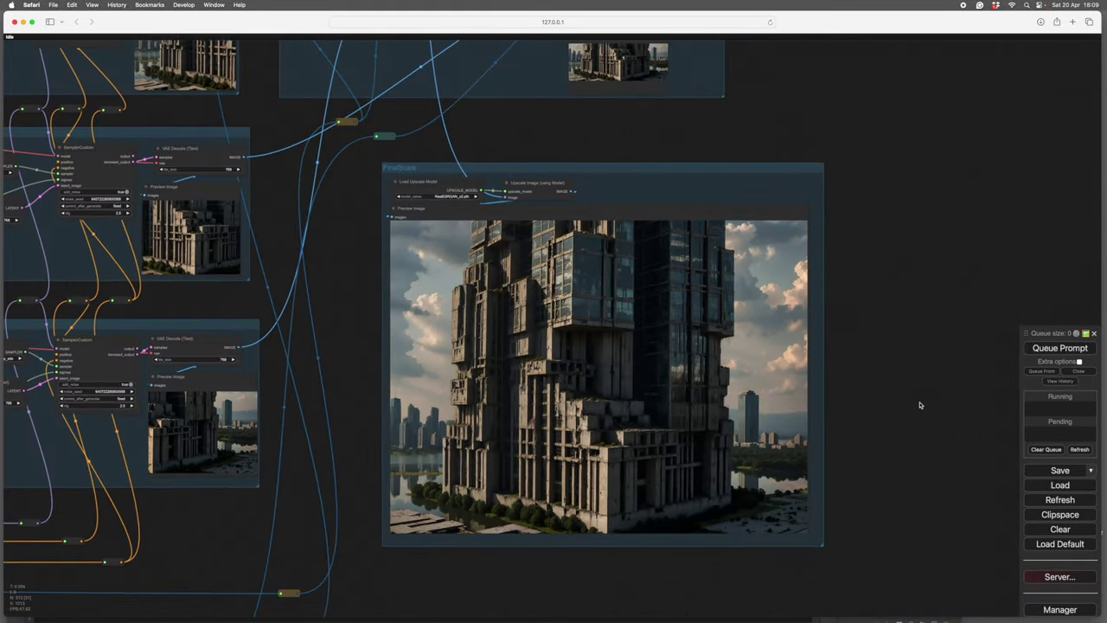
pyautogui.scroll(-3, 886, 361)
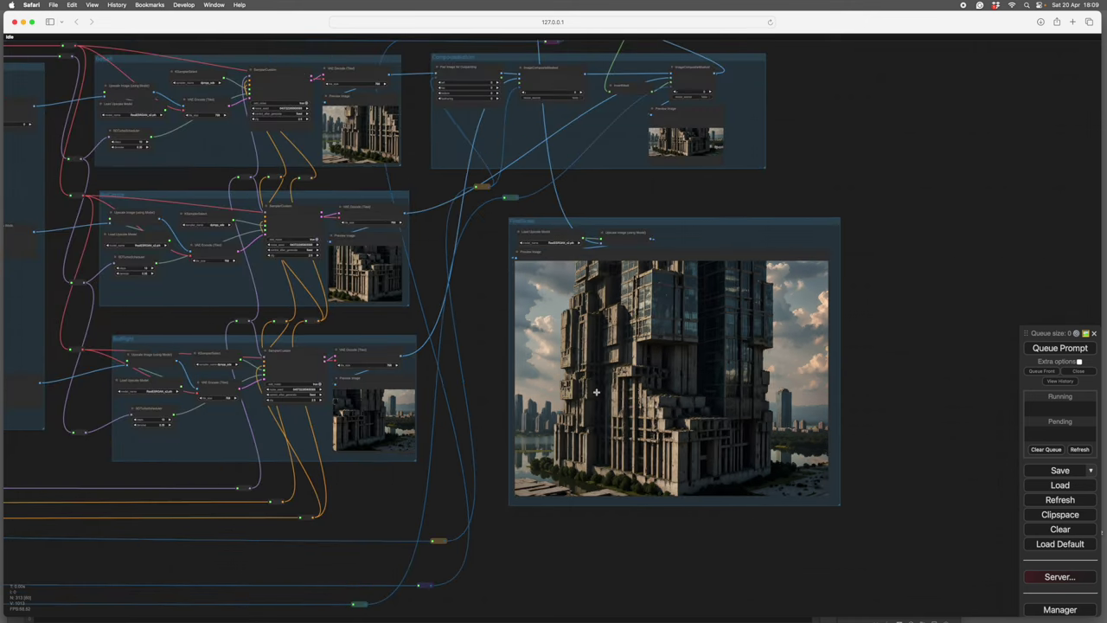
pyautogui.scroll(3, 938, 418)
pyautogui.scroll(2, 917, 423)
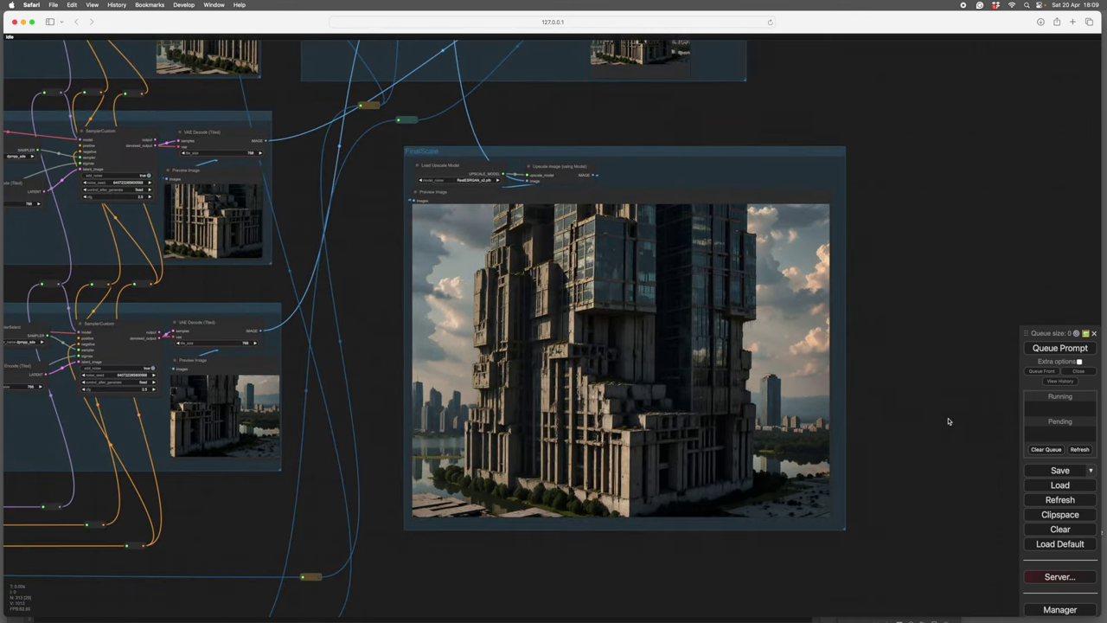
pyautogui.scroll(-2, 947, 420)
pyautogui.scroll(5, 947, 420)
pyautogui.hscroll(-2, 983, 420)
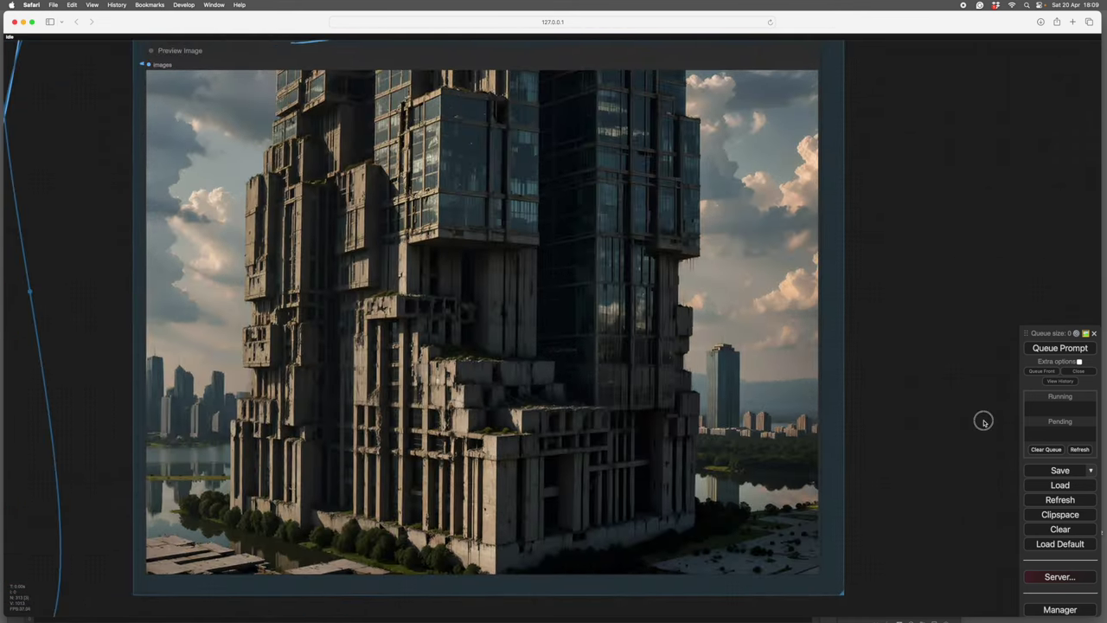
# View the FinalScale preview of the ruined tower, and the palace workflow's FinalScale preview and overall graph
pyautogui.scroll(-2, 969, 419)
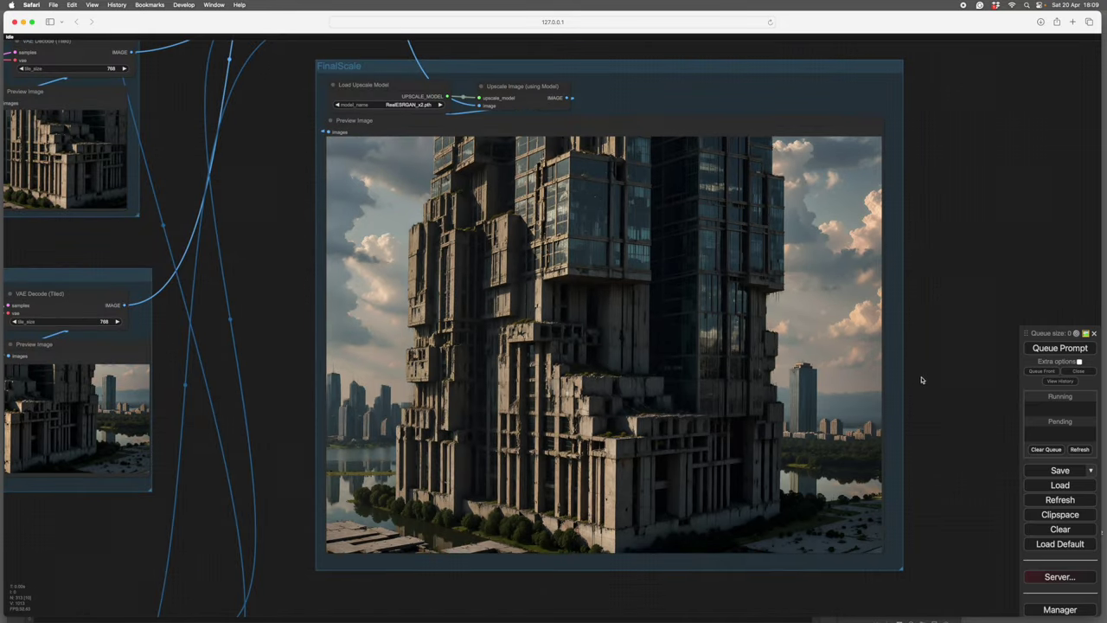
pyautogui.scroll(-3, 964, 388)
pyautogui.scroll(2, 941, 415)
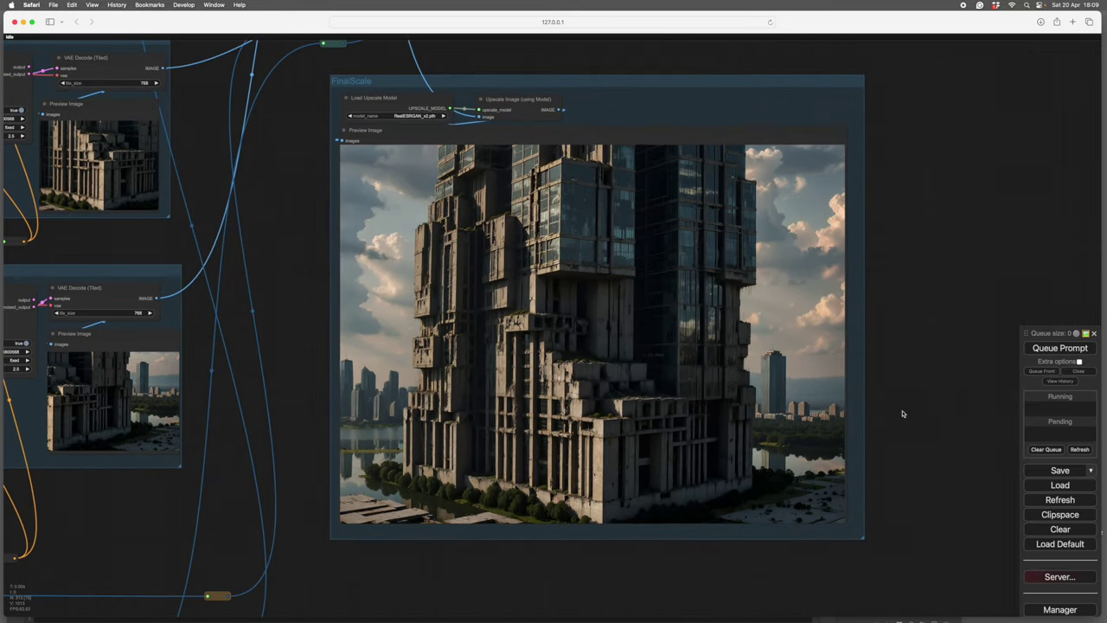
pyautogui.scroll(-2, 906, 412)
pyautogui.scroll(-4, 916, 415)
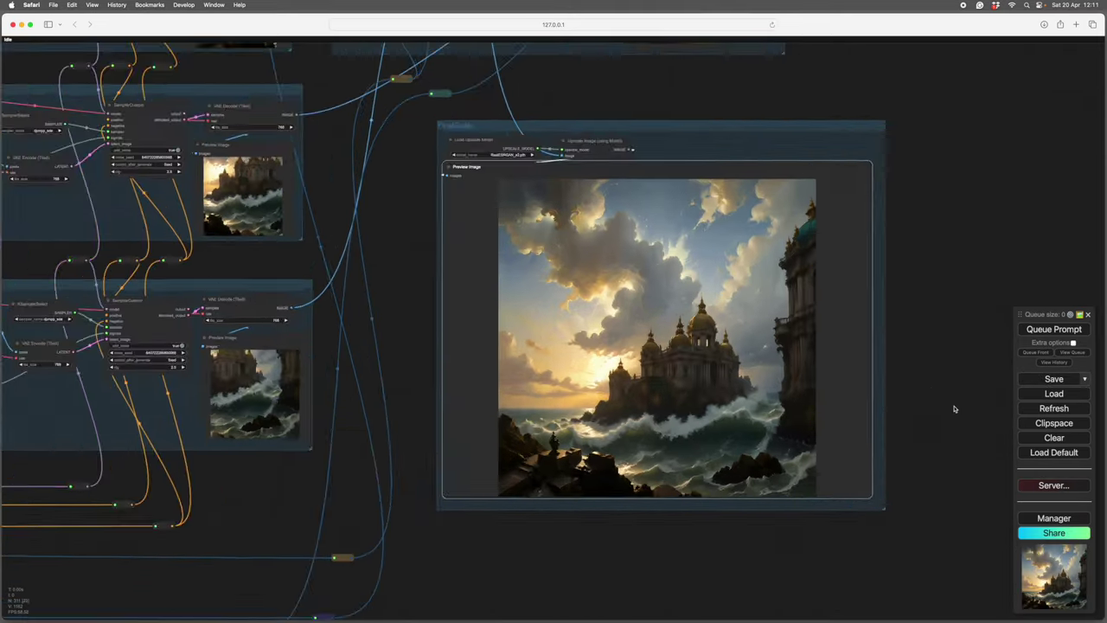
pyautogui.scroll(-2, 954, 408)
pyautogui.moveTo(954, 407); pyautogui.dragTo(971, 400)
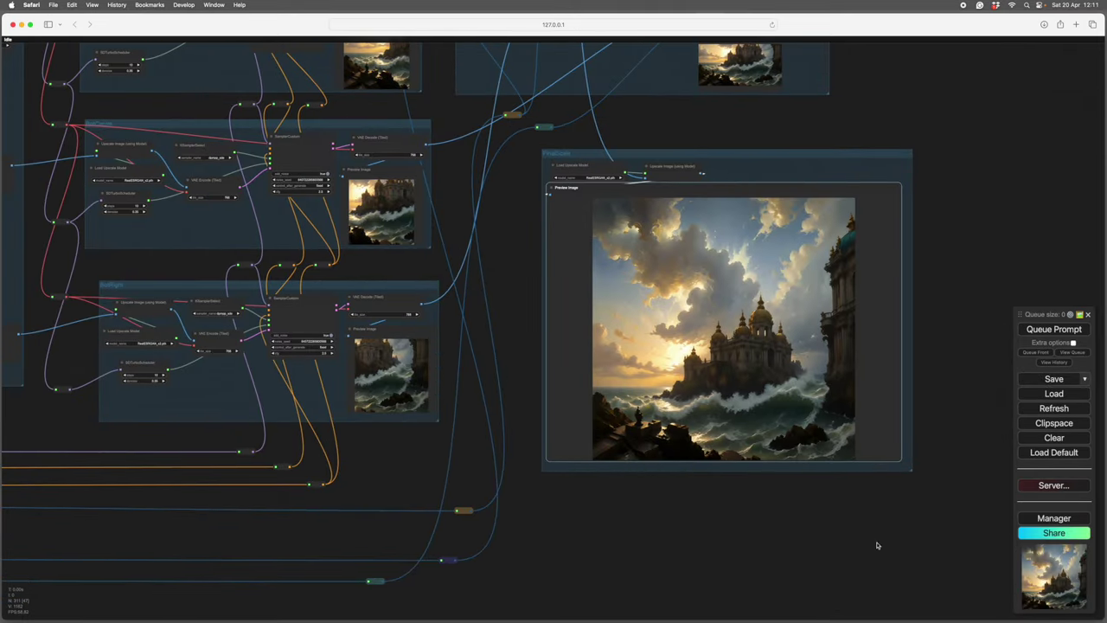
pyautogui.scroll(-3, 877, 545)
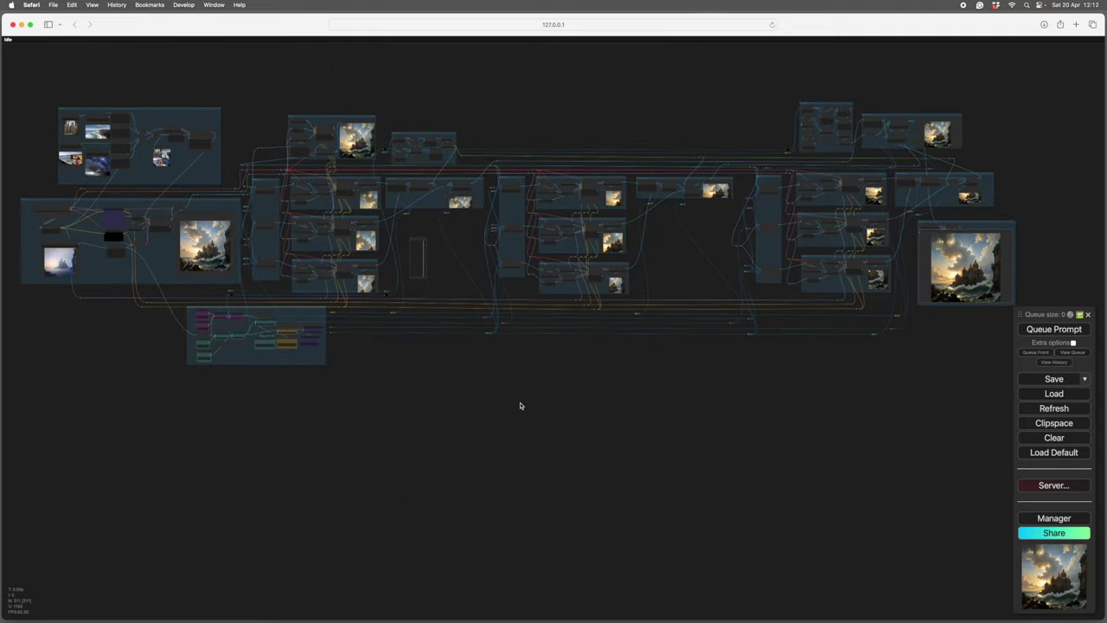
# Disable every group of the palace workflow in the Fast Groups Muter node, from MasMaker2 through Math
pyautogui.moveTo(519, 403); pyautogui.dragTo(664, 486)
pyautogui.scroll(5, 663, 486)
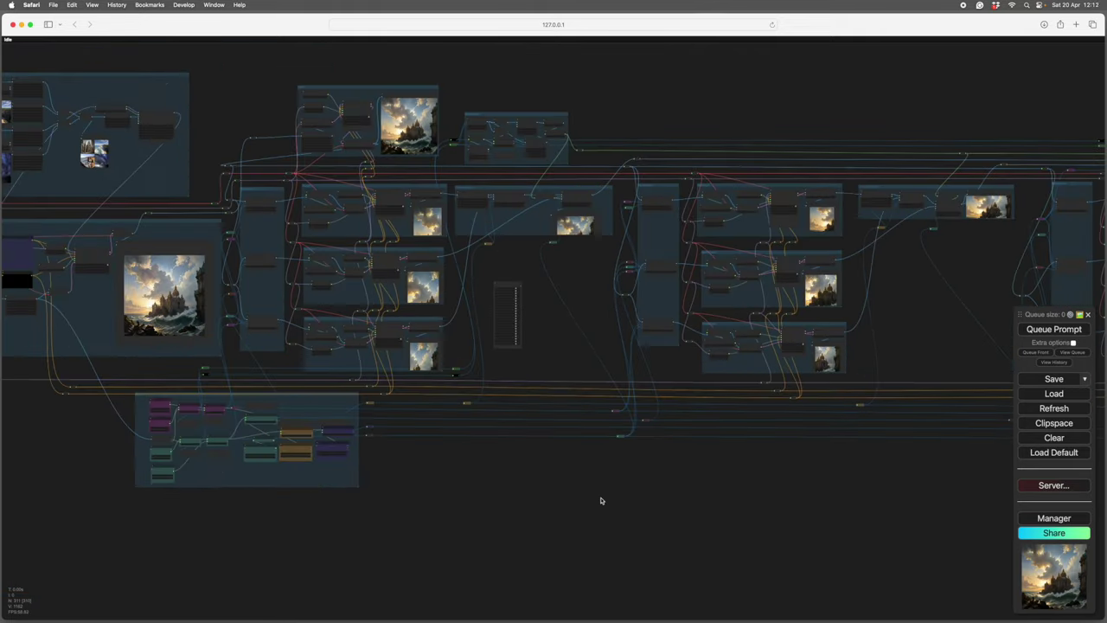
pyautogui.scroll(5, 601, 500)
pyautogui.moveTo(554, 286); pyautogui.dragTo(592, 429)
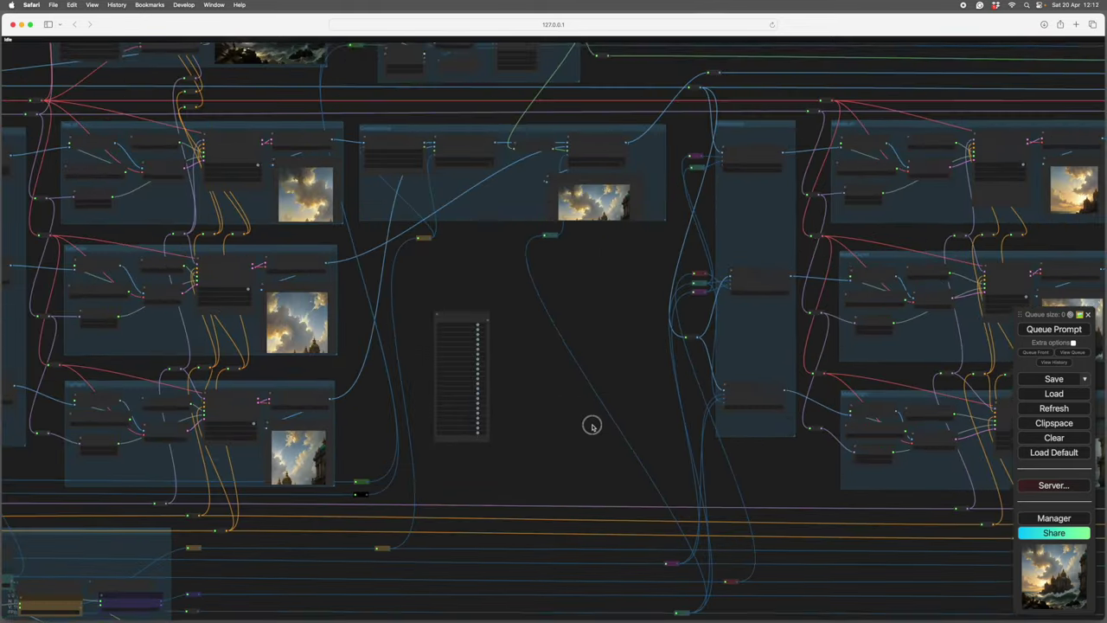
pyautogui.scroll(6, 592, 429)
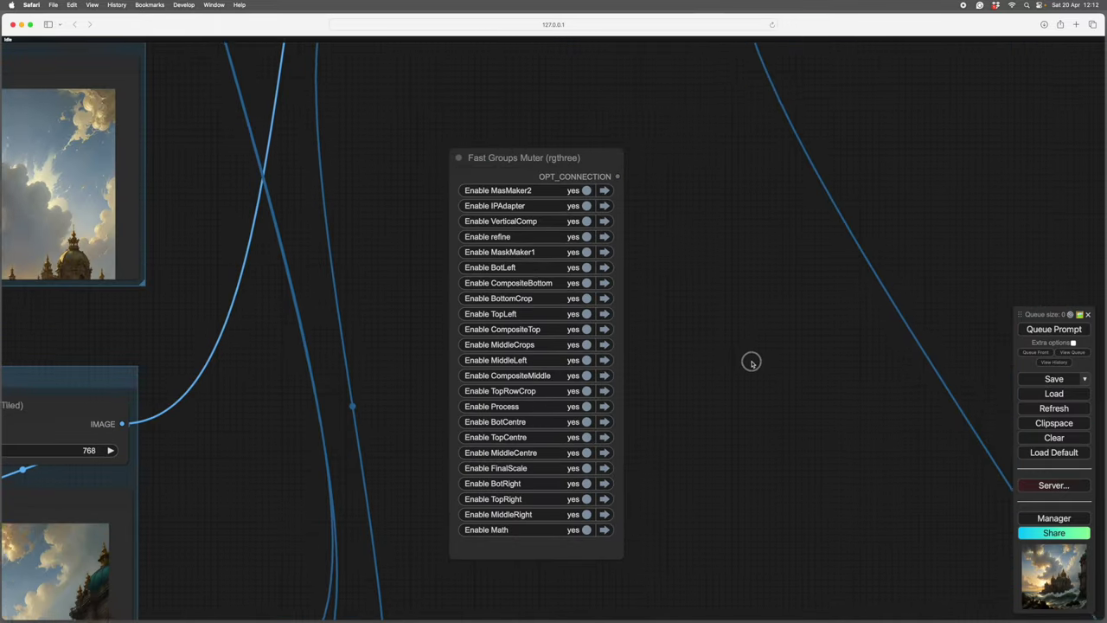
pyautogui.moveTo(749, 361); pyautogui.dragTo(770, 344)
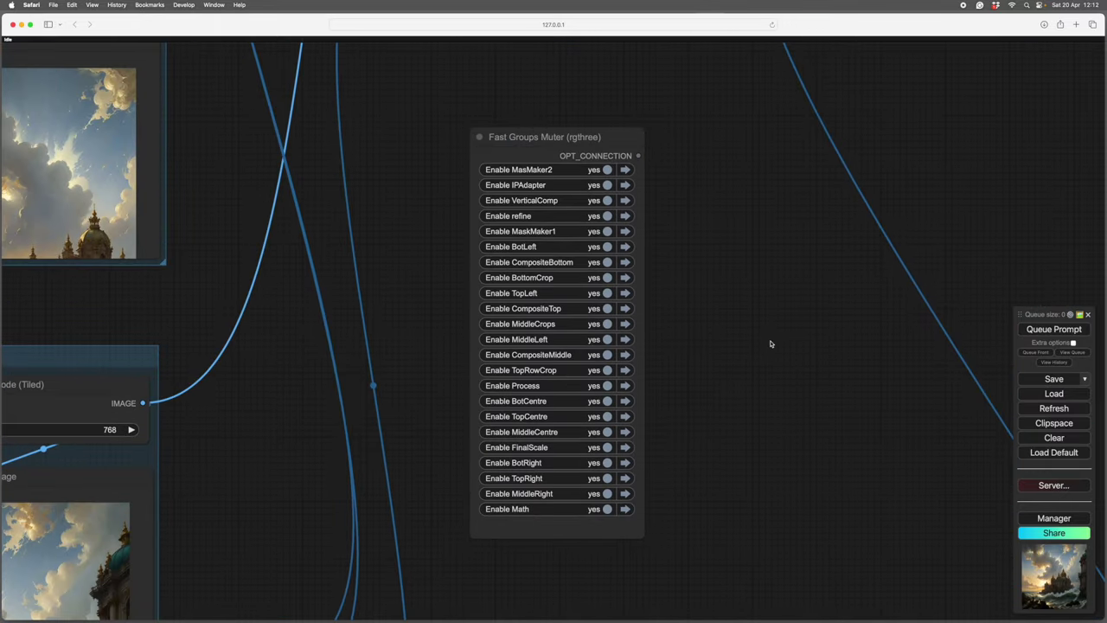
pyautogui.moveTo(773, 260); pyautogui.dragTo(770, 265)
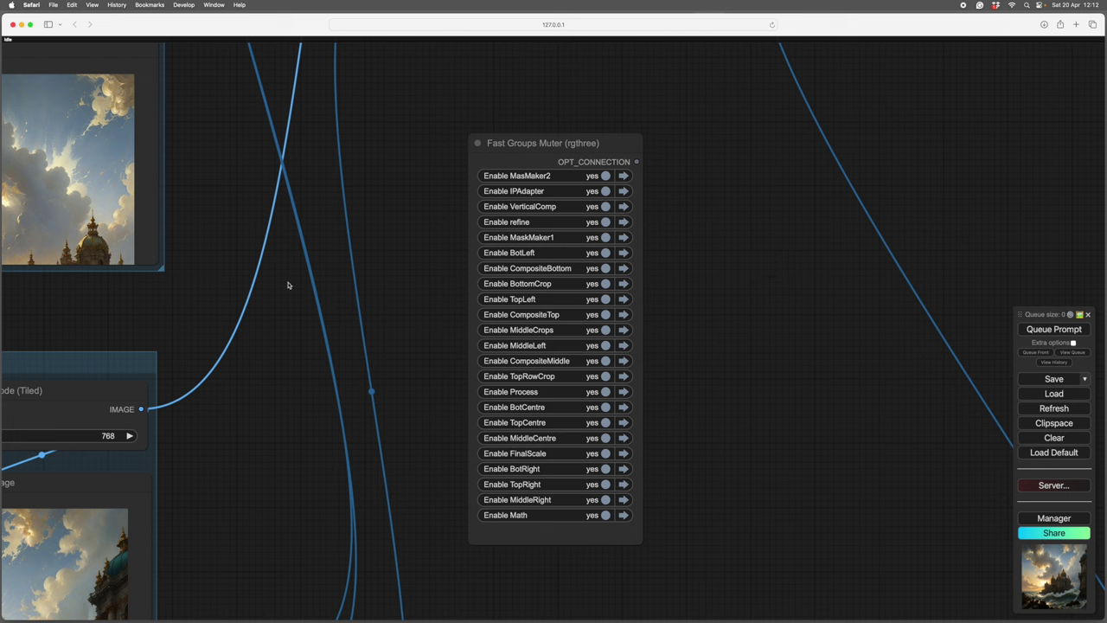
pyautogui.click(605, 176)
pyautogui.moveTo(605, 191); pyautogui.dragTo(606, 516)
pyautogui.moveTo(735, 346); pyautogui.dragTo(770, 346)
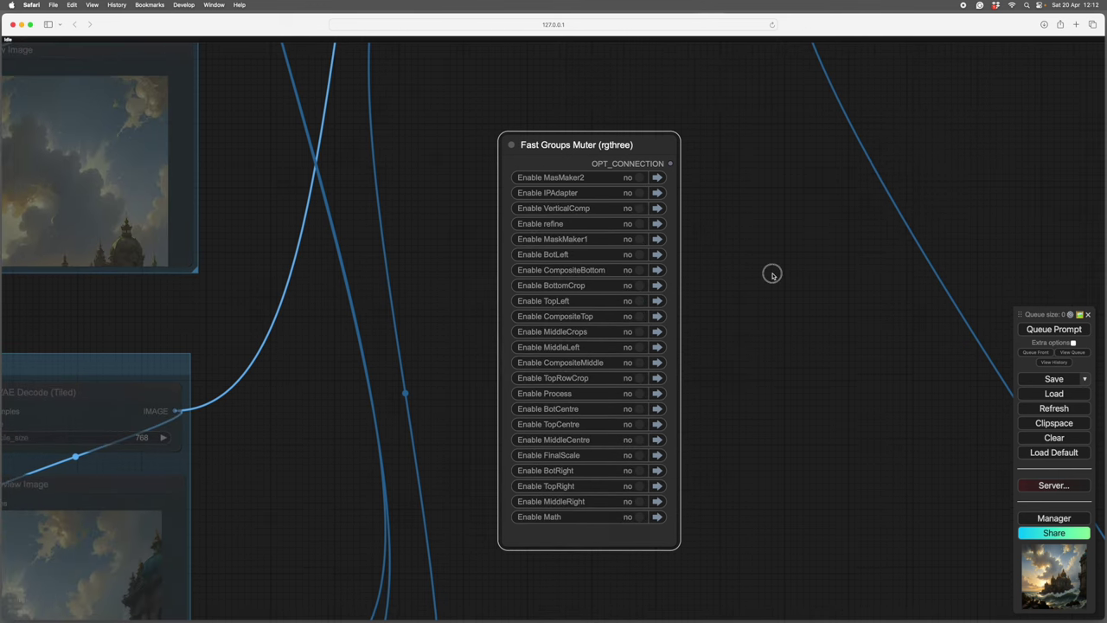
# Enable only the IPAdapter and Process groups in the Fast Groups Muter
pyautogui.moveTo(770, 274); pyautogui.dragTo(780, 281)
pyautogui.click(649, 200)
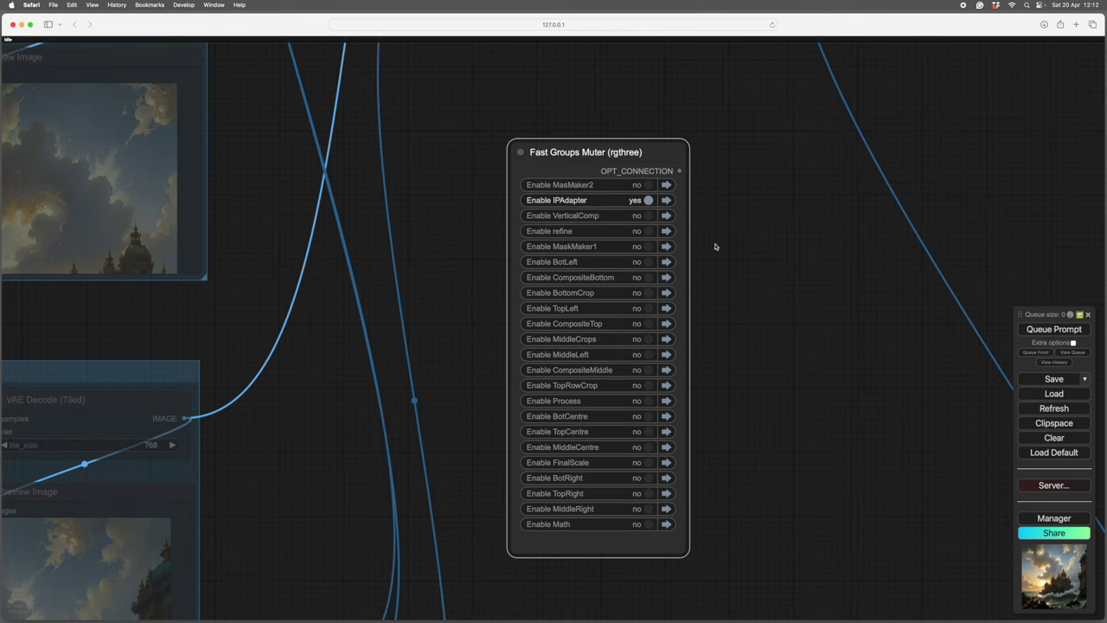
pyautogui.scroll(-5, 744, 260)
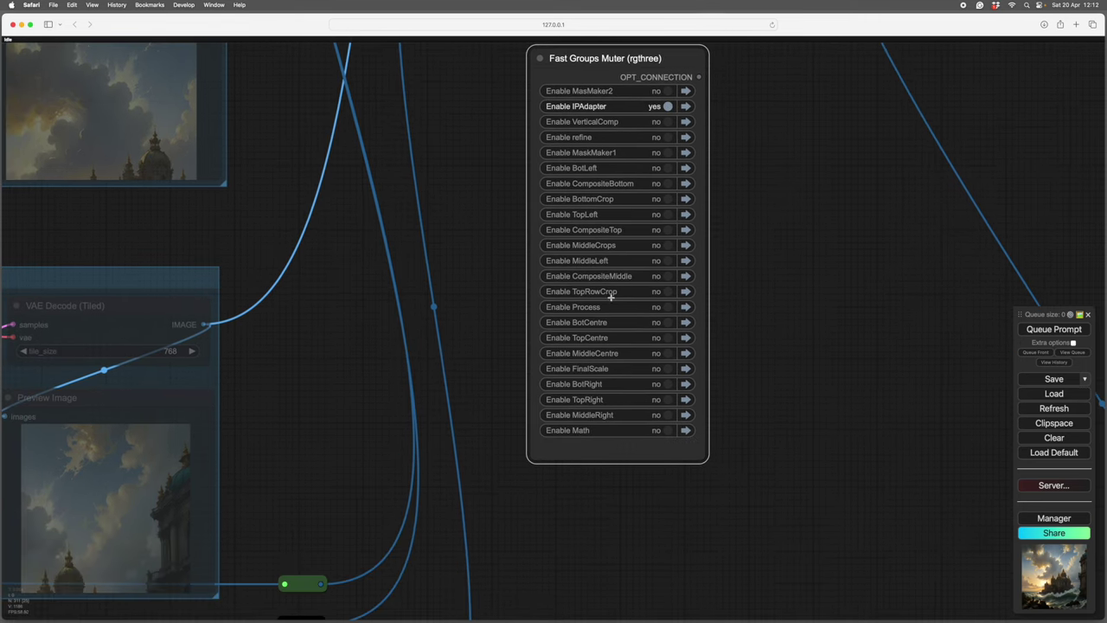
pyautogui.click(666, 307)
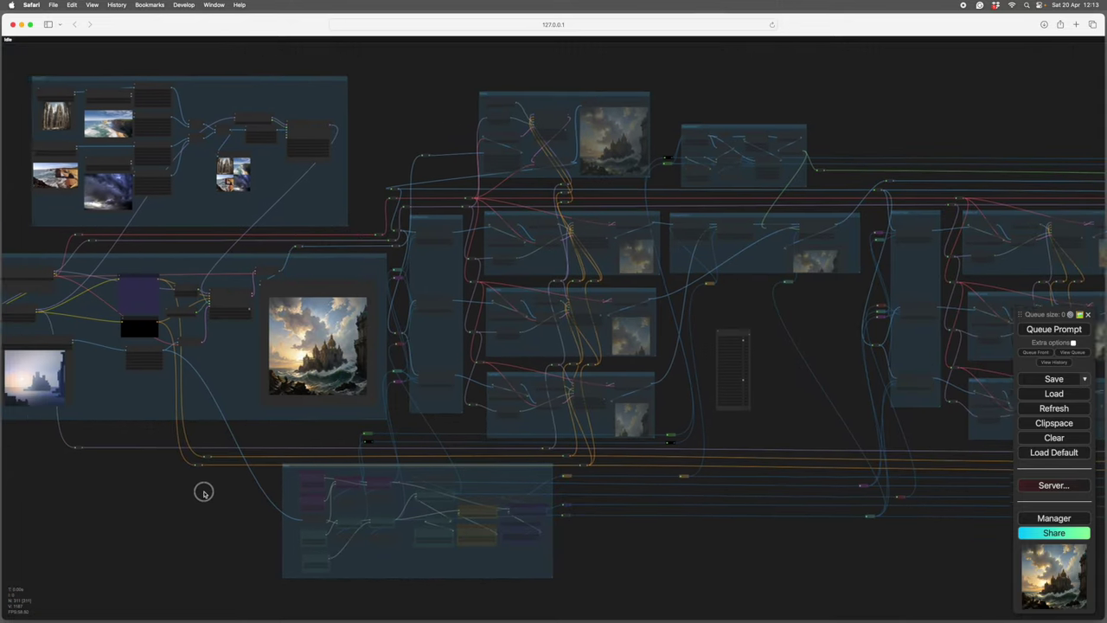
# Replace the coastal cliff reference in the IPAdapter group's upper second Load Image node with the colourful fractal spiral image
pyautogui.scroll(5, 452, 535)
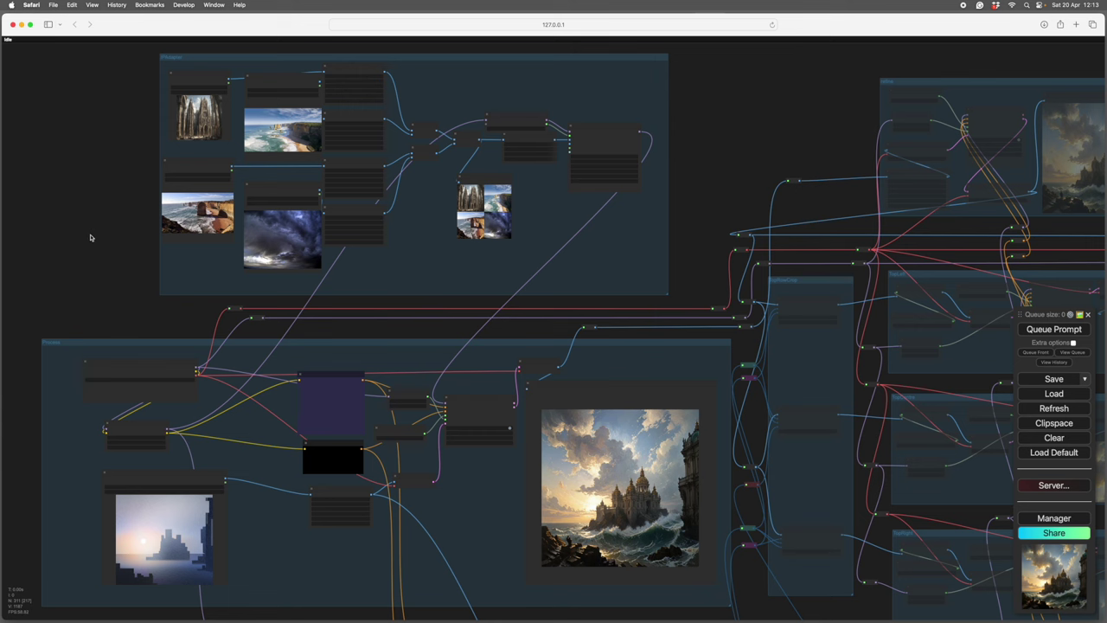
pyautogui.scroll(3, 90, 237)
pyautogui.scroll(5, 99, 239)
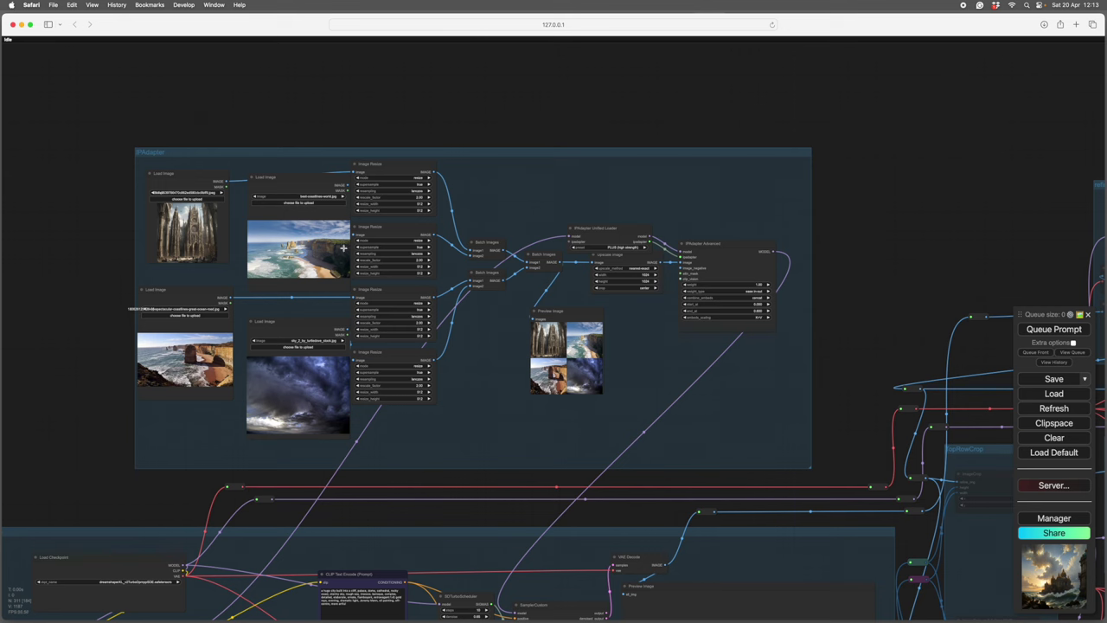
pyautogui.click(301, 202)
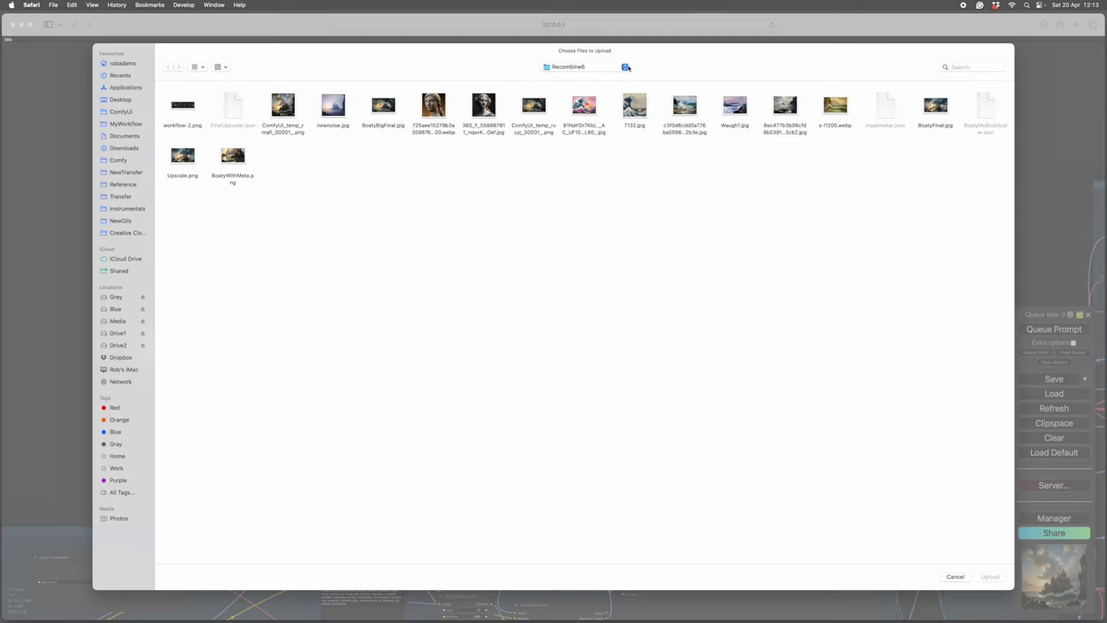
pyautogui.press('Escape')
pyautogui.moveTo(853, 416); pyautogui.dragTo(967, 403)
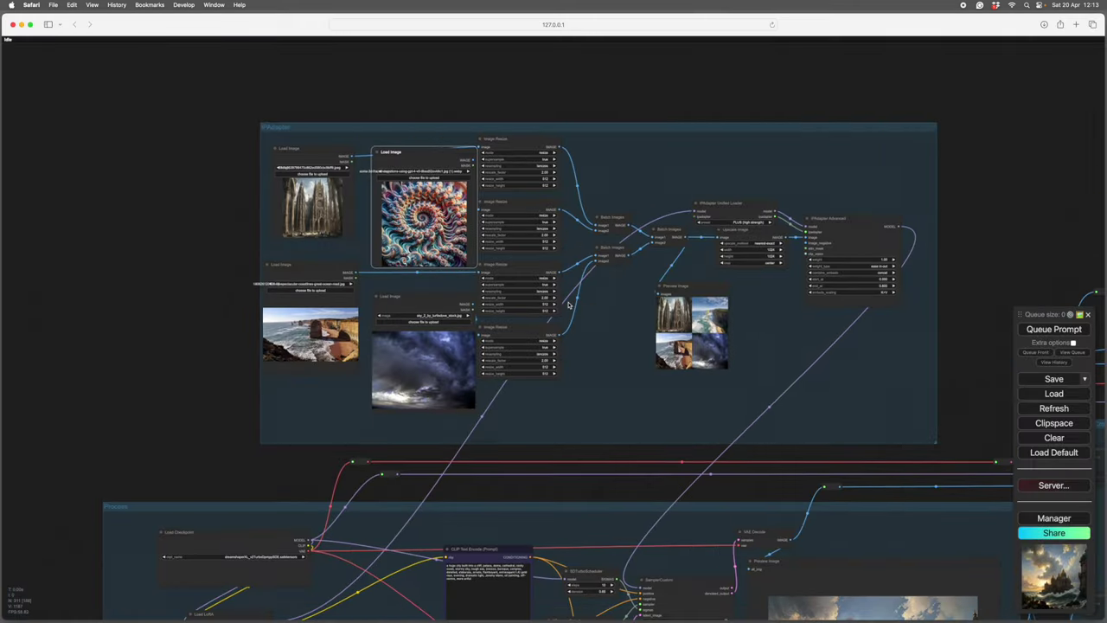
# Queue the prompt to generate a new Process image using the fractal spiral reference
pyautogui.scroll(6, 570, 306)
pyautogui.moveTo(594, 149); pyautogui.dragTo(839, 271)
pyautogui.scroll(4, 608, 270)
pyautogui.scroll(-10, 608, 270)
pyautogui.moveTo(768, 428); pyautogui.dragTo(640, 274)
pyautogui.moveTo(940, 274); pyautogui.dragTo(782, 123)
pyautogui.moveTo(846, 213); pyautogui.dragTo(750, 132)
pyautogui.scroll(-6, 745, 222)
pyautogui.moveTo(743, 223); pyautogui.dragTo(630, 190)
pyautogui.scroll(3, 666, 234)
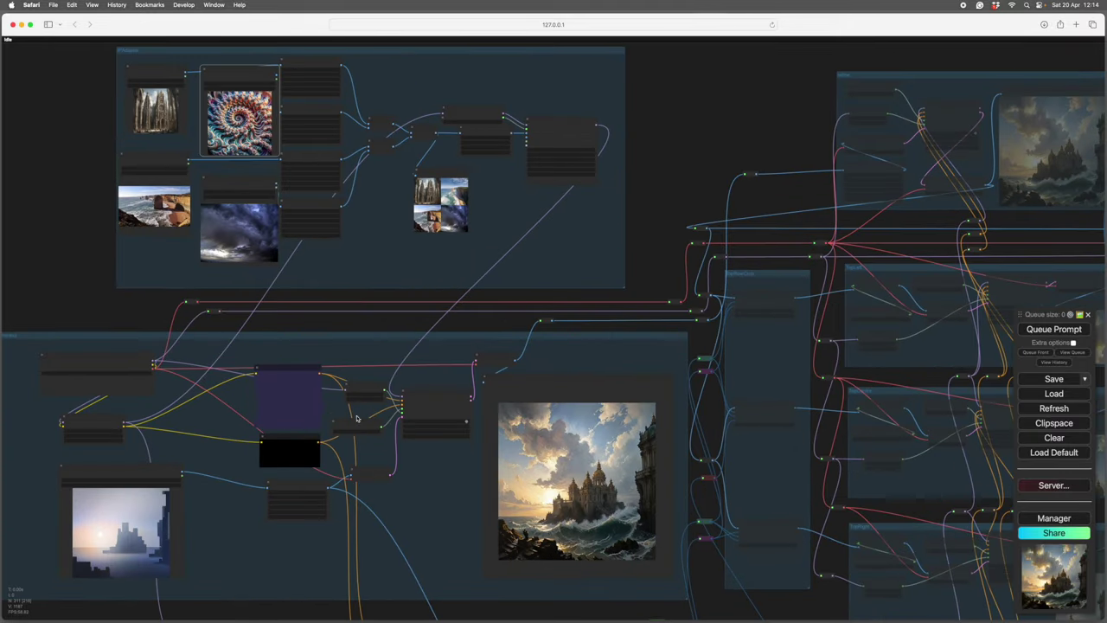
pyautogui.click(1053, 331)
# Examine the new palace preview in the Process group and the combined reference preview in the IPAdapter group
pyautogui.scroll(10, 667, 497)
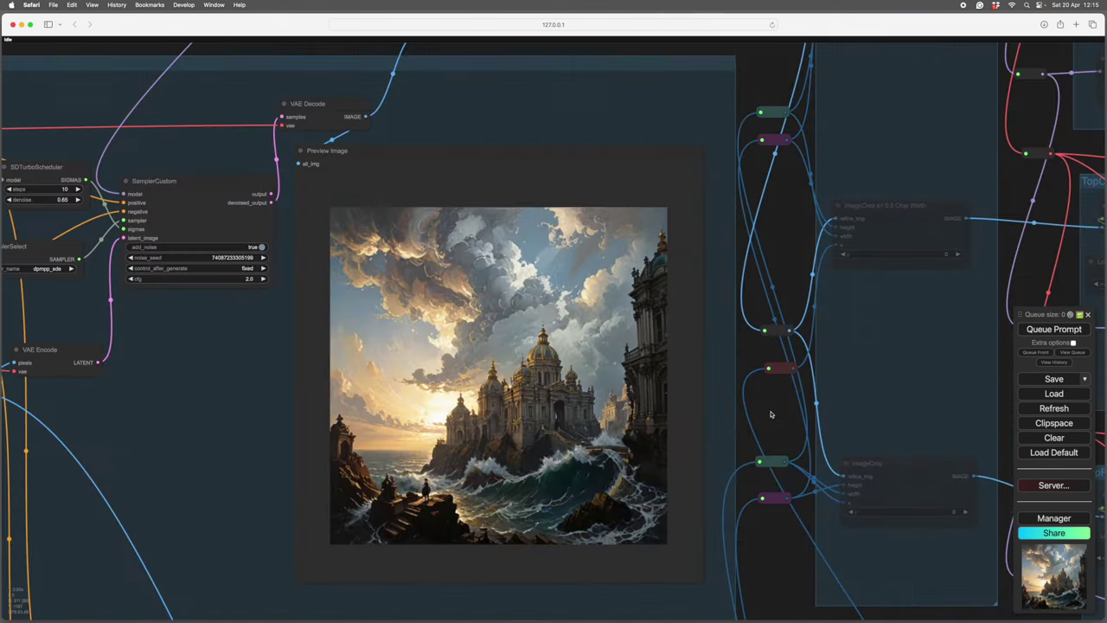
pyautogui.scroll(2, 767, 412)
pyautogui.scroll(-1, 817, 421)
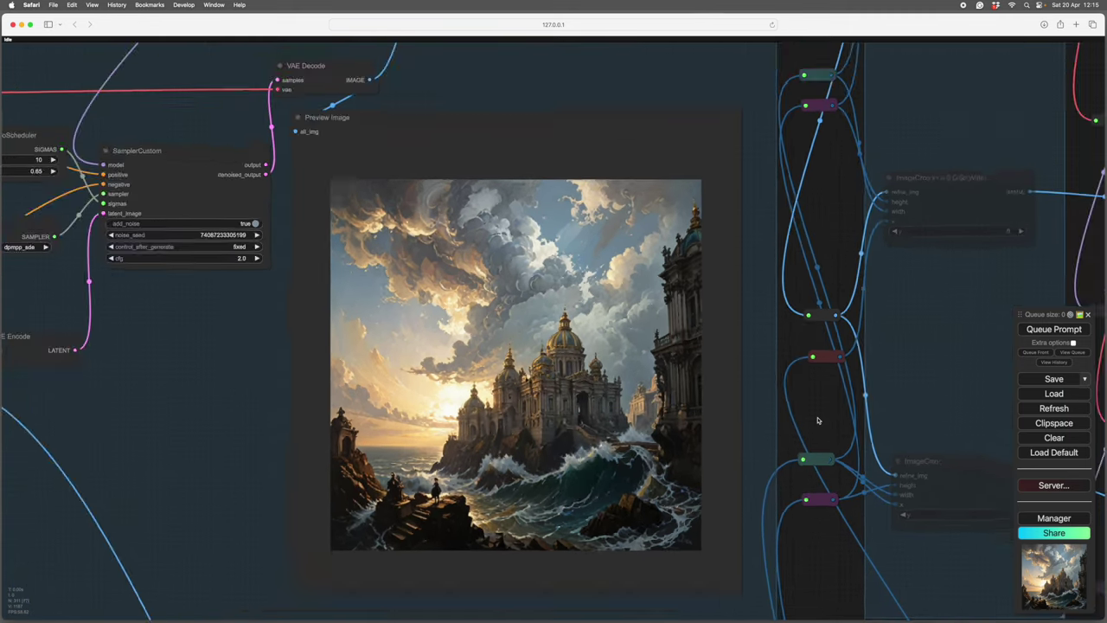
pyautogui.scroll(-3, 823, 417)
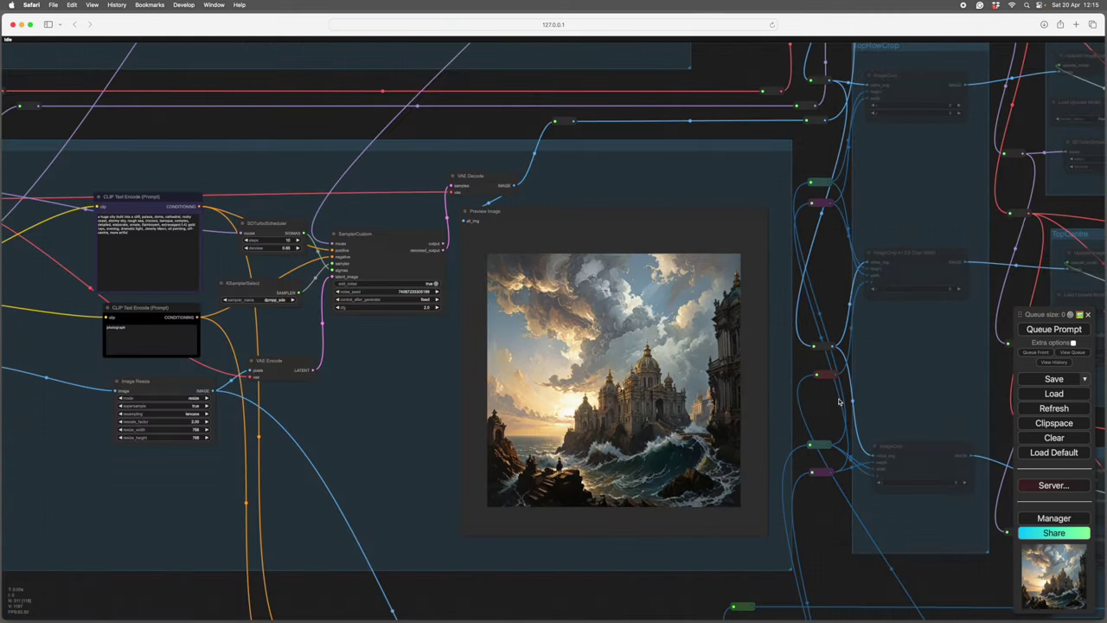
pyautogui.moveTo(748, 58); pyautogui.dragTo(800, 366)
pyautogui.moveTo(804, 205); pyautogui.dragTo(821, 322)
pyautogui.scroll(4, 820, 321)
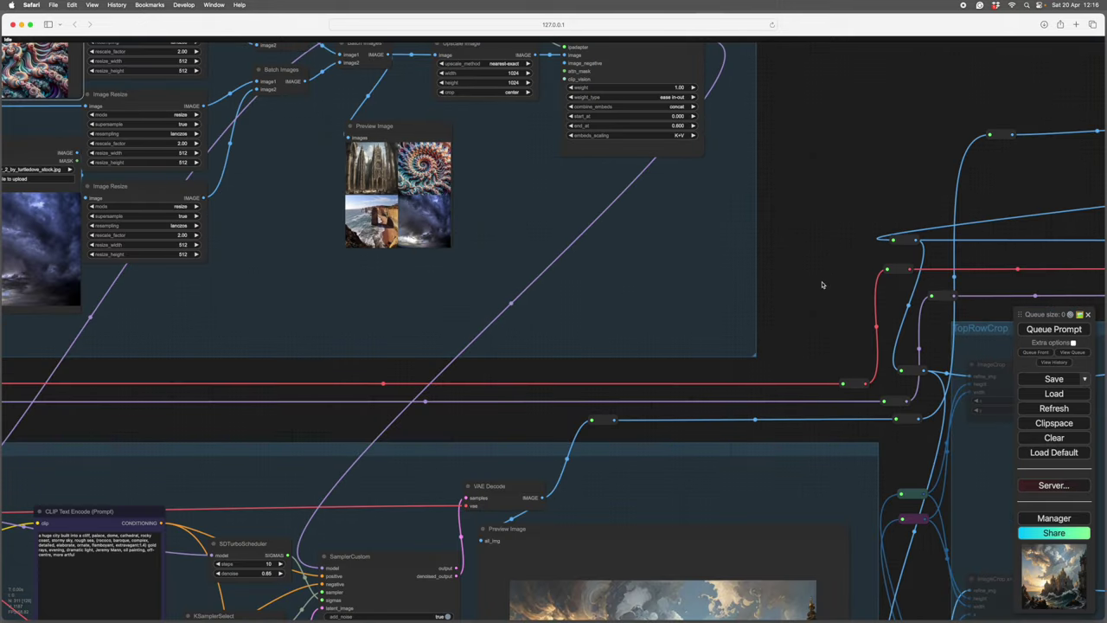
pyautogui.moveTo(920, 603); pyautogui.dragTo(967, 343)
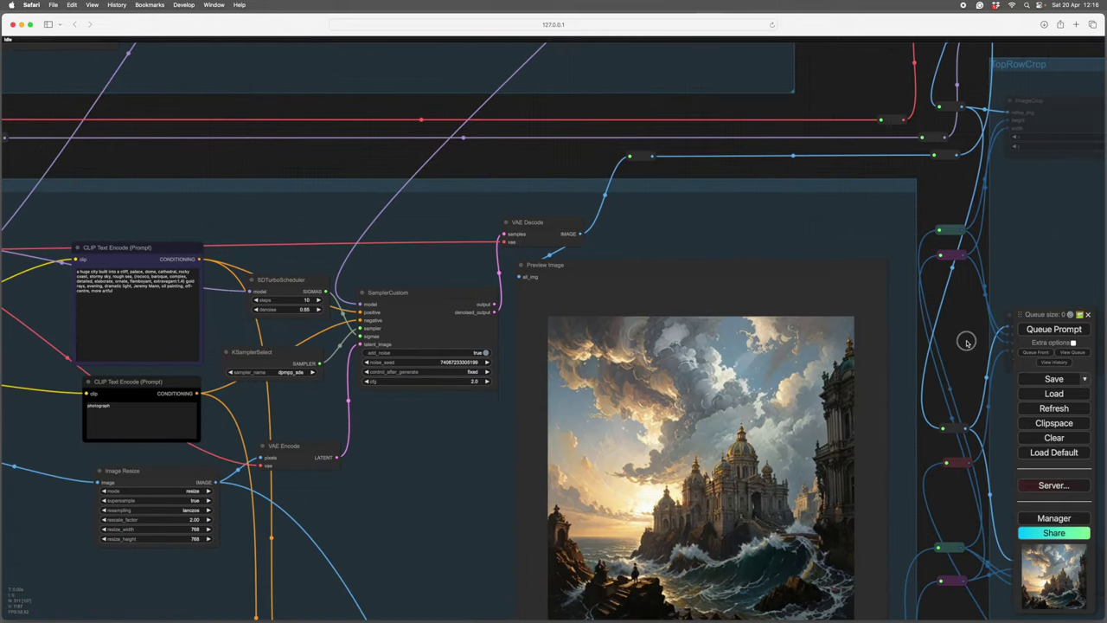
pyautogui.scroll(-3, 969, 339)
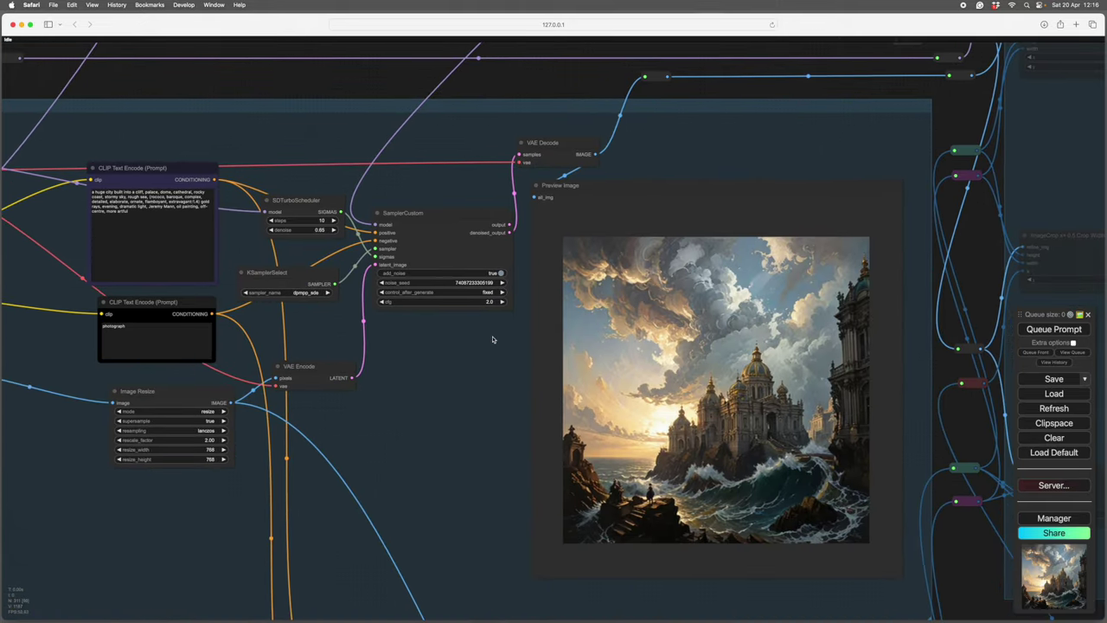
# Set the Process group's SDTurboScheduler denoise to 0.75 and queue the prompt again
pyautogui.click(333, 230)
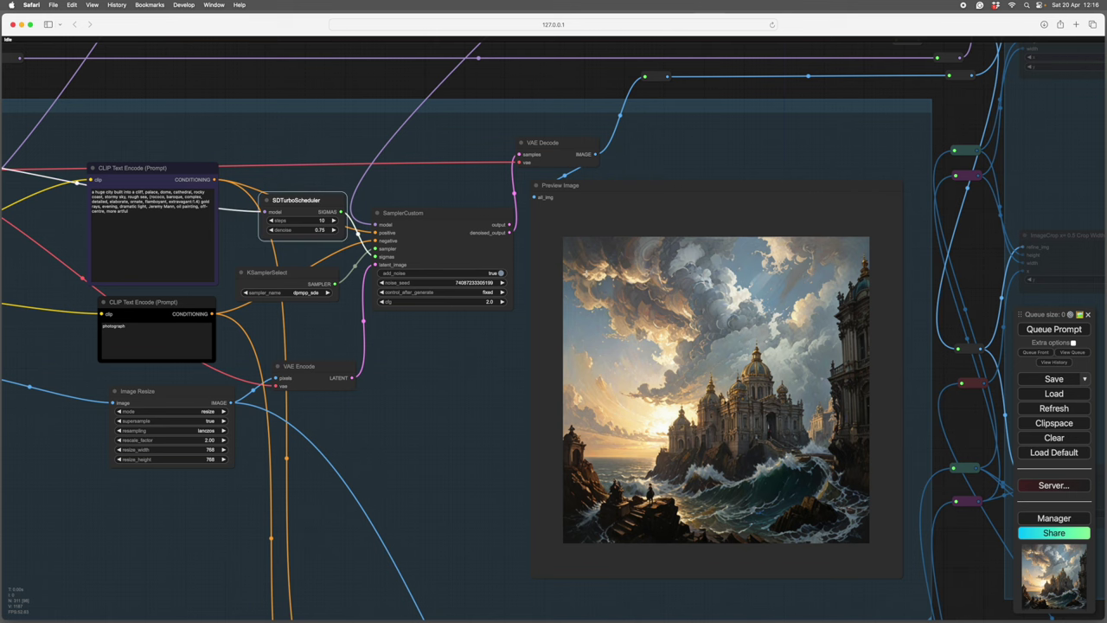
pyautogui.hscroll(5, 857, 246)
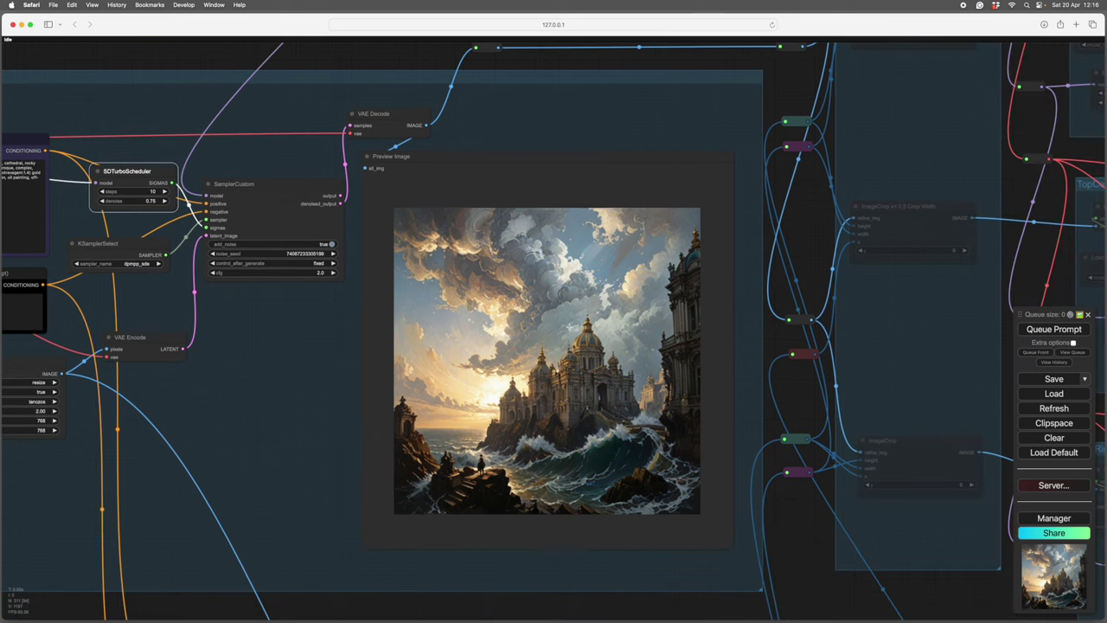
pyautogui.hotkey('ctrl', 'Return')
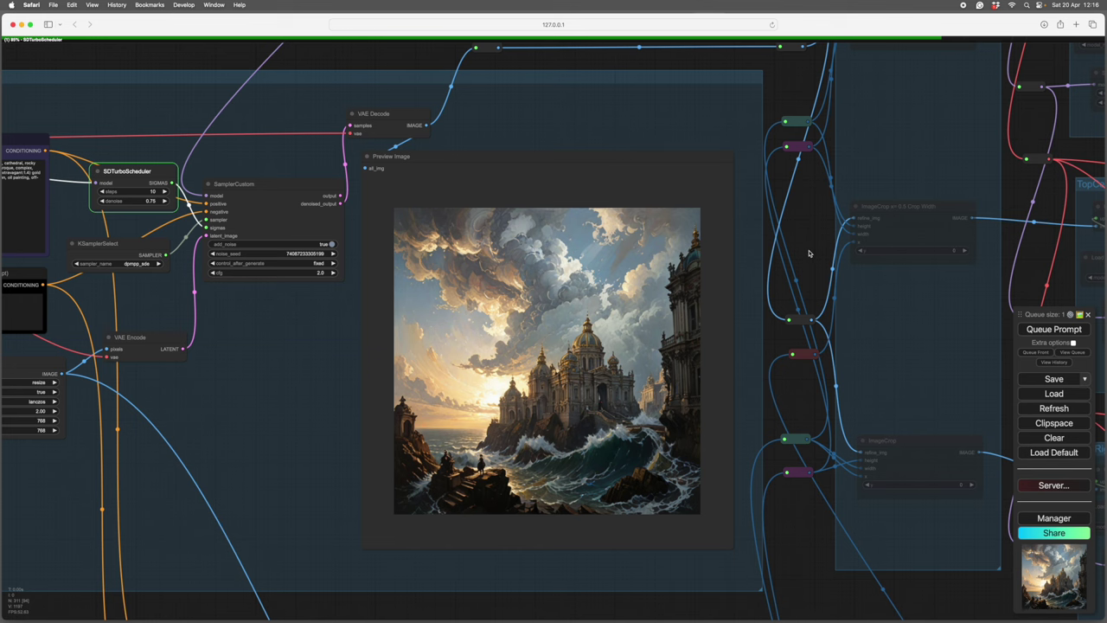
# Check the newly generated palace preview and enable the refine group in the Fast Groups Muter
pyautogui.scroll(5, 808, 253)
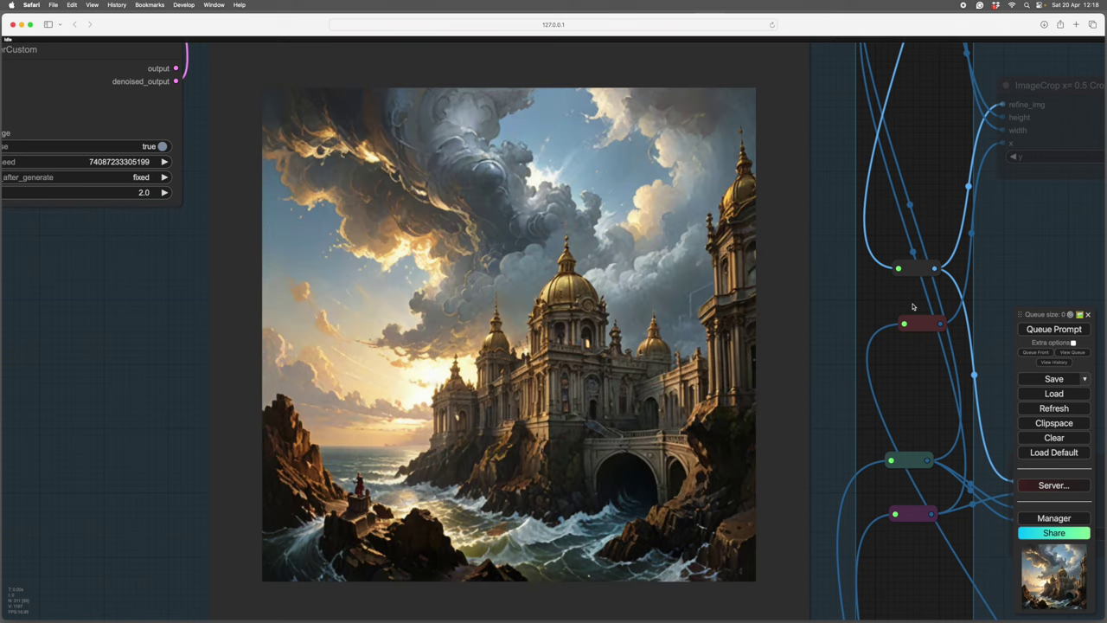
pyautogui.scroll(-2, 913, 306)
pyautogui.moveTo(933, 227); pyautogui.dragTo(872, 253)
pyautogui.scroll(-5, 872, 253)
pyautogui.moveTo(986, 199); pyautogui.dragTo(761, 345)
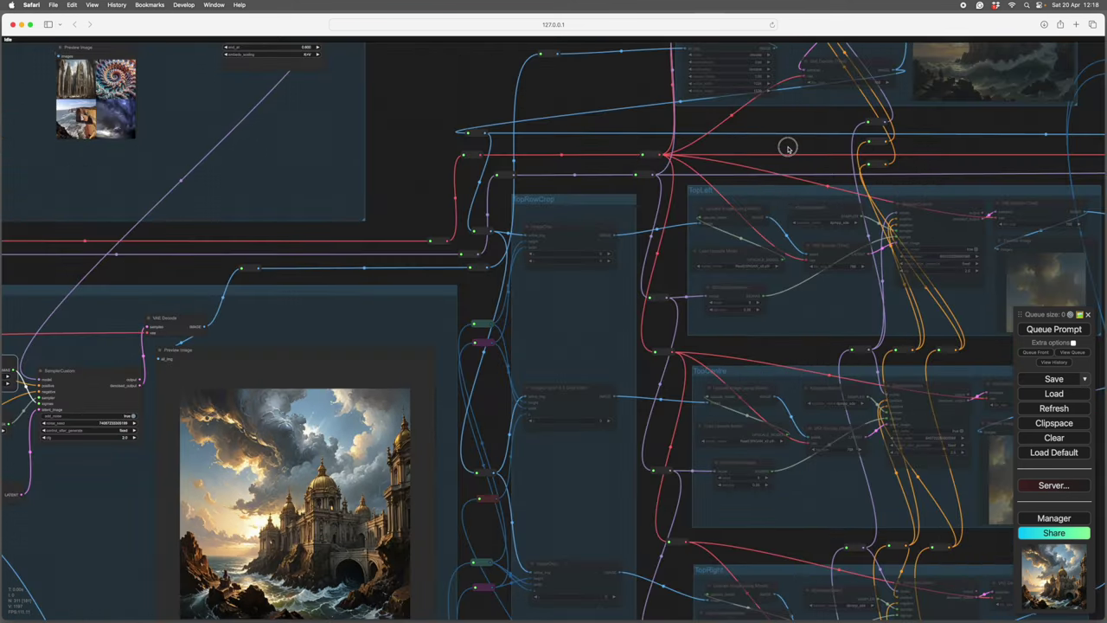
pyautogui.moveTo(788, 148); pyautogui.dragTo(655, 111)
pyautogui.hscroll(5, 983, 426)
pyautogui.scroll(-3, 984, 425)
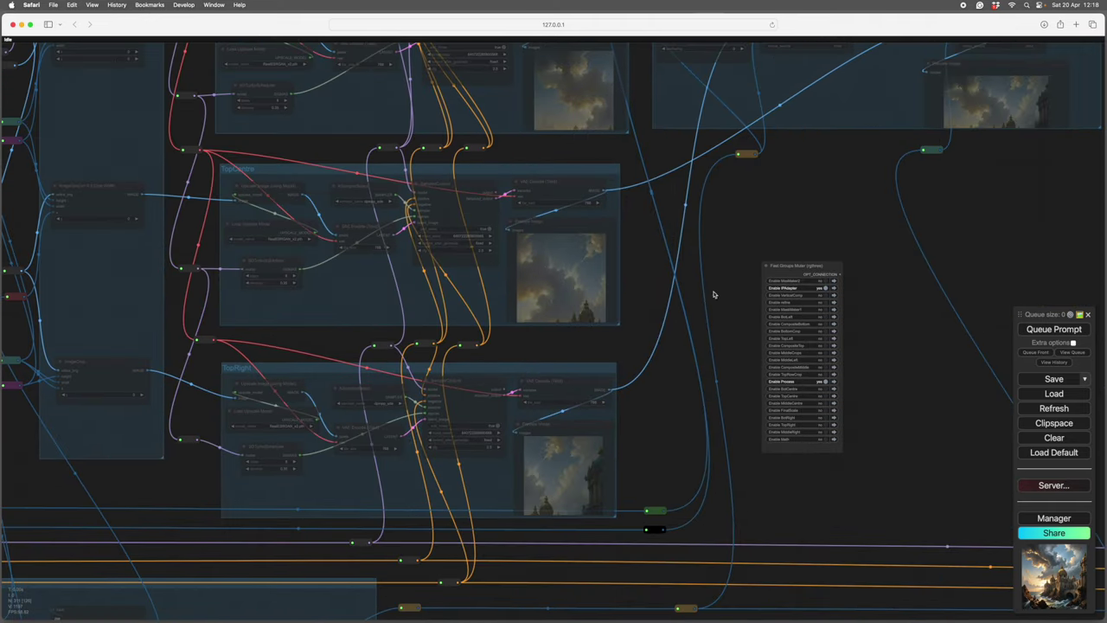
pyautogui.scroll(5, 953, 397)
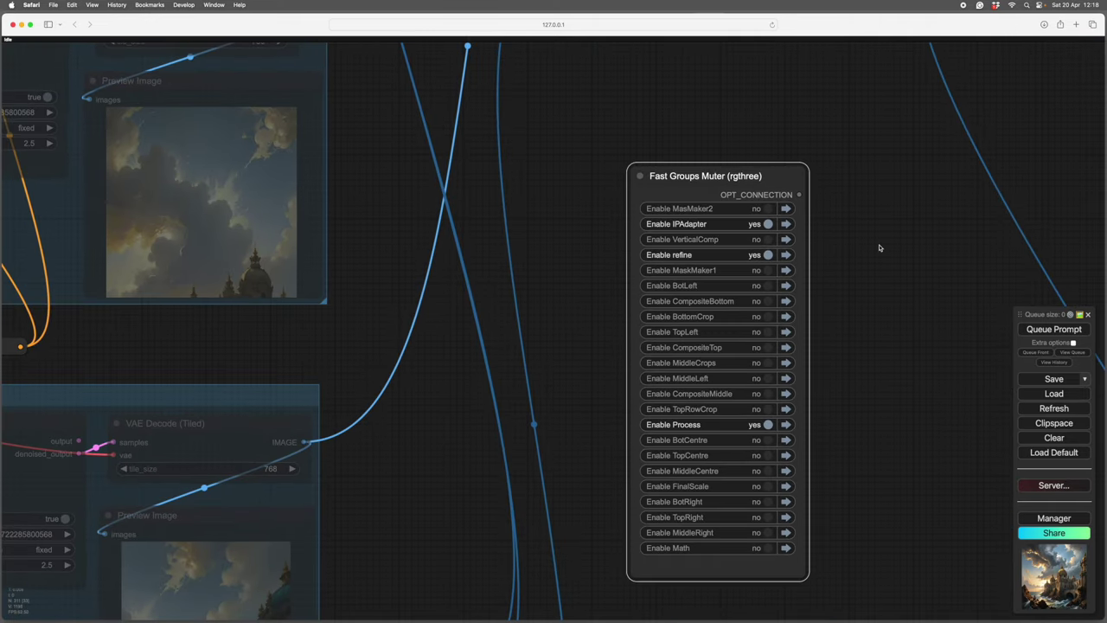
# Examine the refine group's sampler, scheduler and Image Resize settings and its palace preview
pyautogui.scroll(-6, 705, 243)
pyautogui.scroll(3, 705, 244)
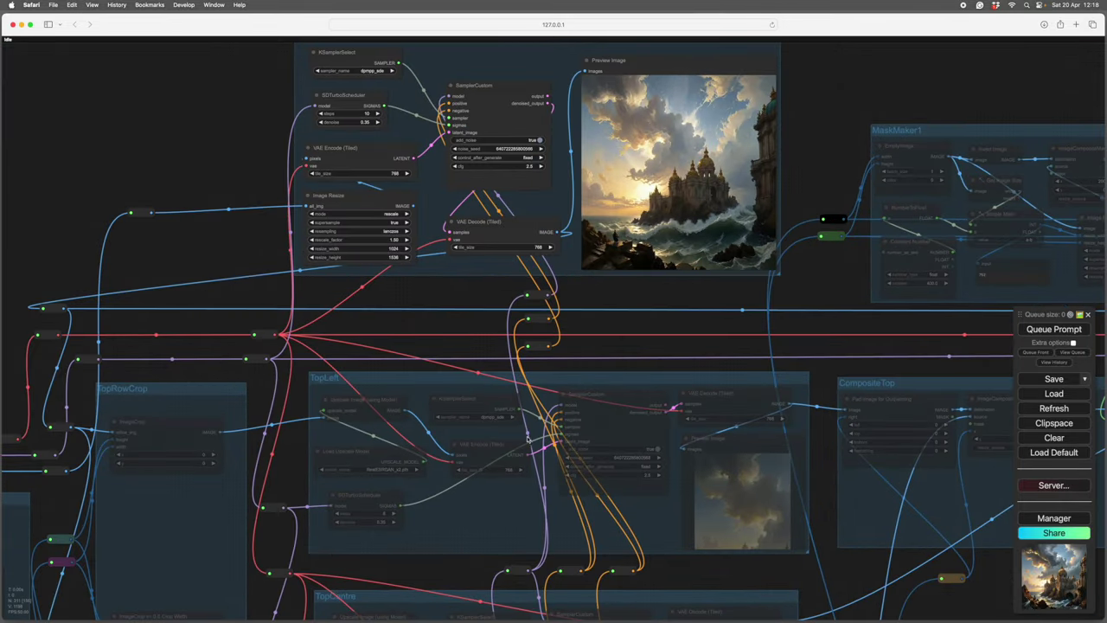
pyautogui.moveTo(833, 186); pyautogui.dragTo(864, 259)
pyautogui.scroll(5, 294, 192)
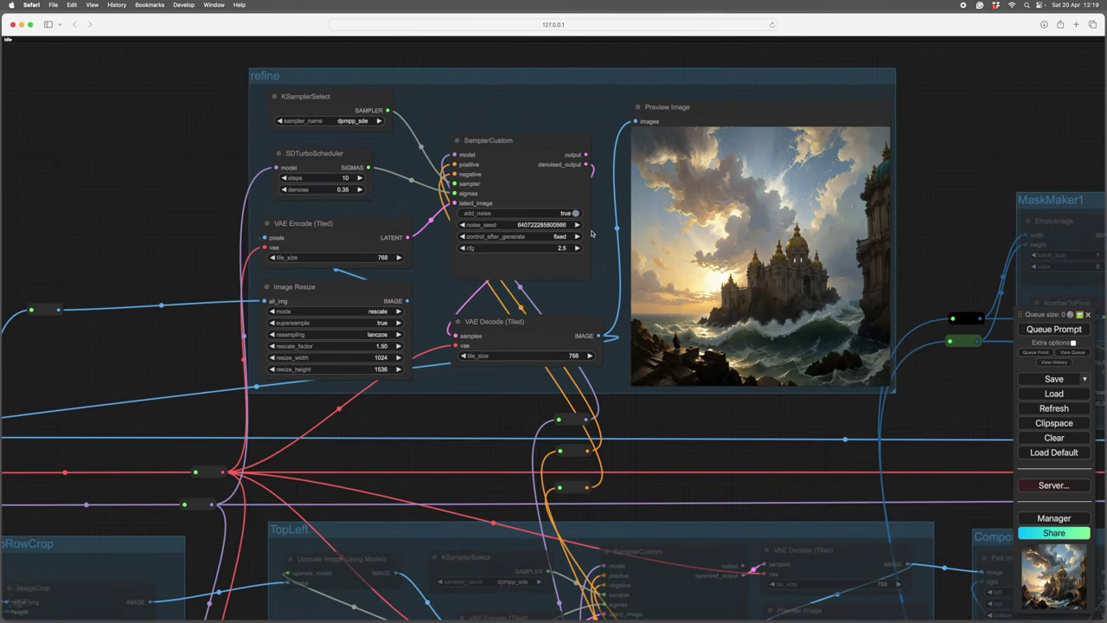
pyautogui.moveTo(180, 237); pyautogui.dragTo(470, 128)
pyautogui.moveTo(172, 302); pyautogui.dragTo(235, 278)
pyautogui.hscroll(10, 234, 277)
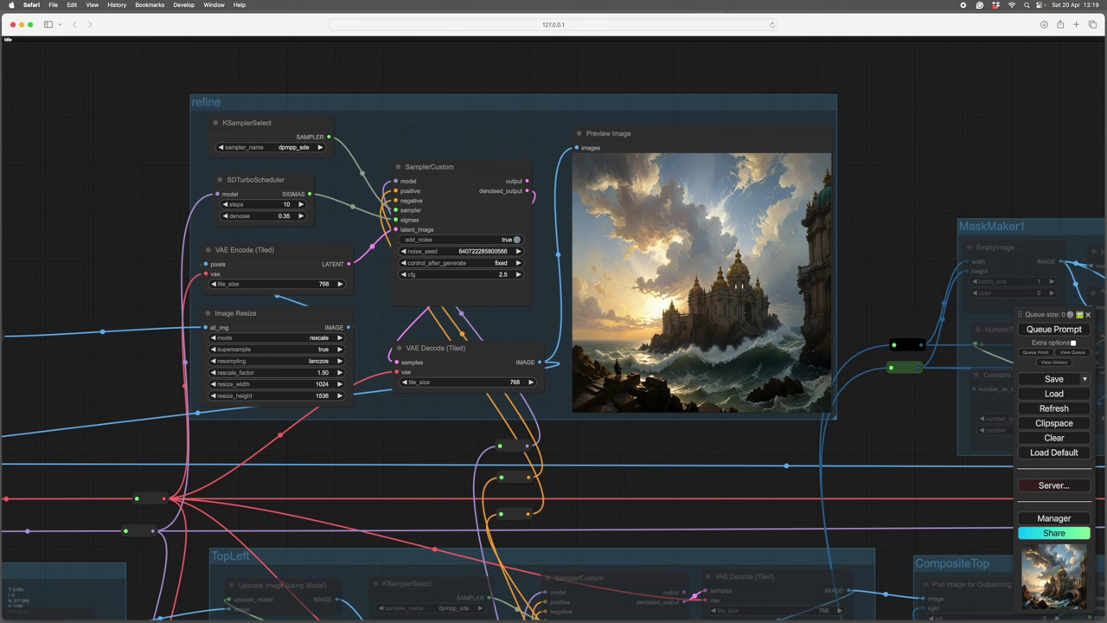
# Set the refine group's SDTurboScheduler denoise to 0.55
pyautogui.click(283, 216)
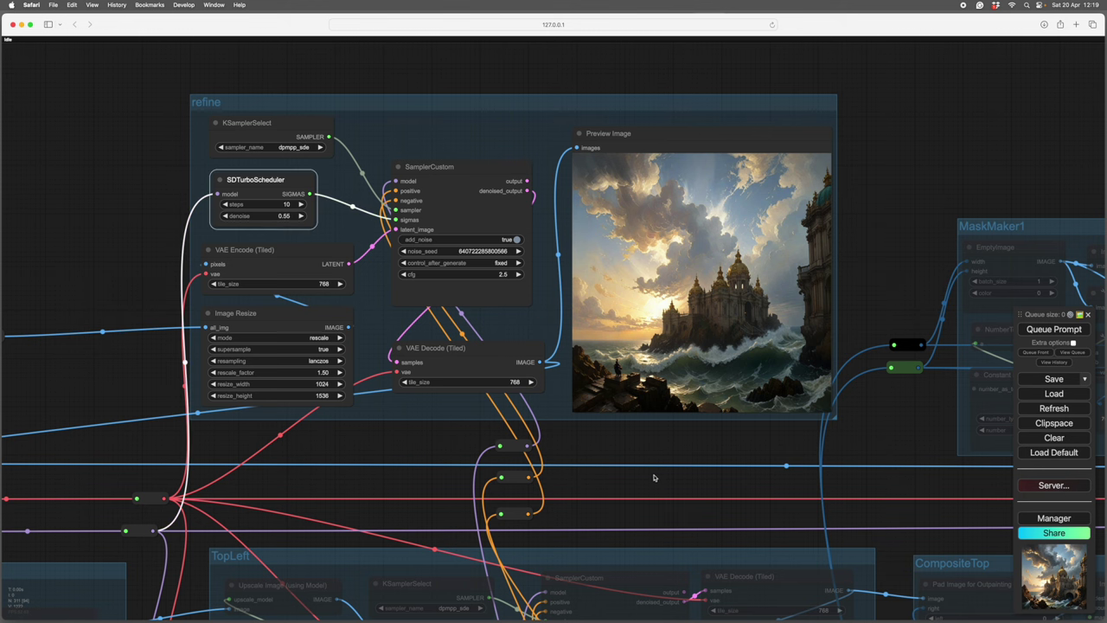
pyautogui.scroll(-2, 633, 459)
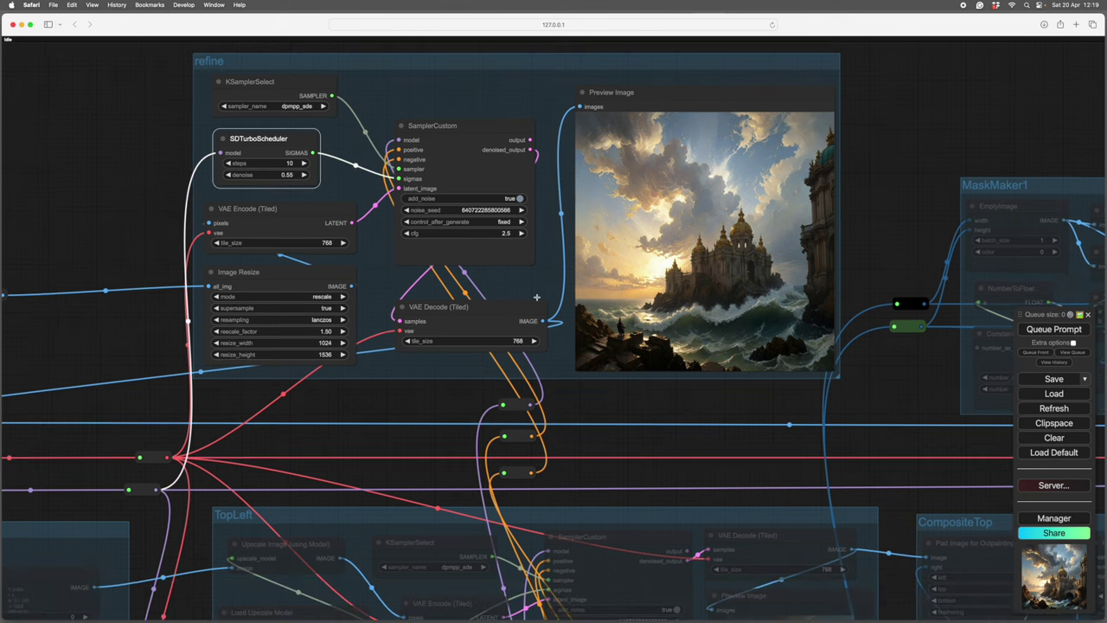
pyautogui.scroll(-4, 580, 398)
pyautogui.scroll(-2, 415, 355)
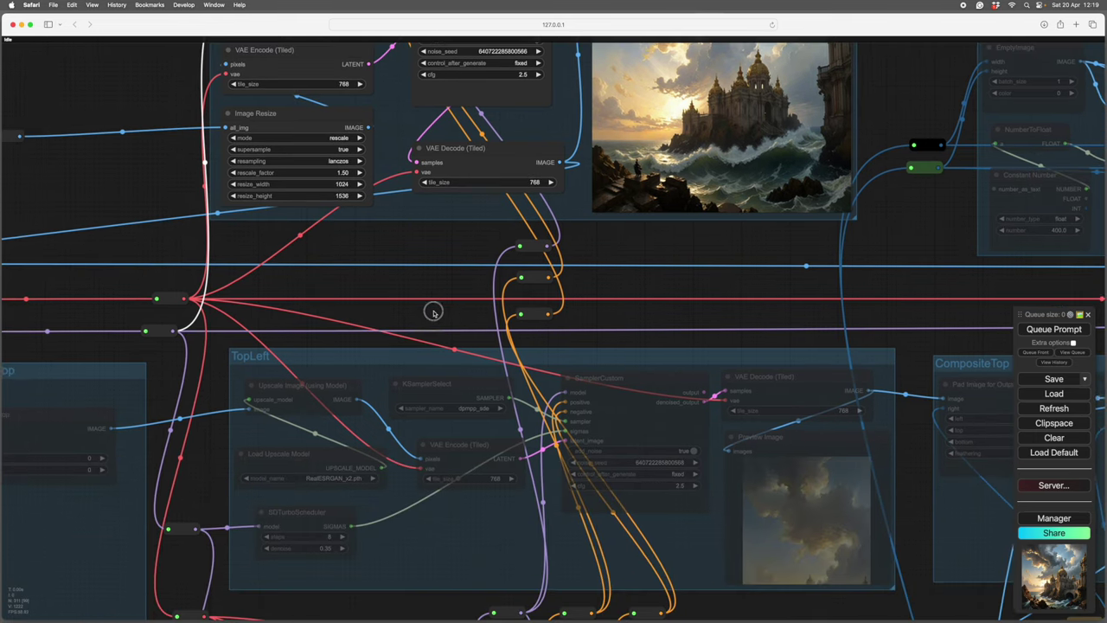
pyautogui.scroll(3, 408, 346)
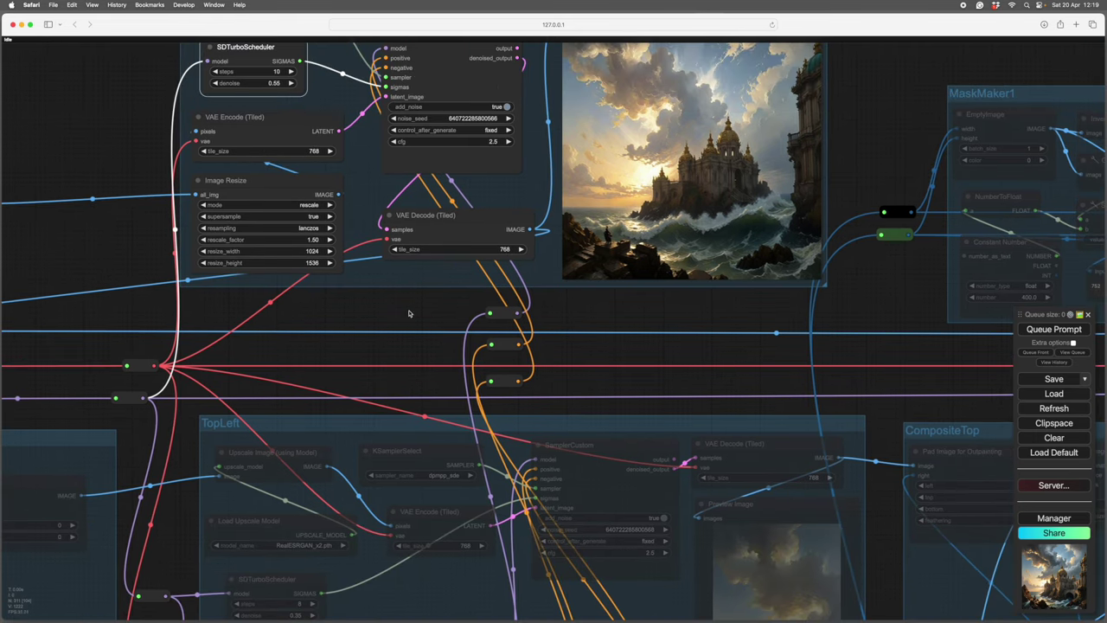
# Look over the TopLeft tile group, the crop groups and the palace preview in the Process group
pyautogui.moveTo(409, 311); pyautogui.dragTo(403, 309)
pyautogui.moveTo(413, 384); pyautogui.dragTo(424, 177)
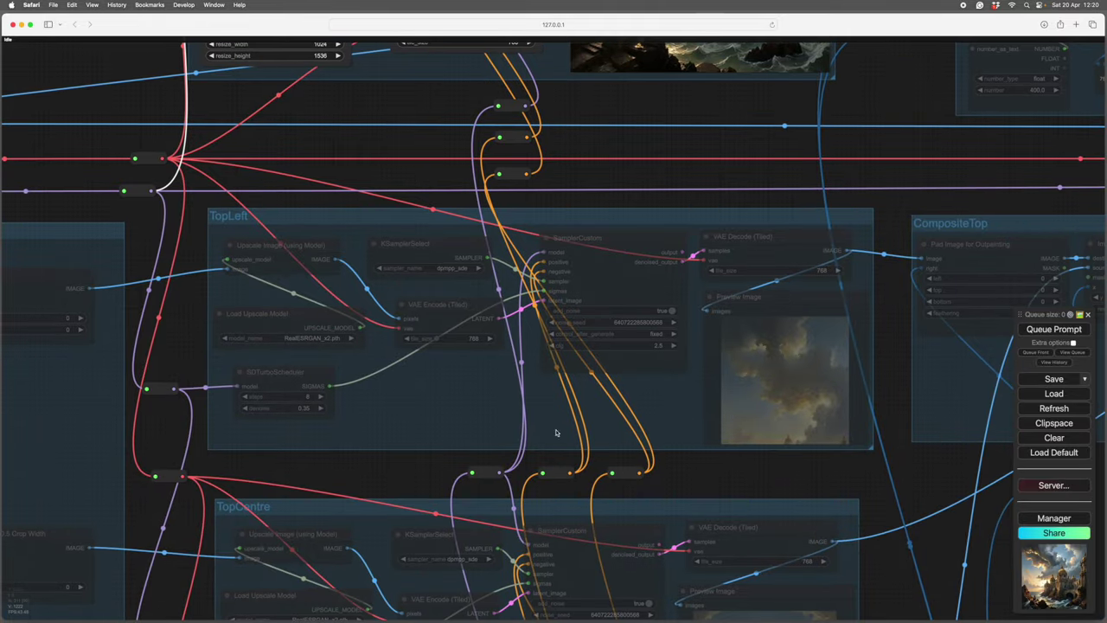
pyautogui.moveTo(614, 109); pyautogui.dragTo(757, 126)
pyautogui.scroll(-9, 547, 212)
pyautogui.moveTo(401, 521); pyautogui.dragTo(718, 454)
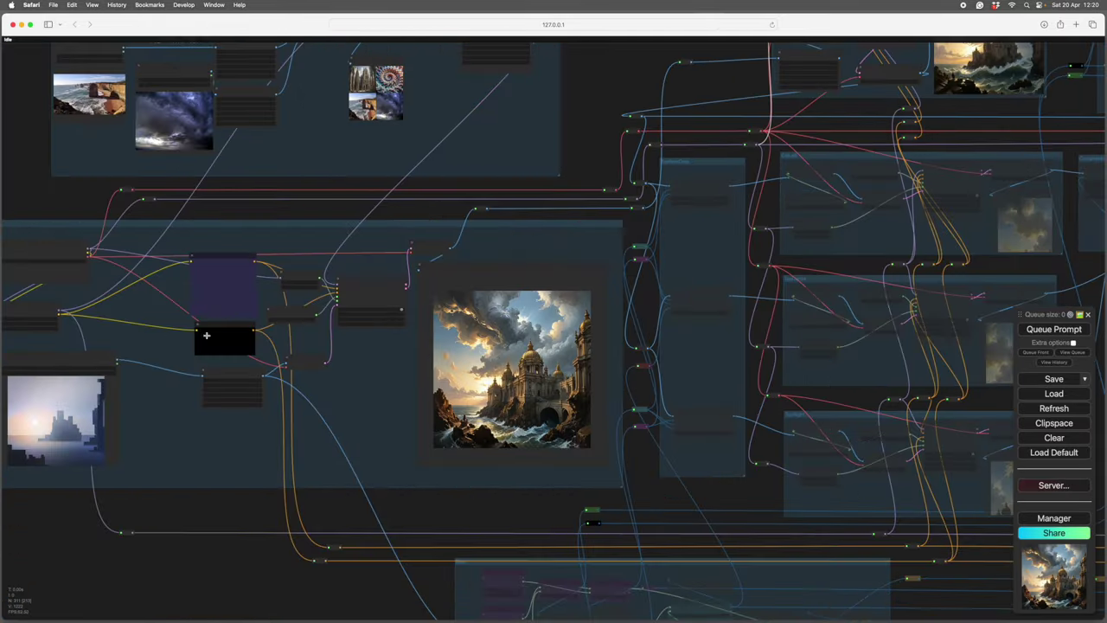
pyautogui.moveTo(547, 504); pyautogui.dragTo(335, 503)
pyautogui.moveTo(538, 361); pyautogui.dragTo(441, 545)
pyautogui.scroll(5, 335, 256)
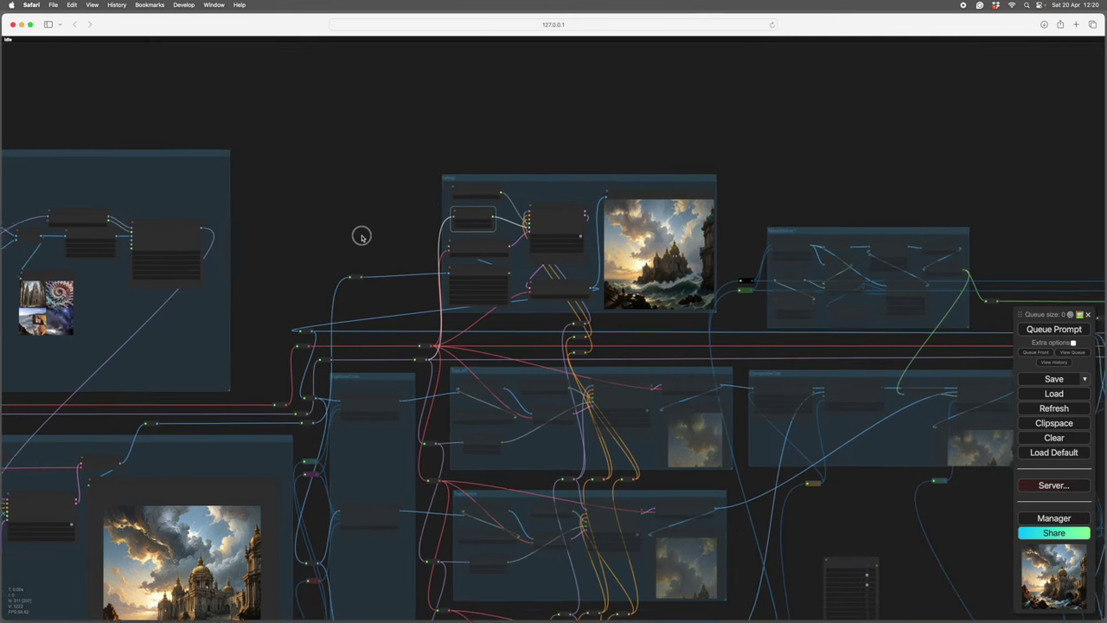
# Trace the connections between the refine group and the neighbouring TopRowCrop, TopLeft and MaskMaker1 groups
pyautogui.moveTo(509, 402); pyautogui.dragTo(482, 401)
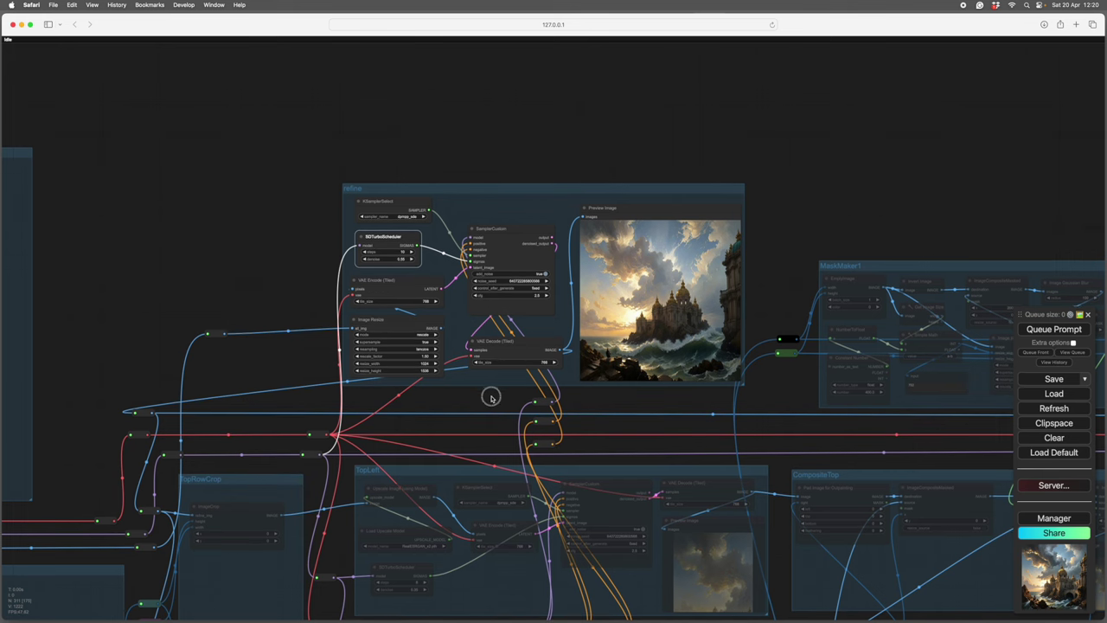
pyautogui.scroll(-3, 488, 391)
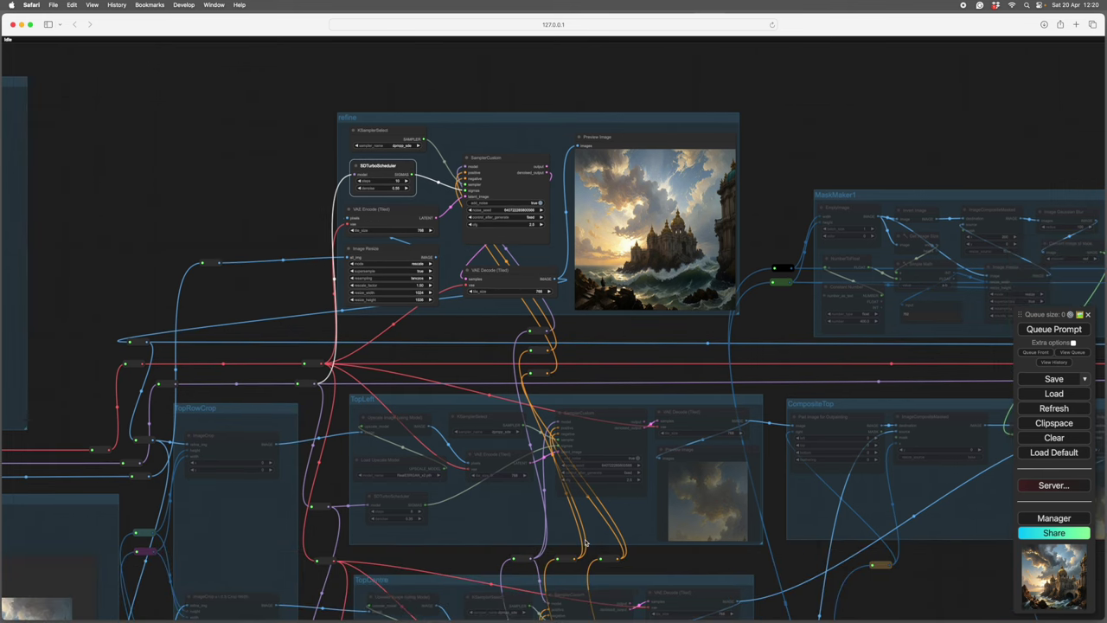
pyautogui.moveTo(477, 326); pyautogui.dragTo(391, 289)
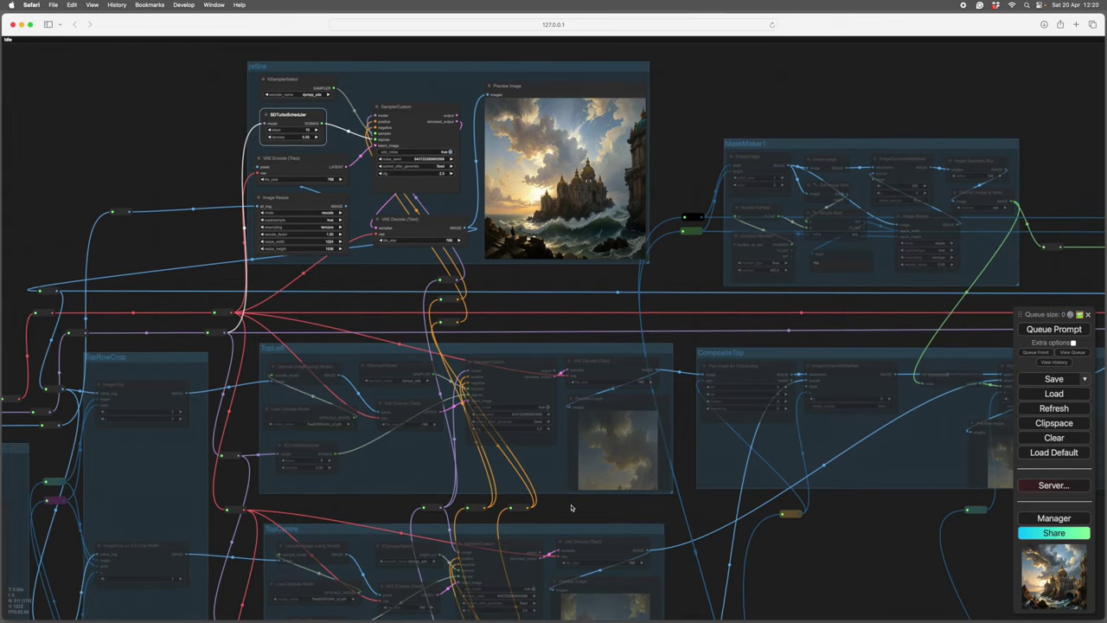
pyautogui.scroll(1, 597, 517)
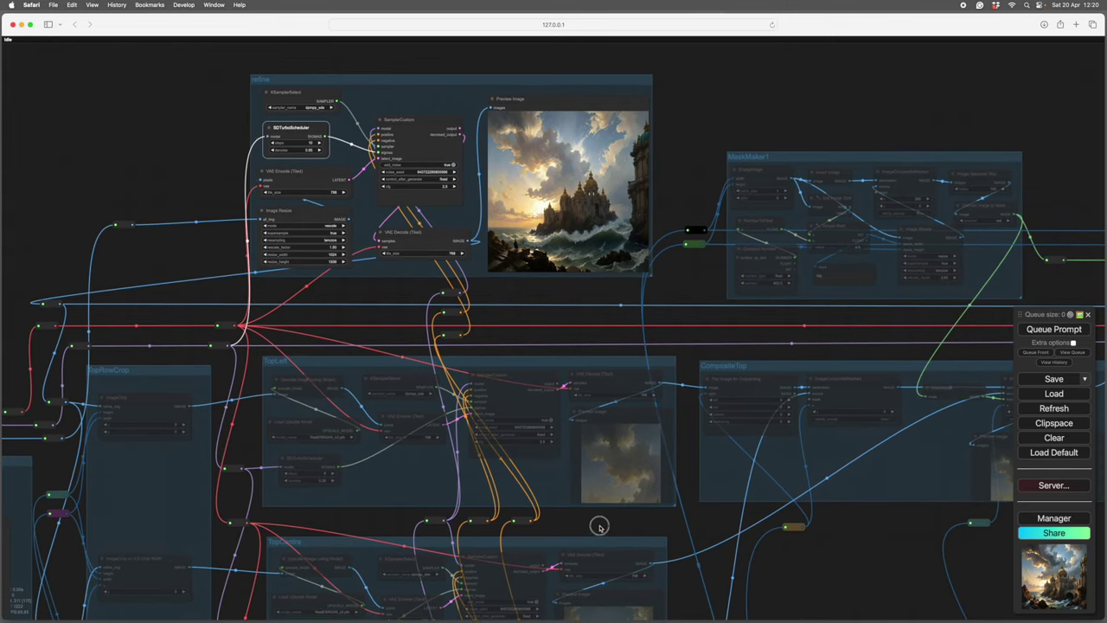
pyautogui.moveTo(580, 527); pyautogui.dragTo(582, 534)
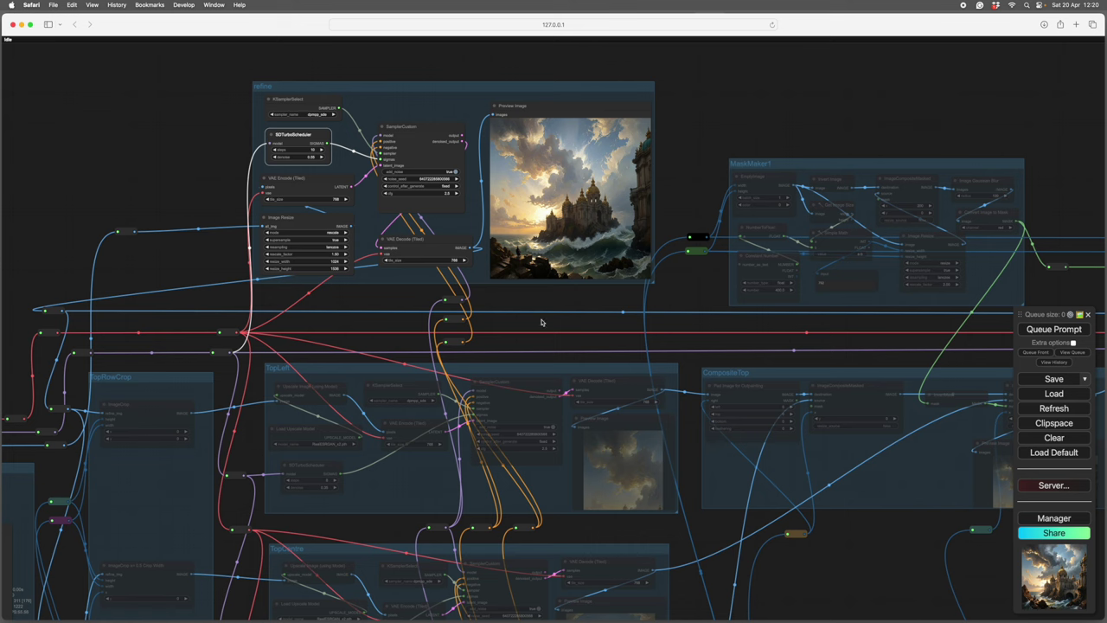
pyautogui.moveTo(552, 299); pyautogui.dragTo(600, 400)
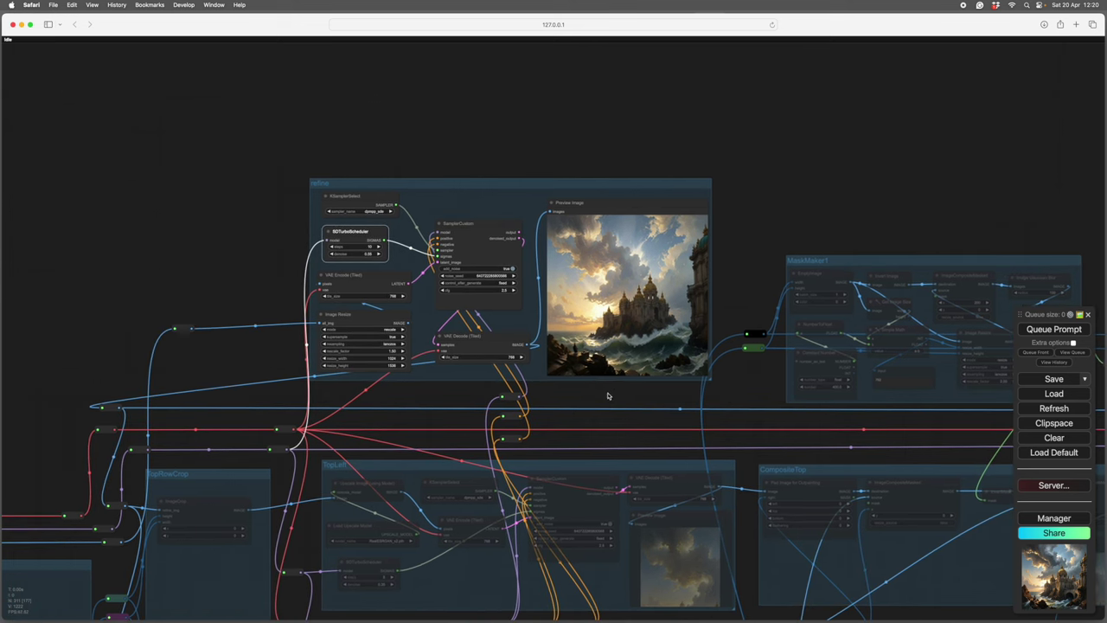
pyautogui.scroll(2, 572, 420)
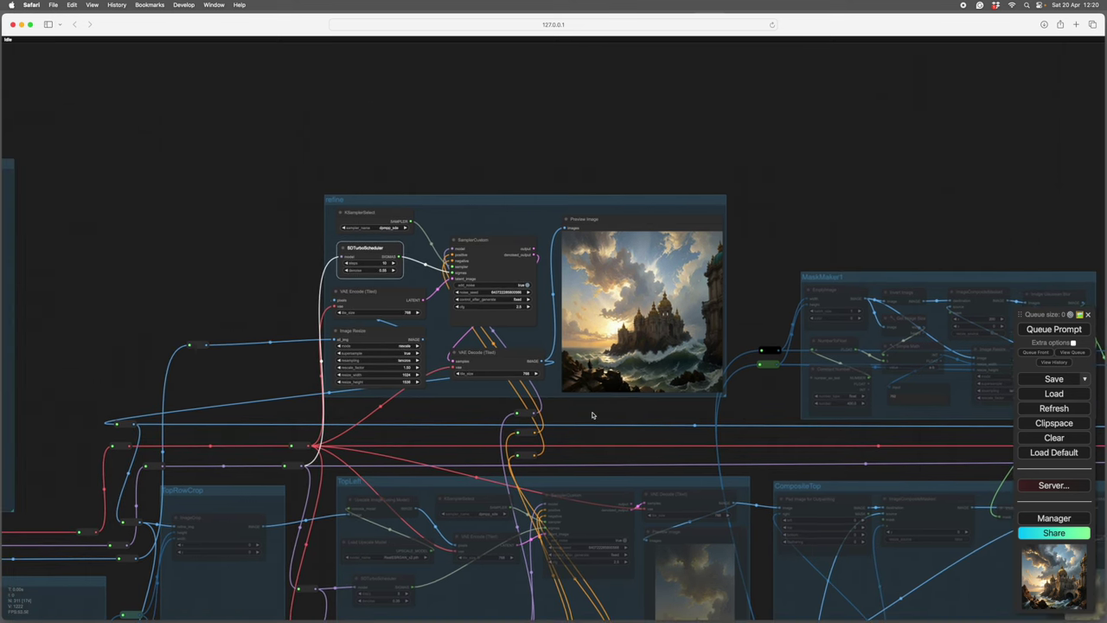
# Examine the refined palace preview up close alongside the refine group's sampler and resize settings
pyautogui.scroll(5, 587, 421)
pyautogui.moveTo(587, 422); pyautogui.dragTo(578, 492)
pyautogui.click(607, 441)
pyautogui.scroll(2, 619, 434)
pyautogui.moveTo(919, 316); pyautogui.dragTo(918, 335)
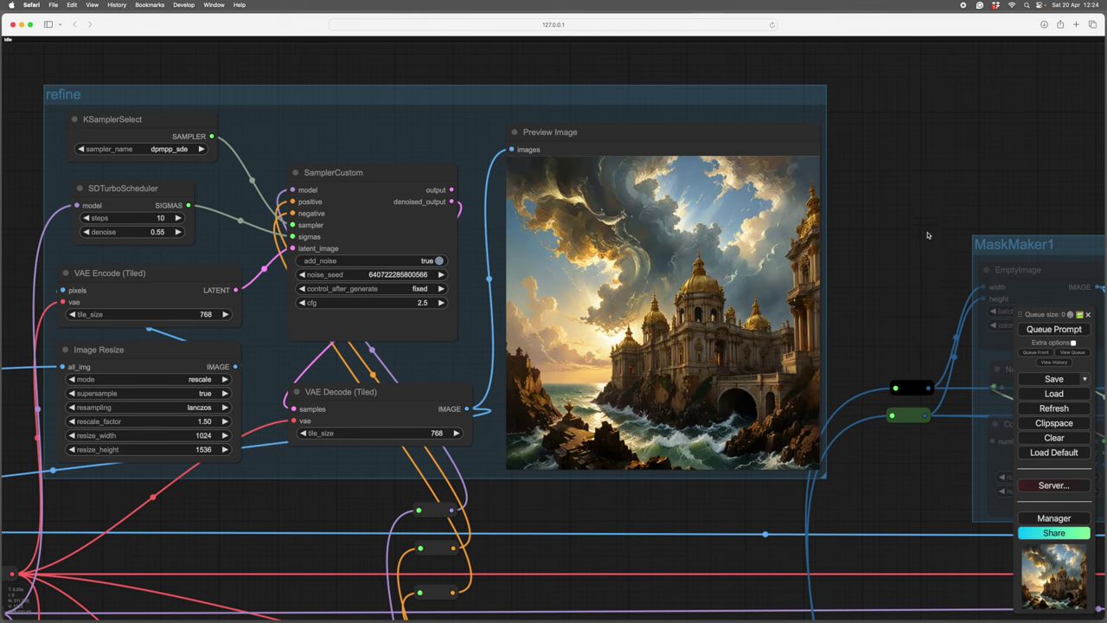
pyautogui.scroll(4, 928, 235)
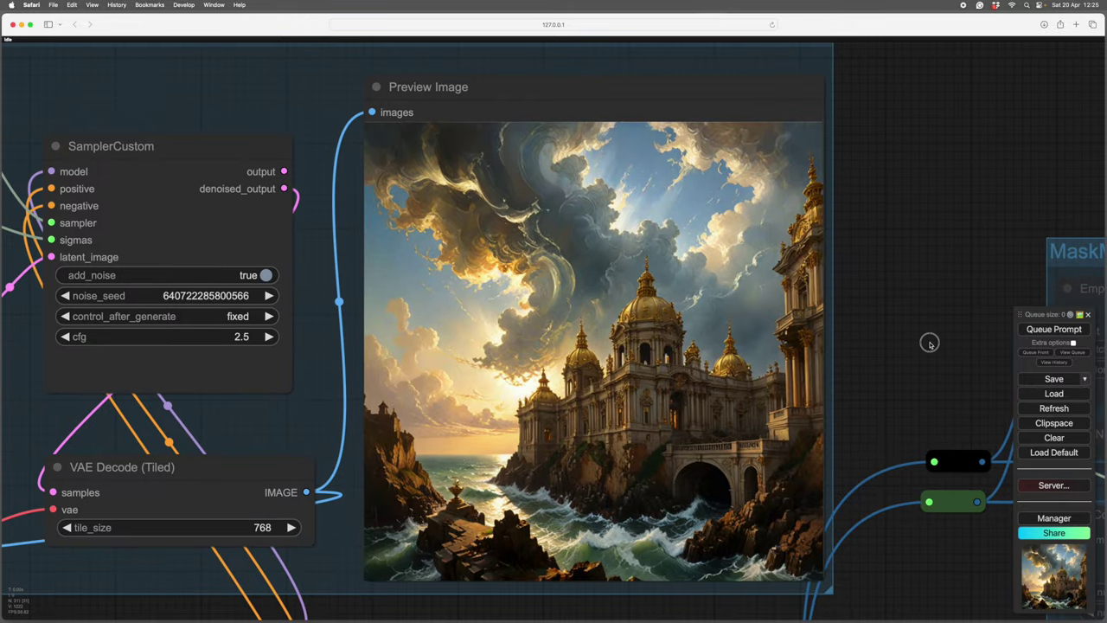
pyautogui.scroll(-4, 934, 310)
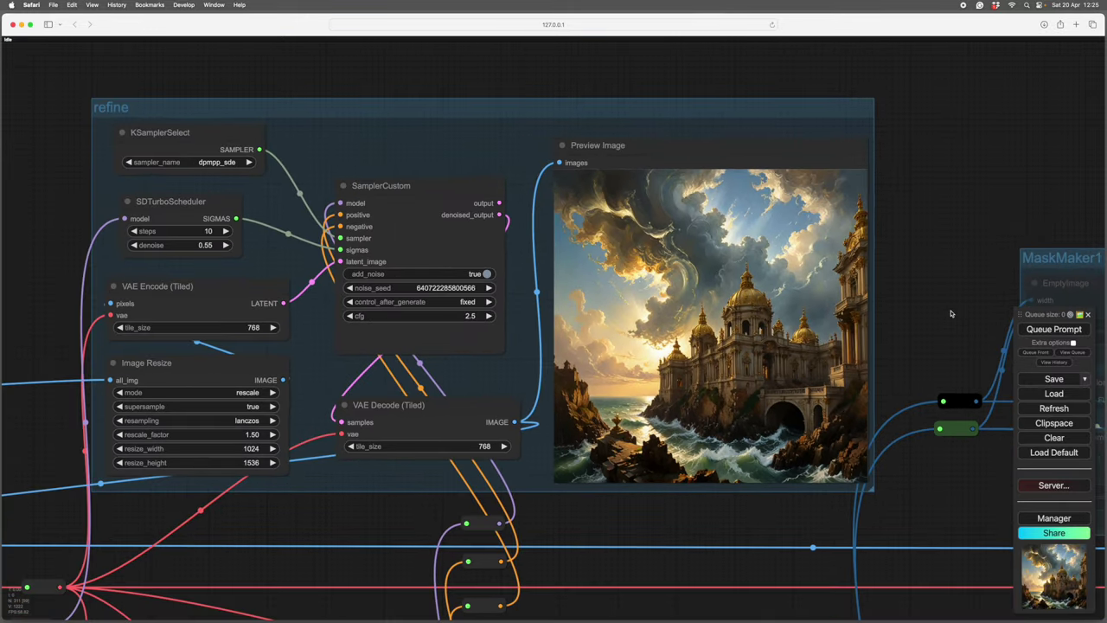
pyautogui.moveTo(944, 320); pyautogui.dragTo(941, 309)
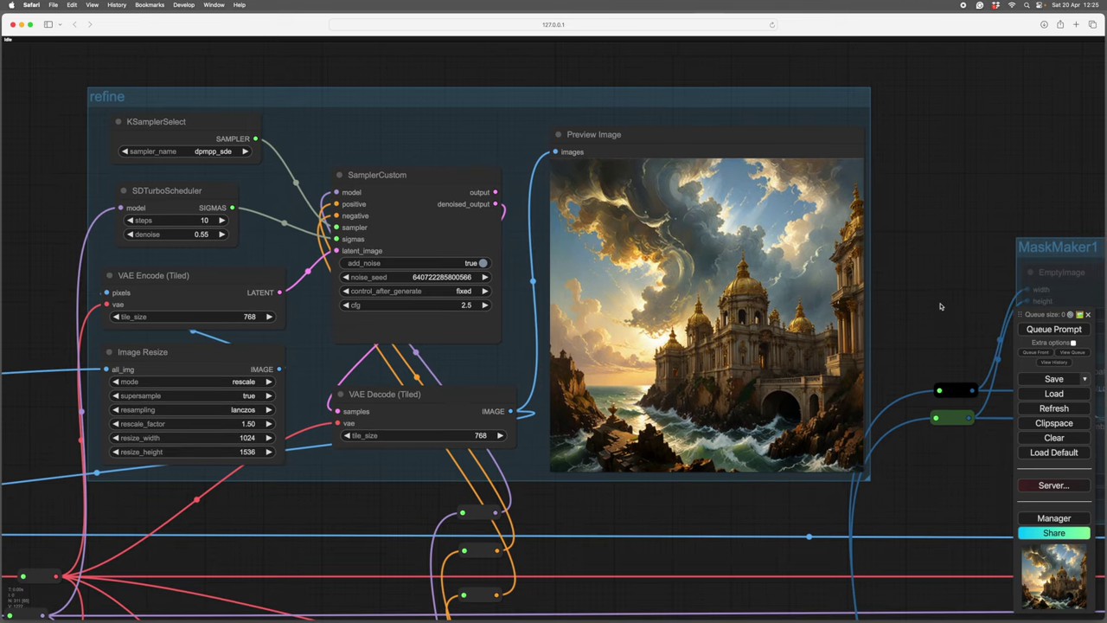
pyautogui.scroll(1, 935, 309)
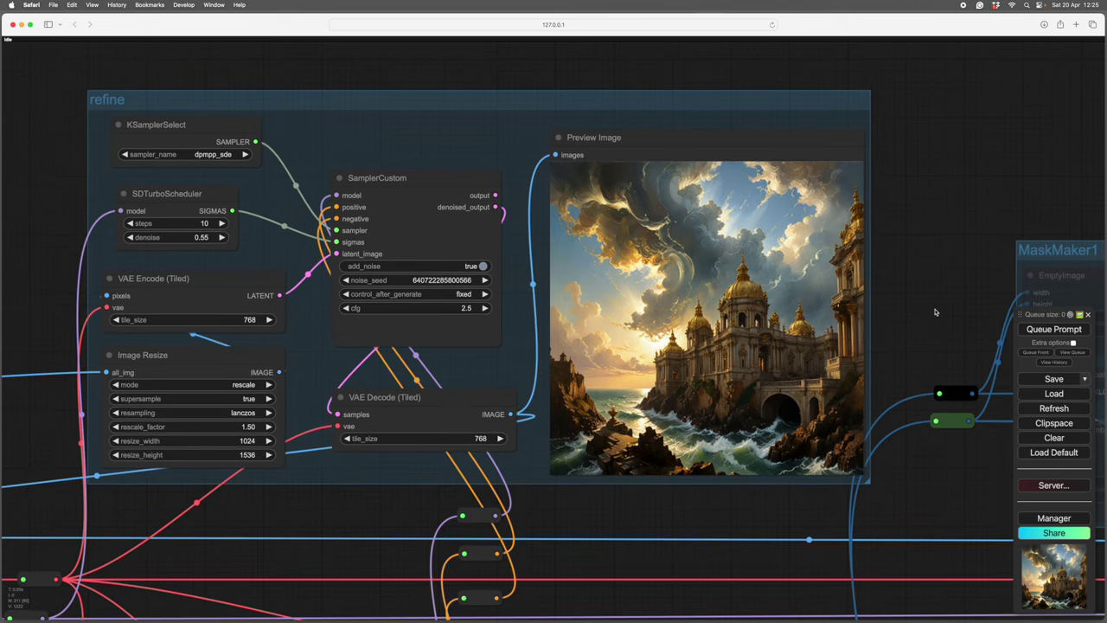
pyautogui.scroll(-3, 926, 440)
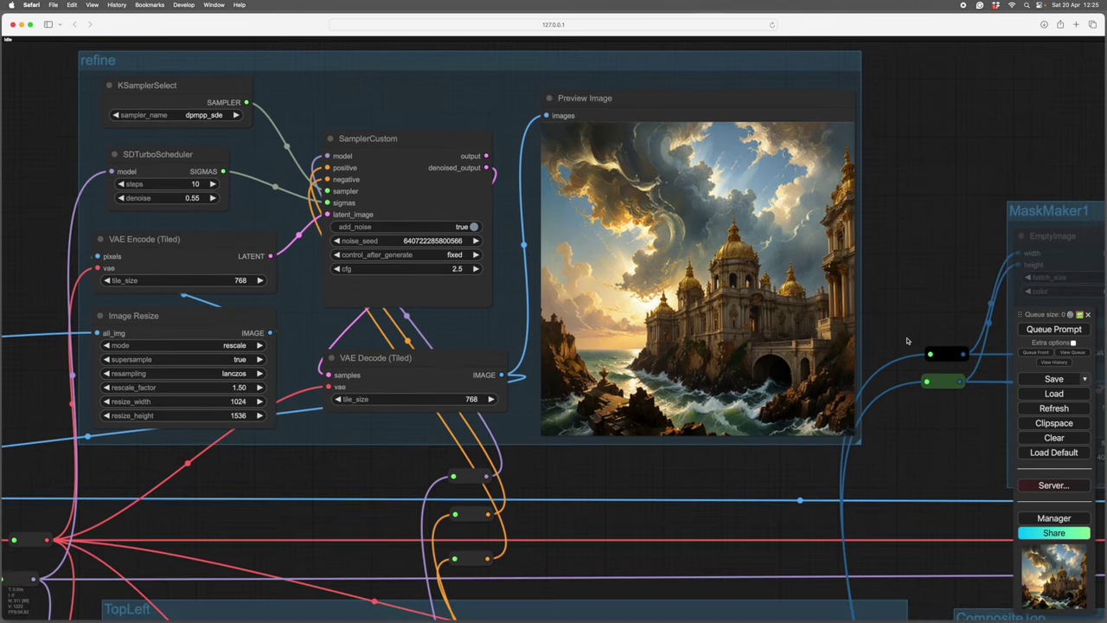
pyautogui.scroll(-2, 919, 442)
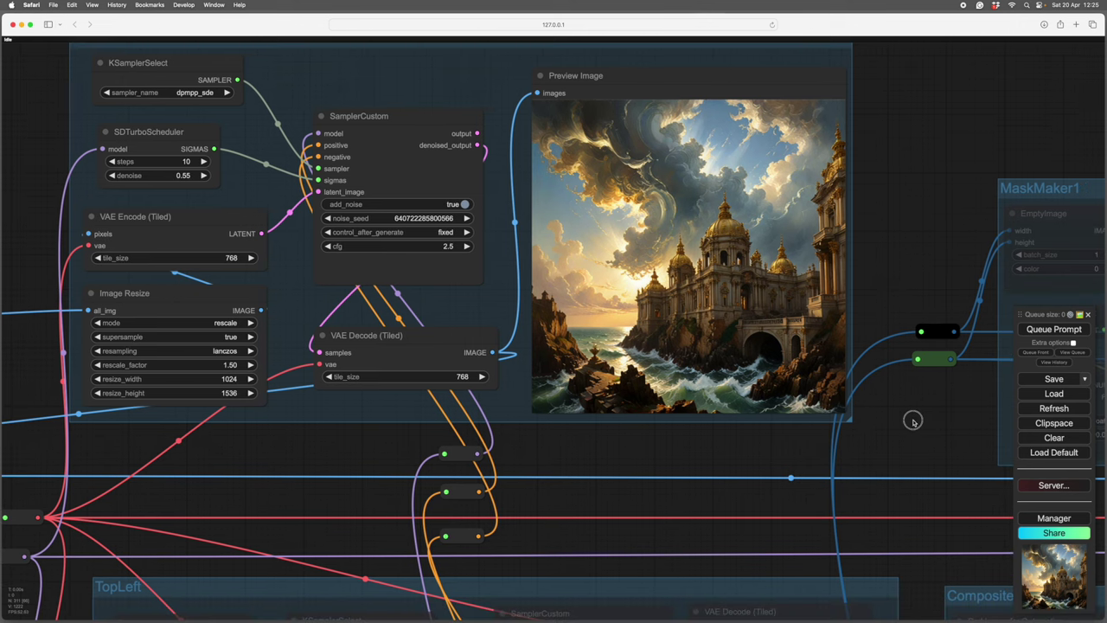
pyautogui.scroll(-5, 920, 433)
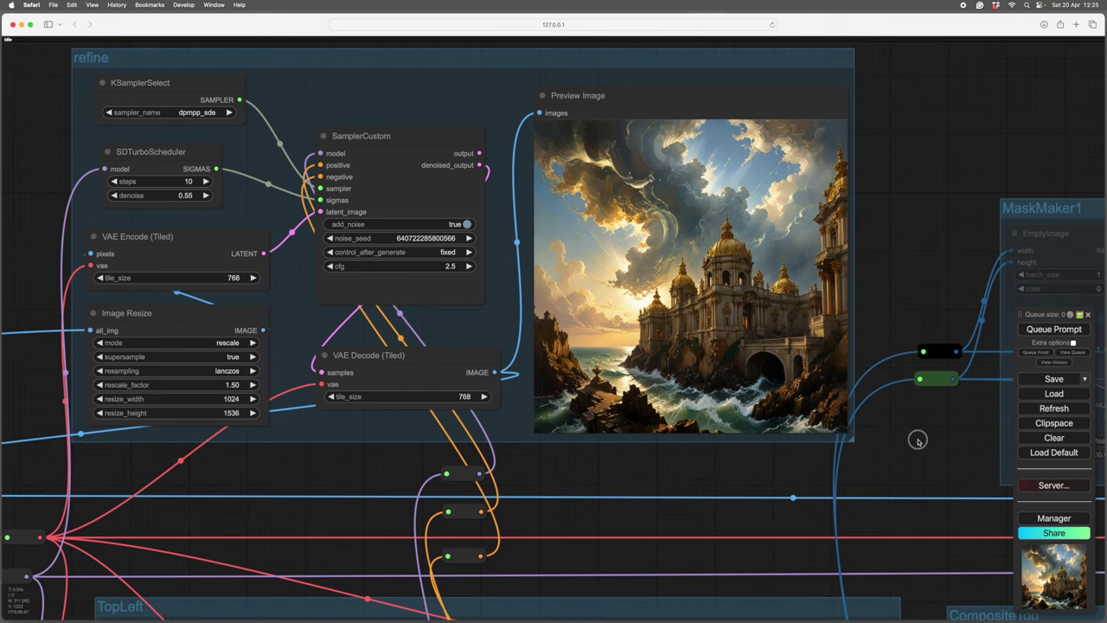
pyautogui.scroll(-5, 813, 462)
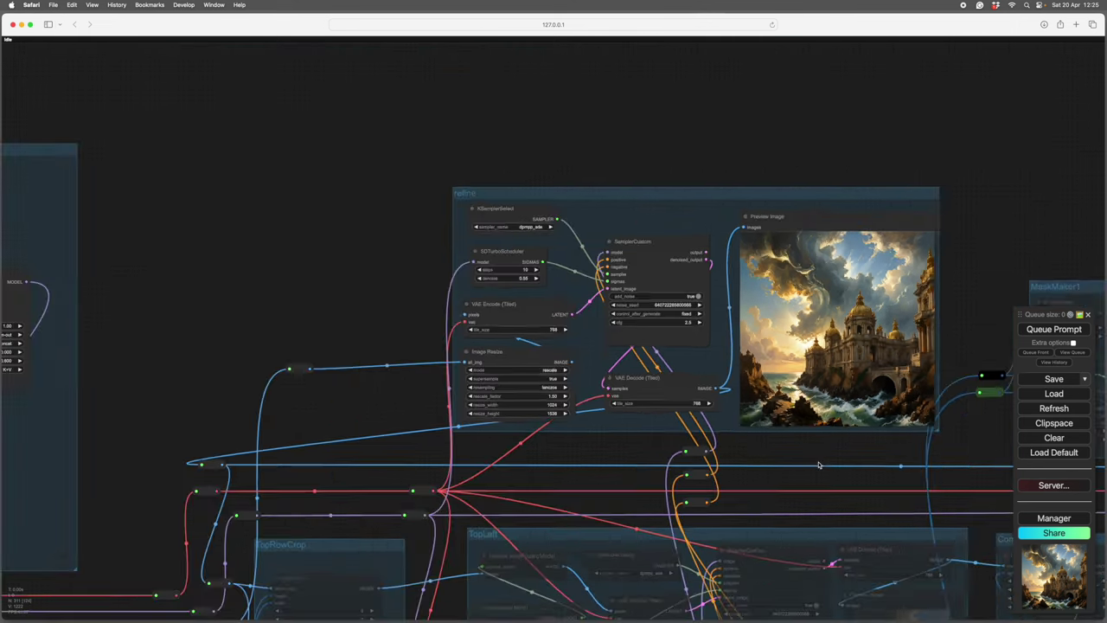
# Look over the MaskMaker1 and CompositeTop groups and trace the reroute link feeding the top composite
pyautogui.moveTo(462, 372)
pyautogui.mouseDown()
pyautogui.moveTo(662, 176)
pyautogui.moveTo(488, 371)
pyautogui.moveTo(455, 372)
pyautogui.mouseUp()
pyautogui.scroll(2, 877, 433)
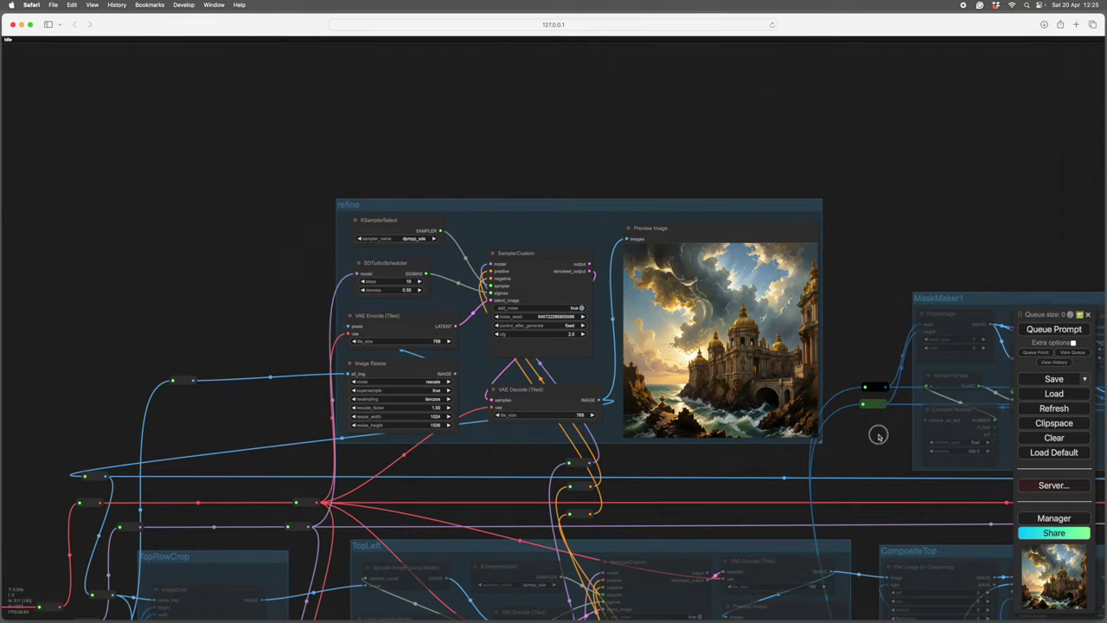
pyautogui.moveTo(877, 436); pyautogui.dragTo(871, 399)
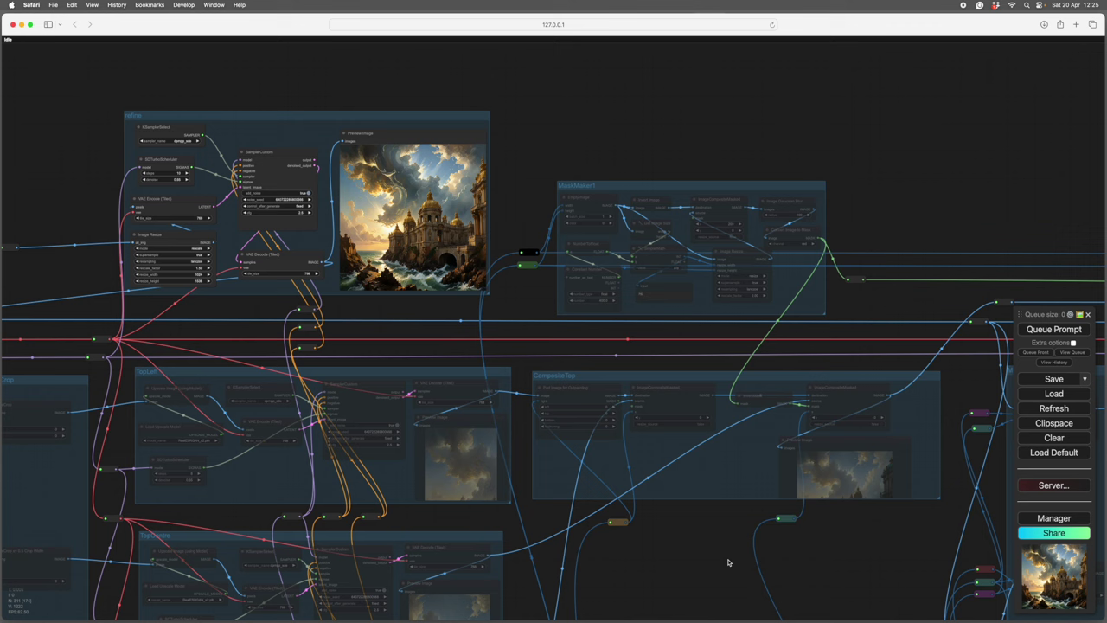
pyautogui.click(695, 529)
pyautogui.click(788, 521)
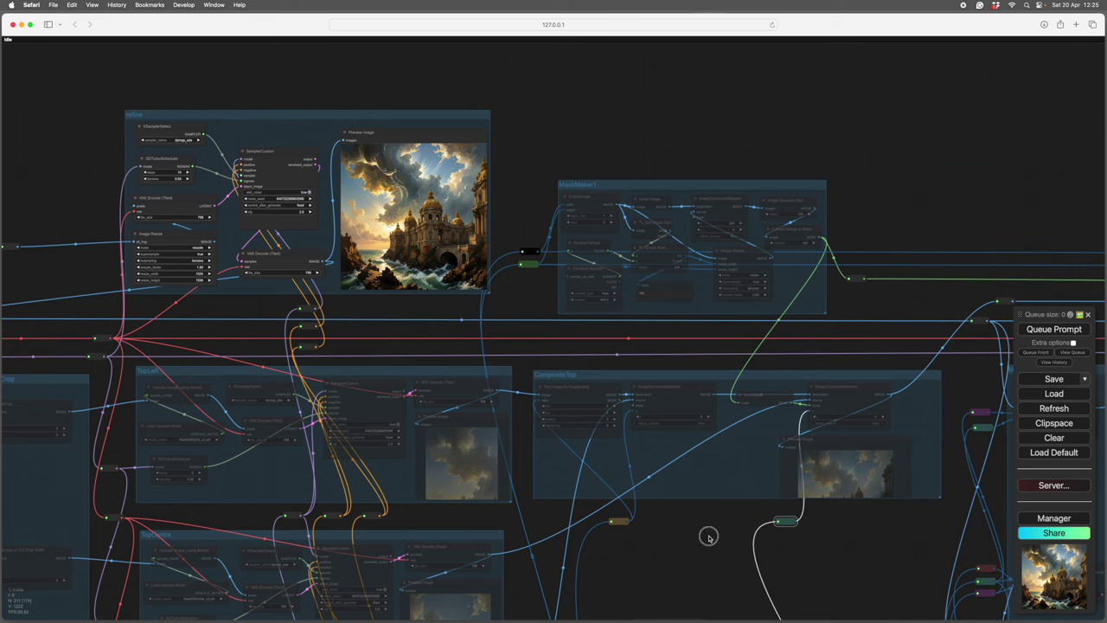
pyautogui.moveTo(710, 531); pyautogui.dragTo(858, 522)
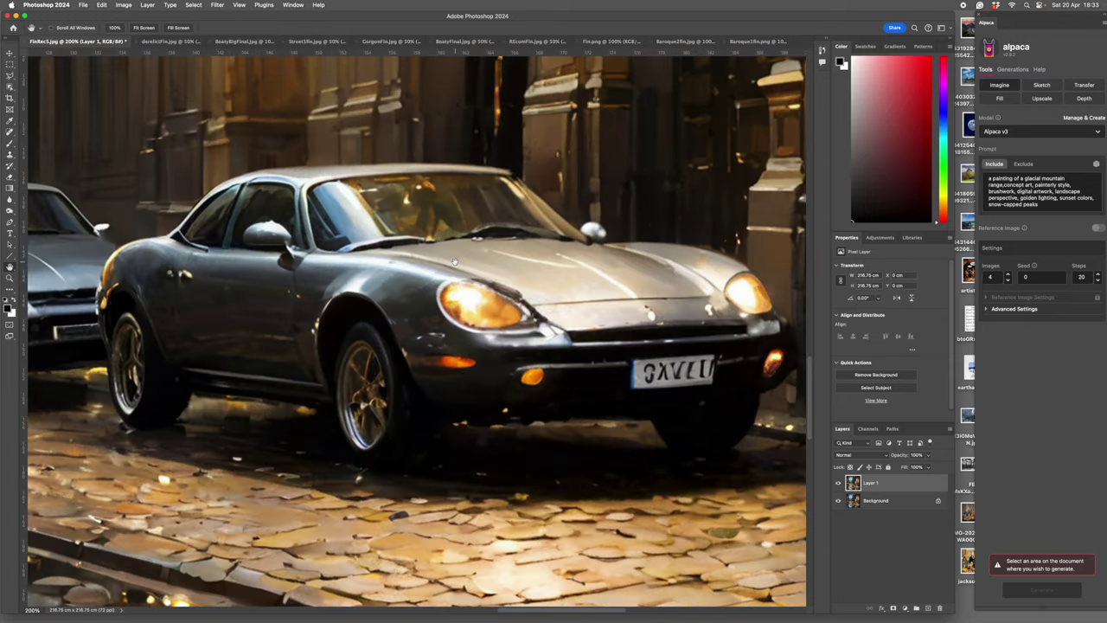
# Switch to Photoshop and toggle Layer 1's visibility to compare both versions of the parked car in FinRec5.jpg
pyautogui.click(838, 482)
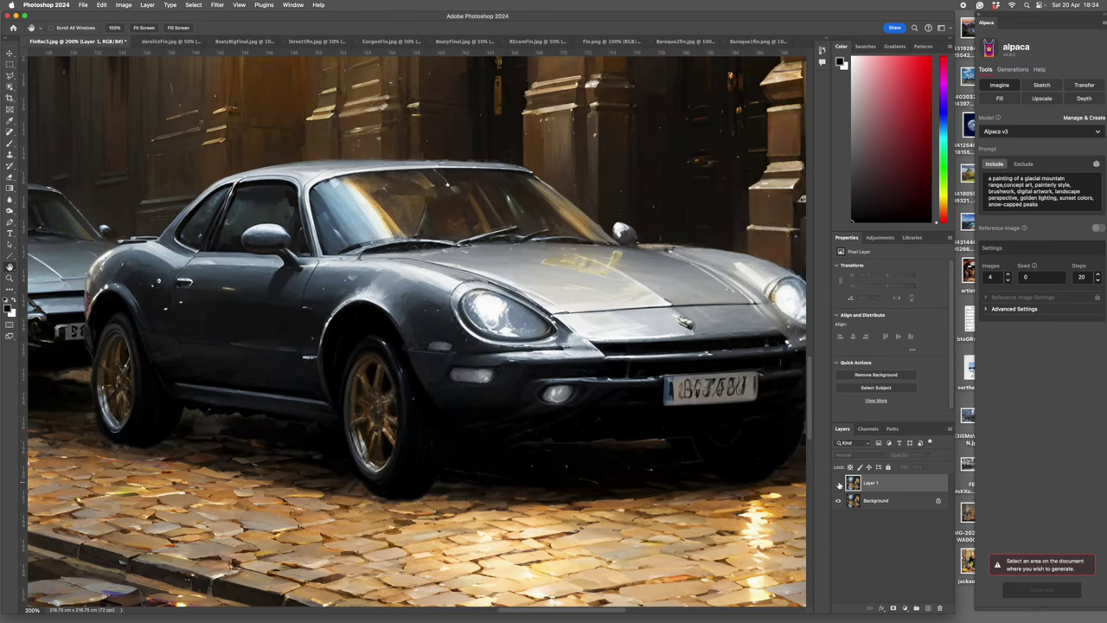
pyautogui.click(838, 483)
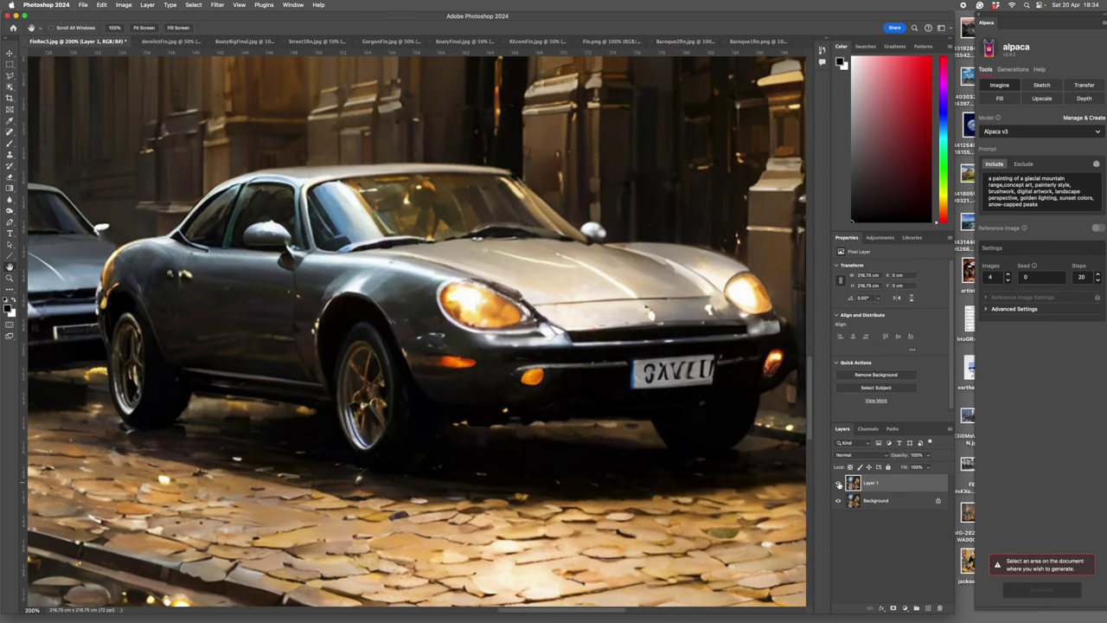
pyautogui.click(838, 483)
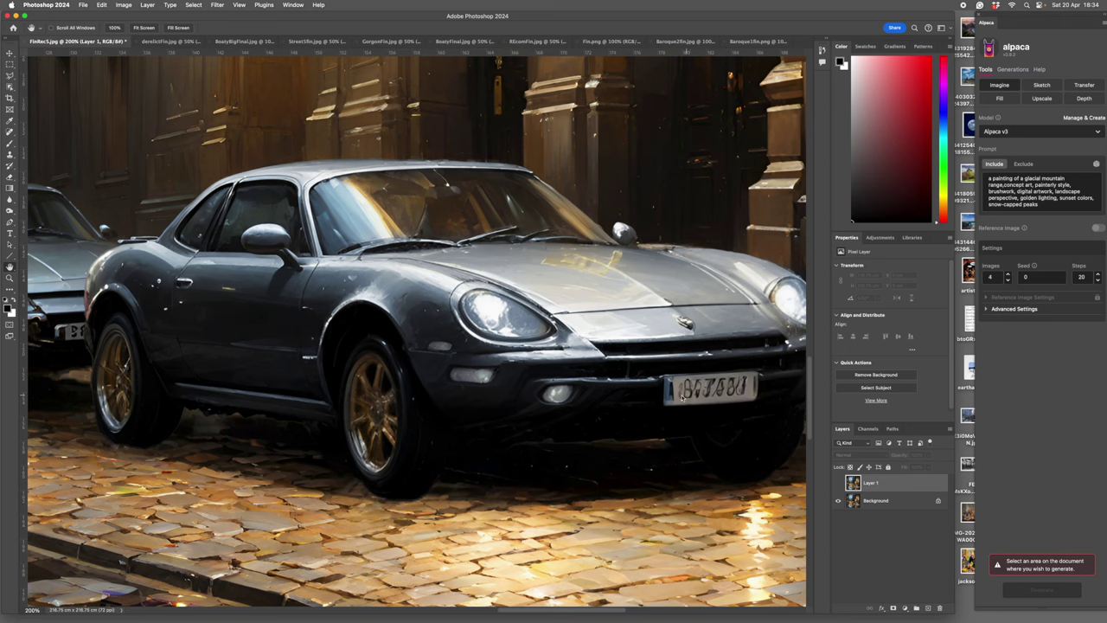
pyautogui.keyDown('alt'); pyautogui.click(639, 386); pyautogui.keyUp('alt')
pyautogui.click(838, 483)
pyautogui.click(838, 483)
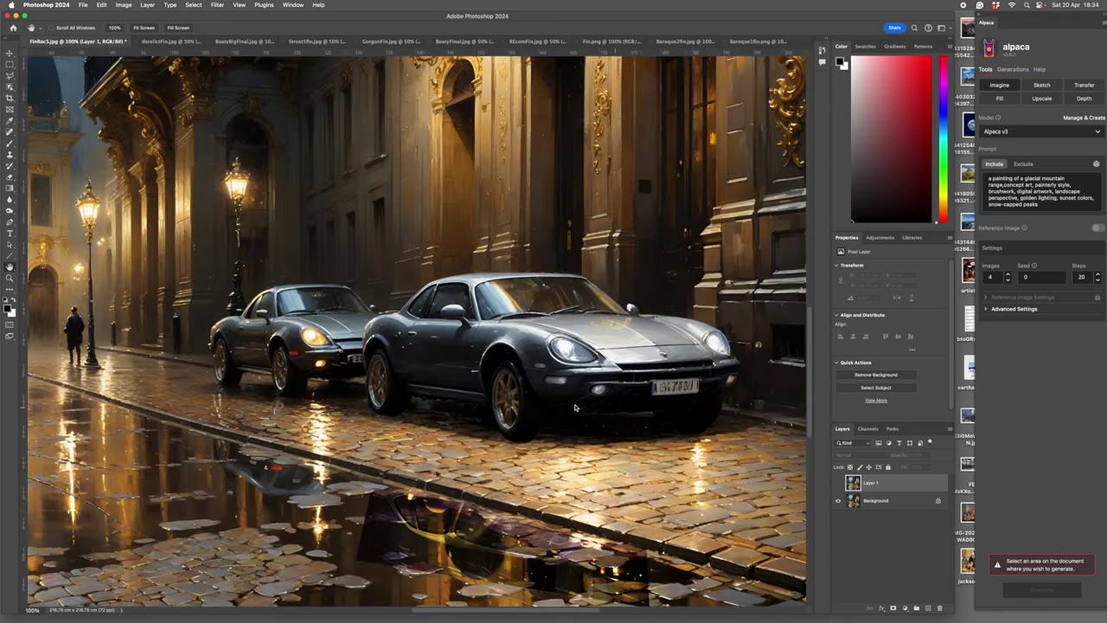
# Compare both versions of the domed building and street lamps by toggling Layer 1's visibility
pyautogui.moveTo(373, 353); pyautogui.dragTo(733, 405)
pyautogui.moveTo(475, 380); pyautogui.dragTo(633, 458)
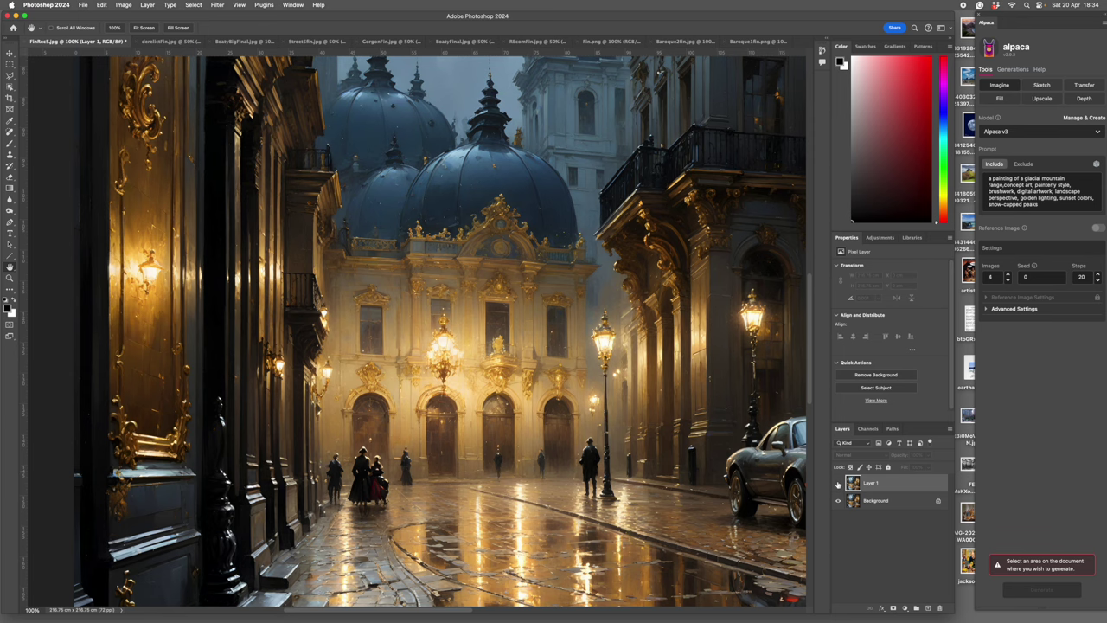
pyautogui.click(838, 483)
pyautogui.click(837, 484)
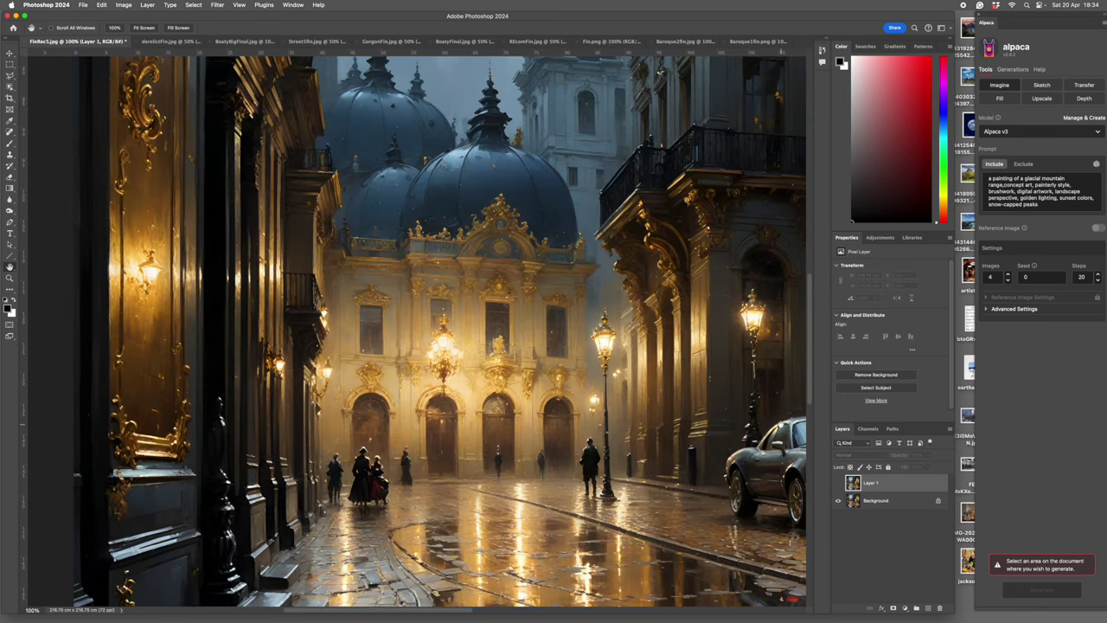